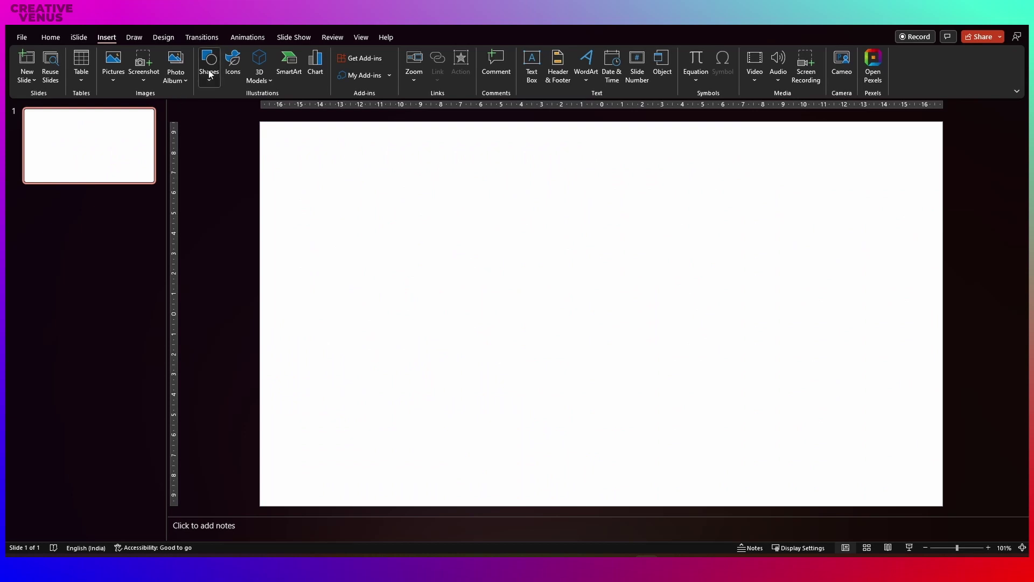
Draw a block arc, rotate it into a C at mid-slide, and extend it into a near-complete ring
left_click(210, 74)
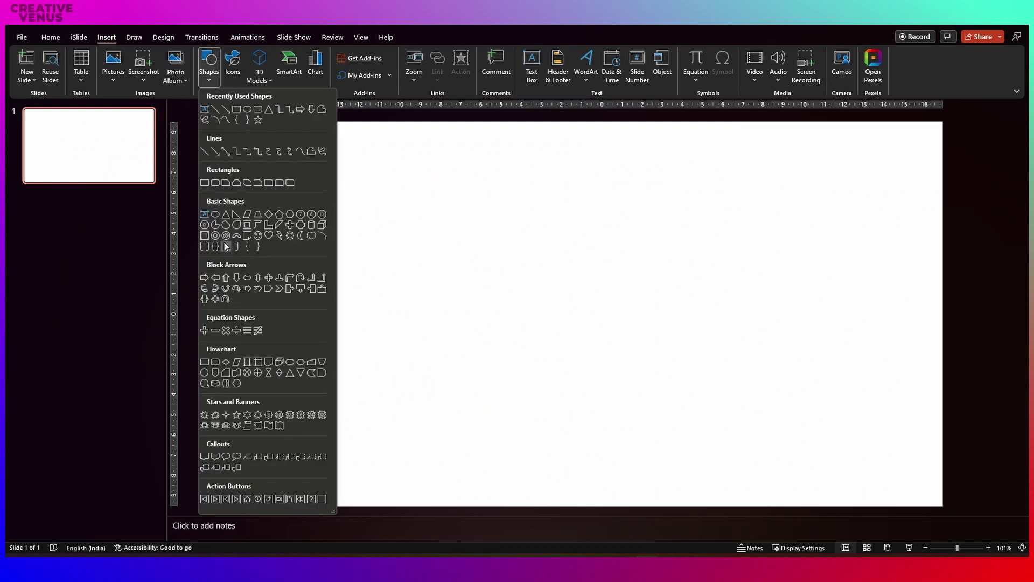
left_click(236, 235)
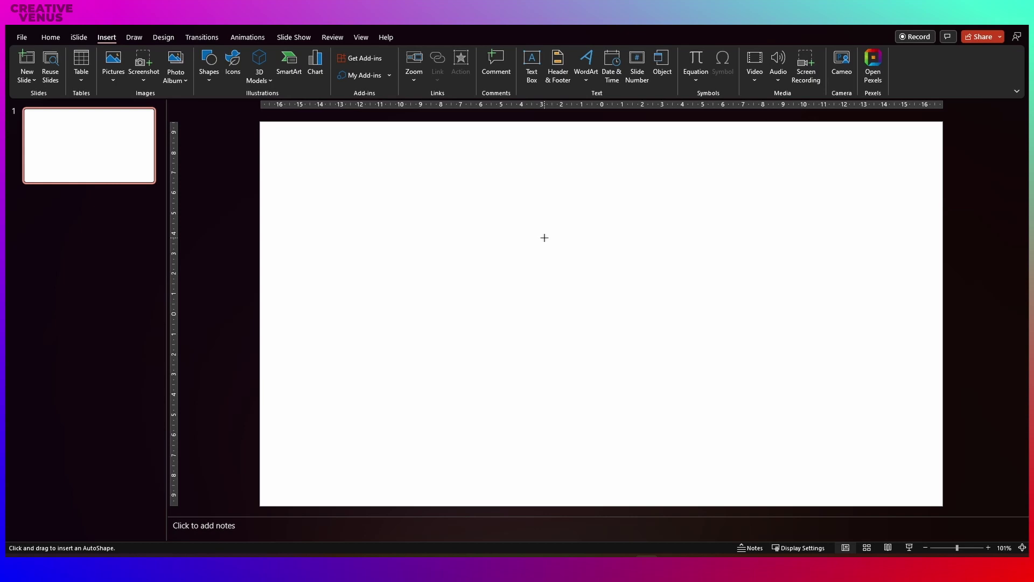
left_click_drag(544, 238, 719, 445)
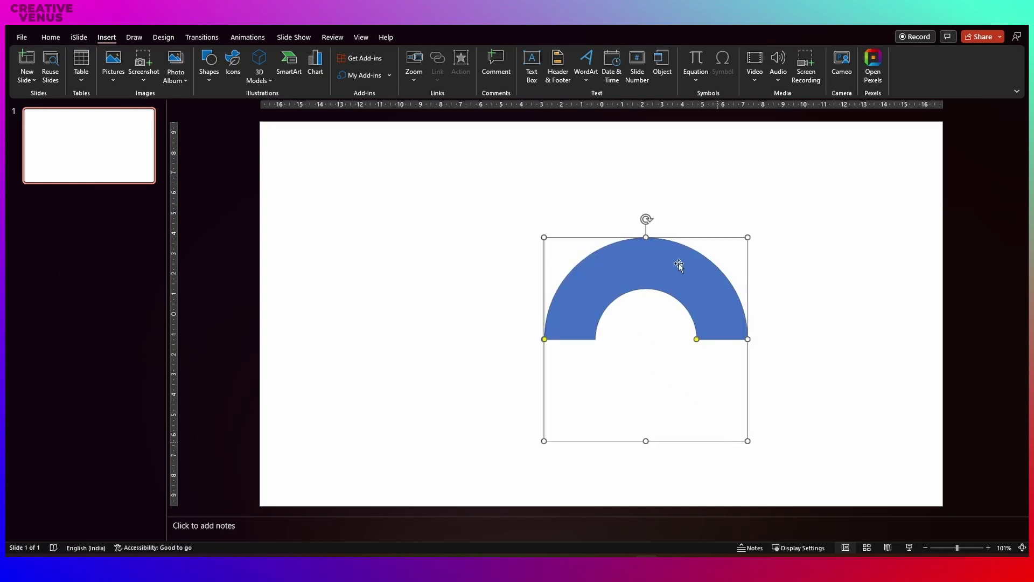
left_click_drag(647, 219, 463, 306)
left_click_drag(595, 376, 531, 341)
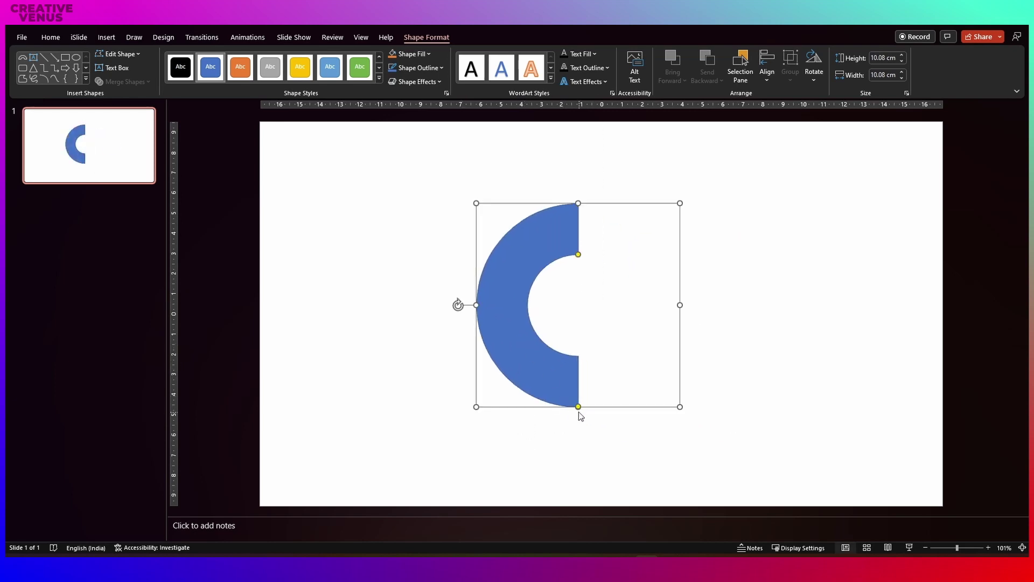
left_click_drag(578, 408, 674, 292)
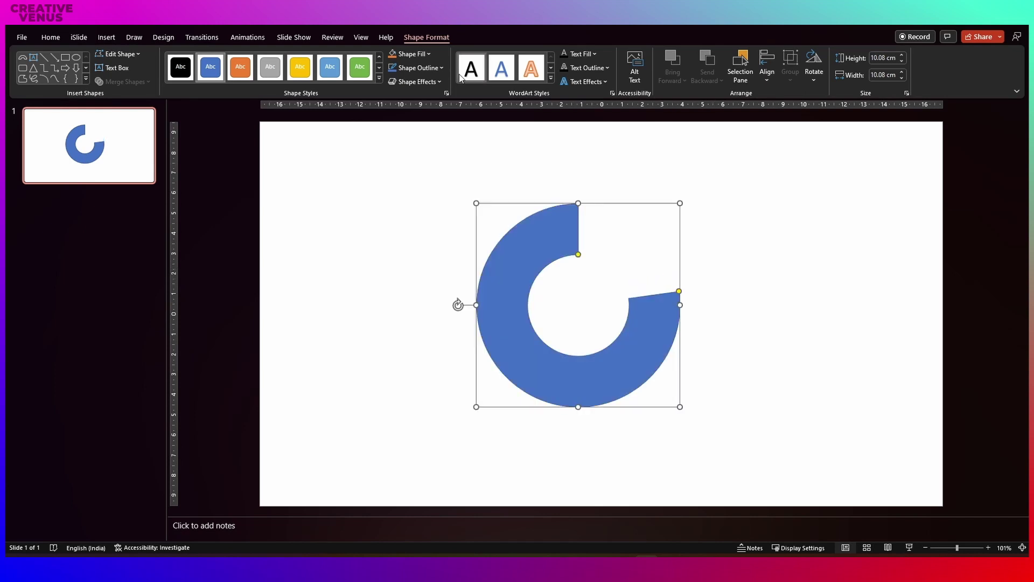
Remove the ring's outline
left_click(426, 67)
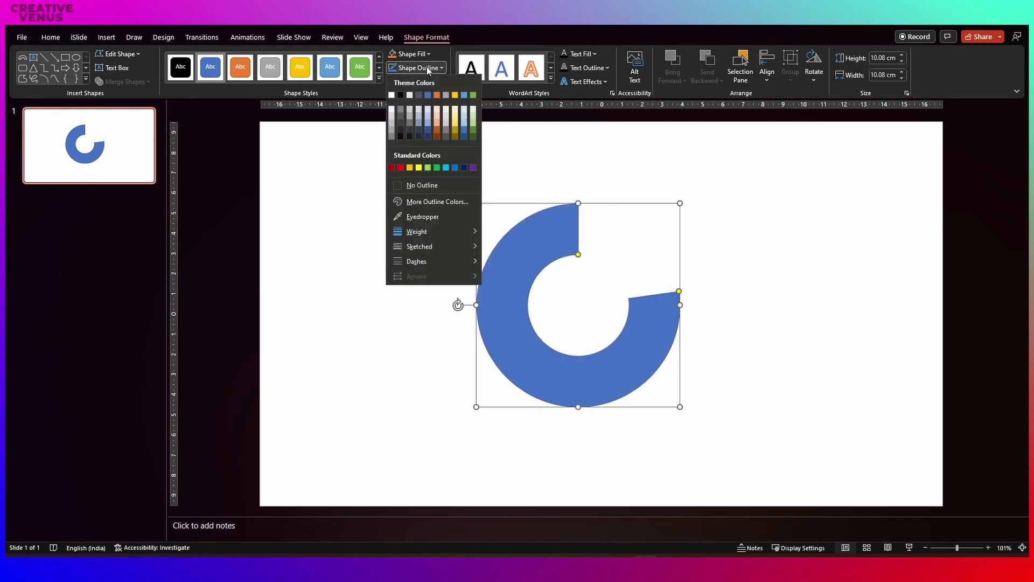
left_click(415, 185)
left_click(415, 190)
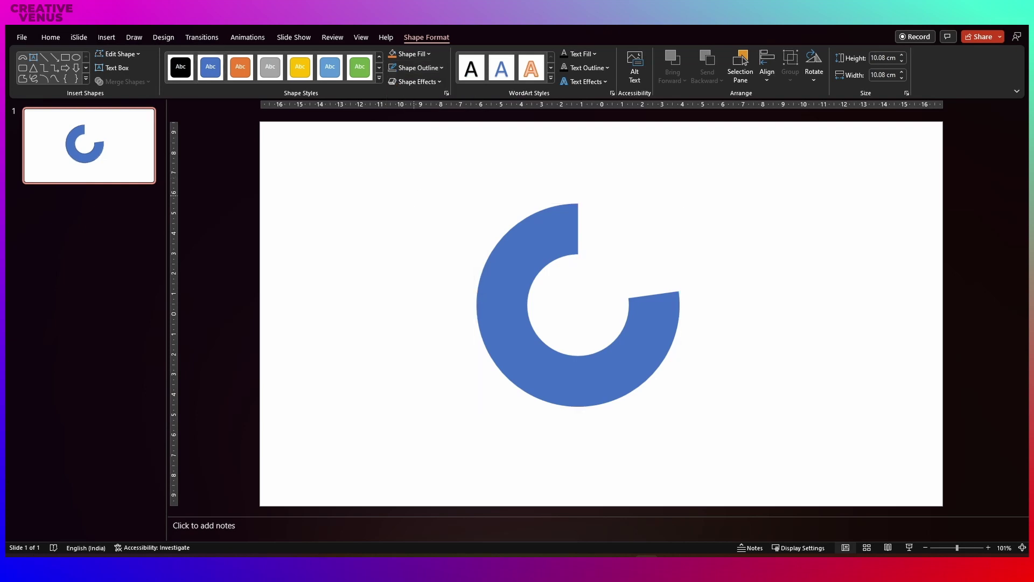
Draw a circle over the arc's top end and give it the orange shape style
left_click(105, 42)
left_click(210, 81)
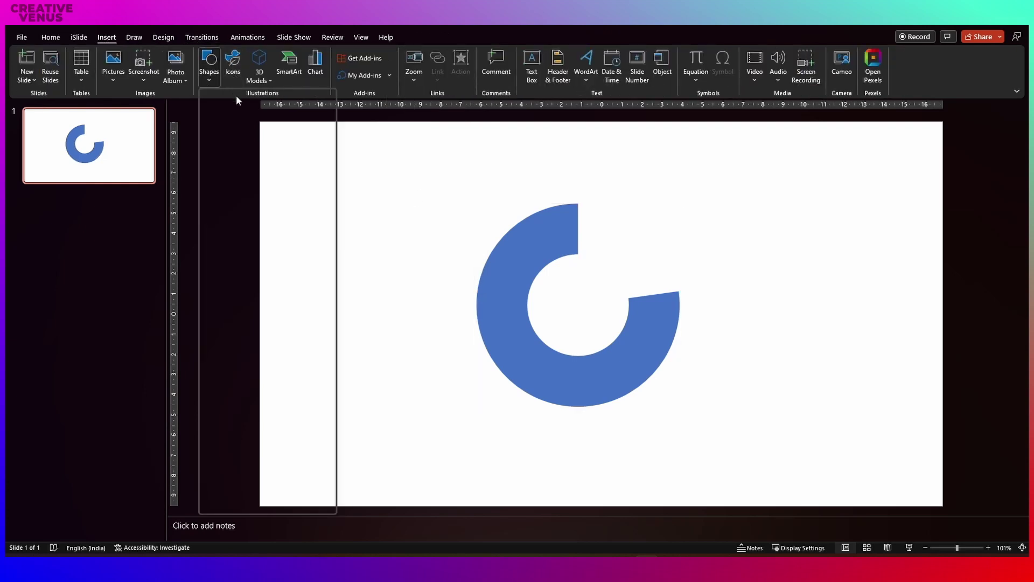
left_click(257, 110)
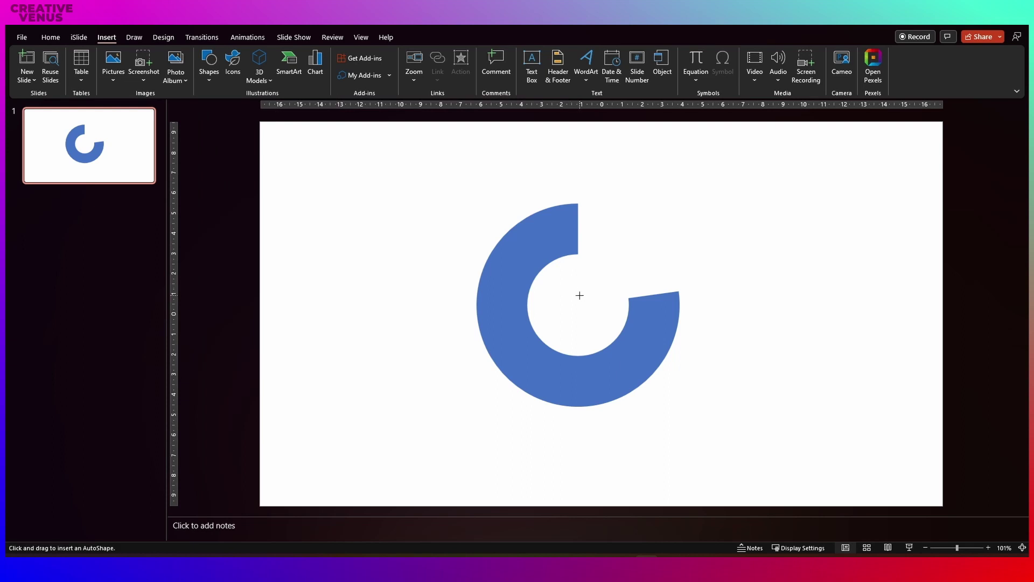
left_click_drag(568, 203, 632, 266)
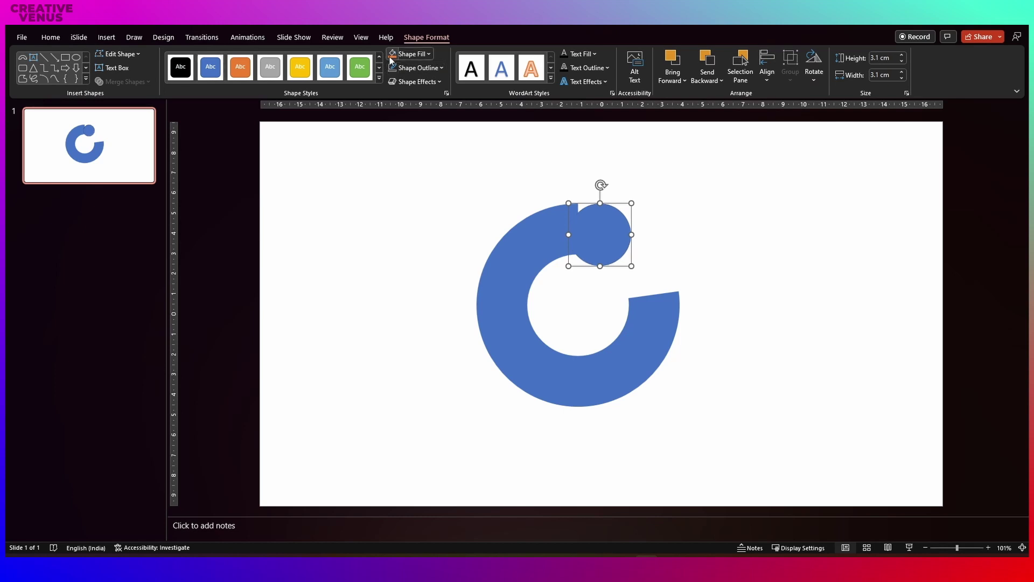
left_click(240, 66)
scroll(593, 221, "up", 10)
Shrink the orange circle to the arc's thickness and fit it onto the arc's top end
left_click_drag(592, 221, 505, 275)
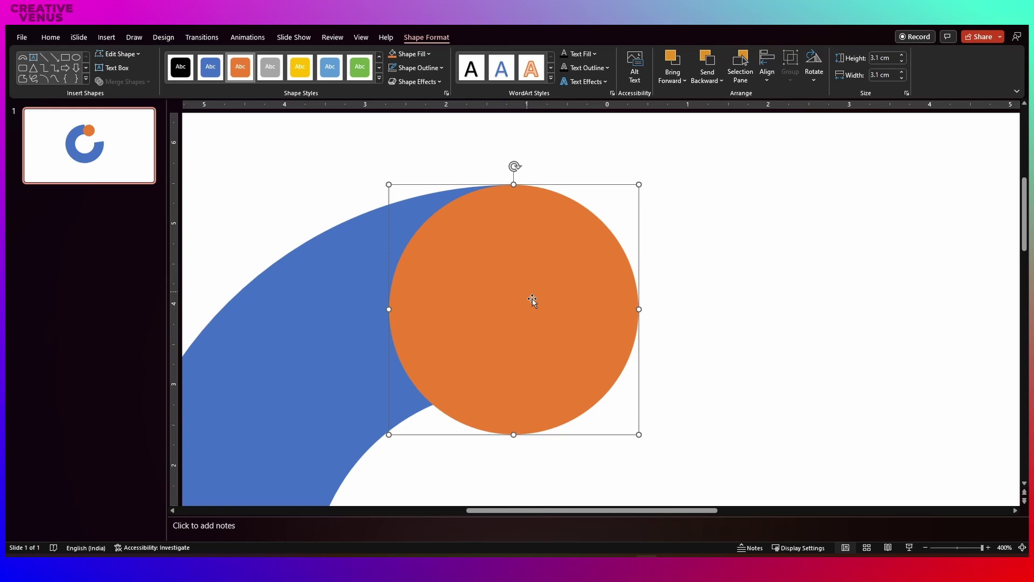
left_click_drag(638, 434, 592, 390)
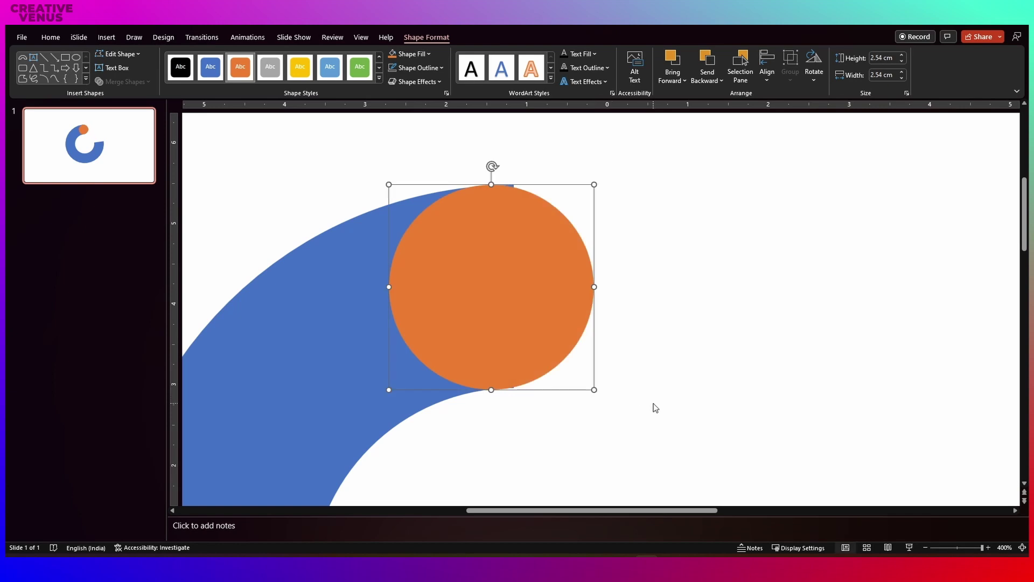
key("Right")
key("Right")
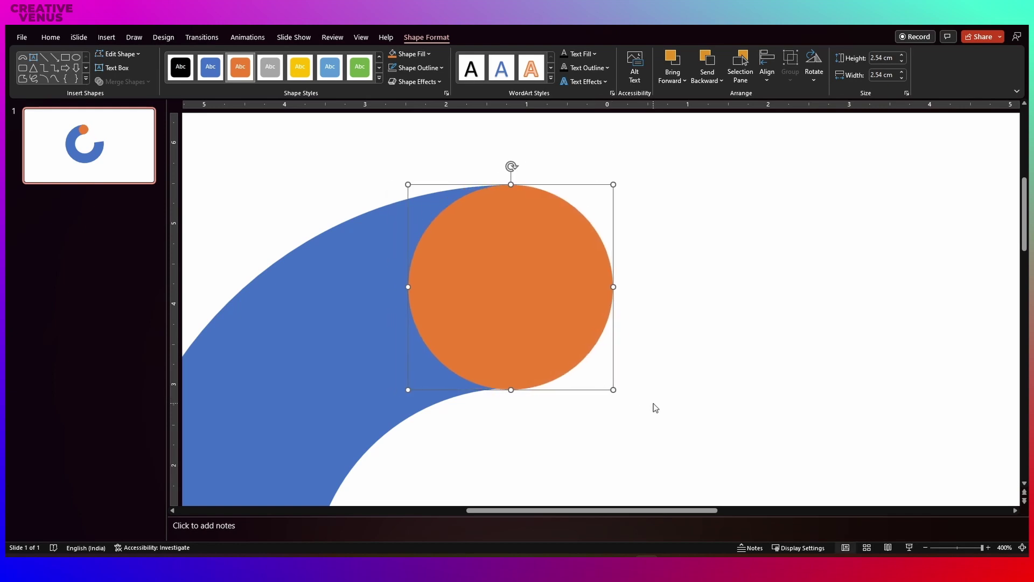
key("Left")
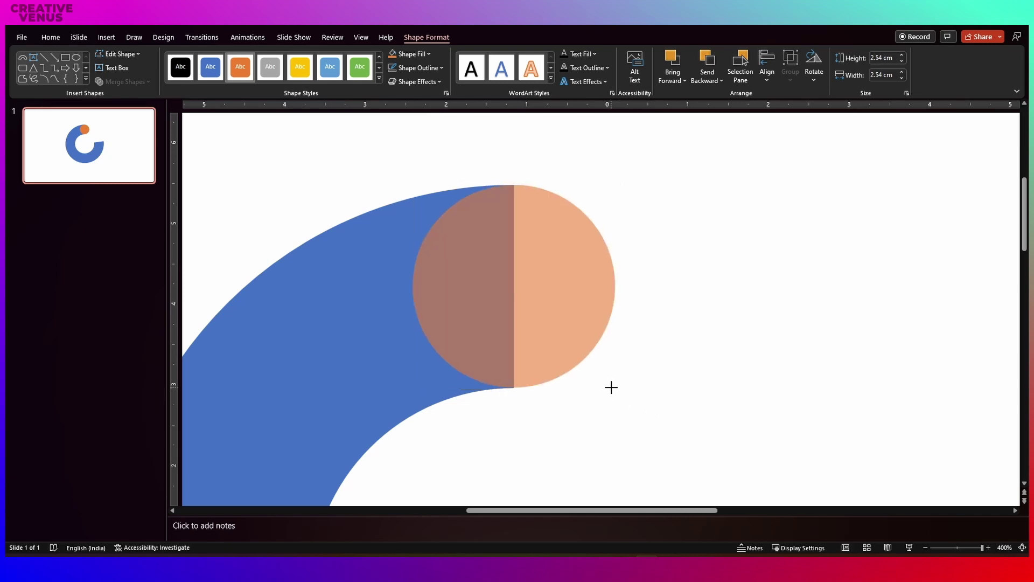
left_click_drag(611, 387, 613, 388)
left_click(639, 408)
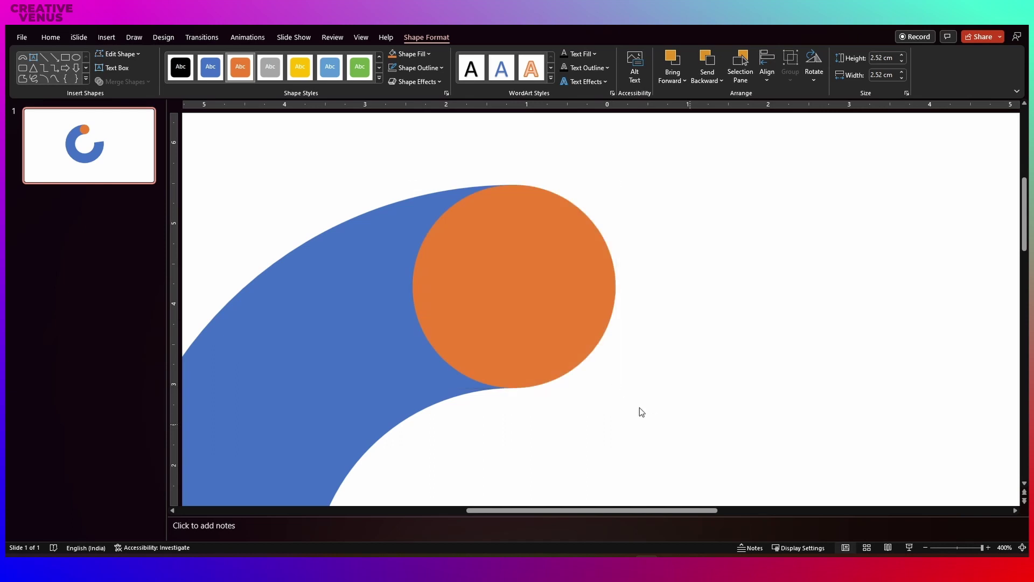
Ctrl-drag a copy of the orange circle to the ring's right end
left_click(505, 310)
scroll(505, 309, "down", 10, "ctrl")
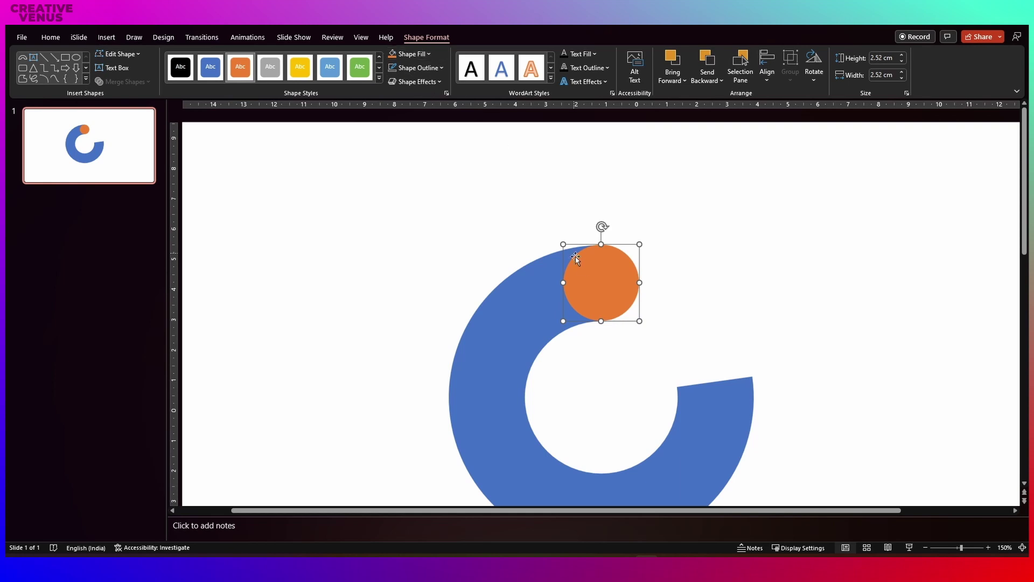
left_click_drag(586, 273, 699, 376)
scroll(699, 377, "up", 10, "ctrl")
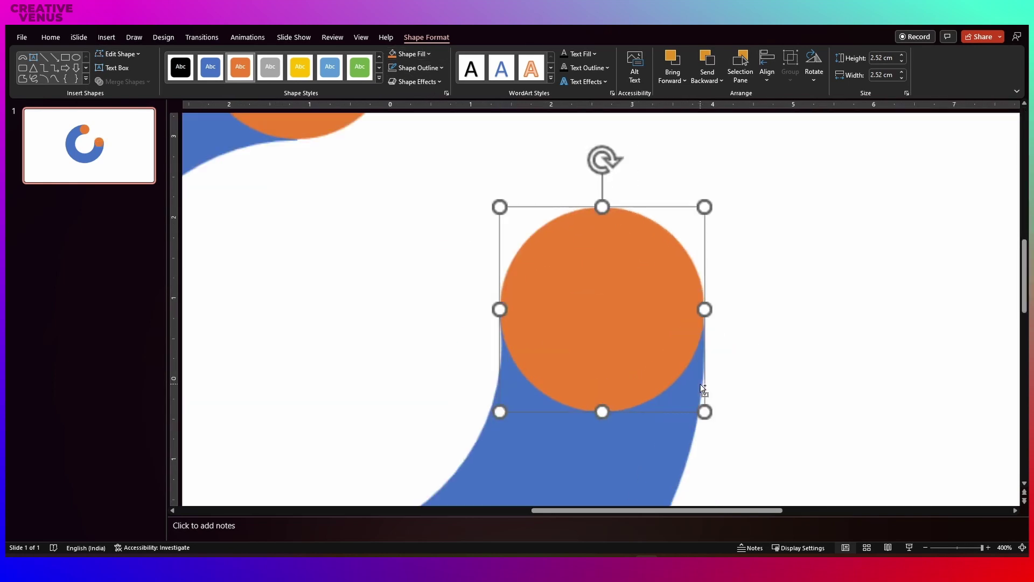
left_click(722, 343)
Nudge the copied circle into place on the ring's end, then add the blue ring to the selection
left_click(656, 323)
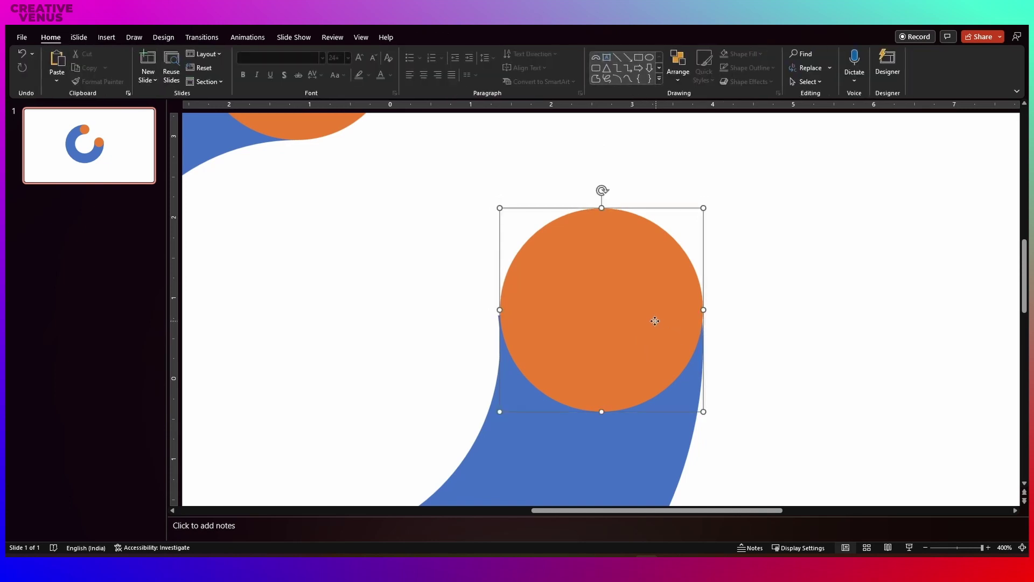
key("ctrl+Left")
key("ctrl+Left")
key("ctrl+Left")
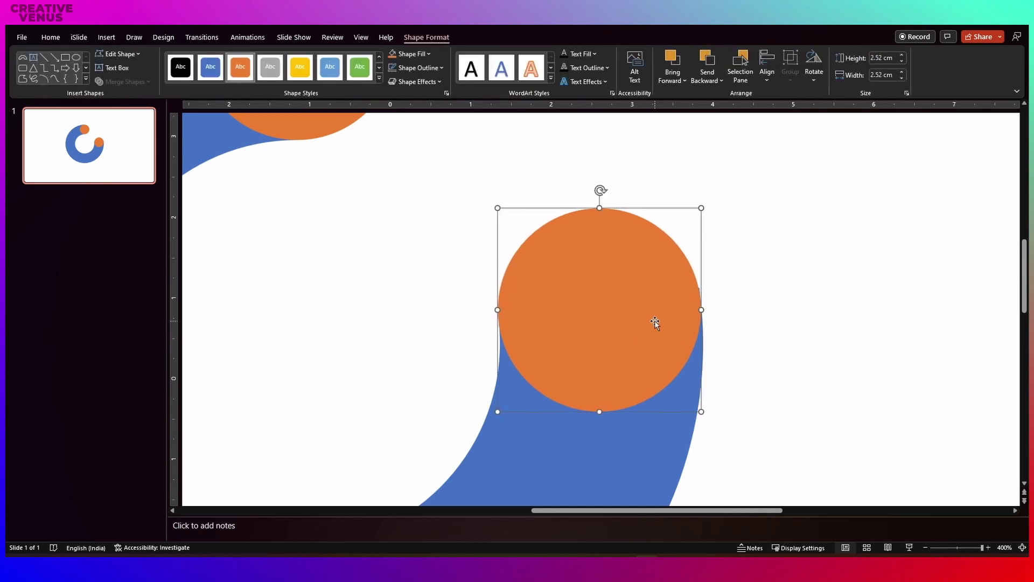
key("ctrl+Right")
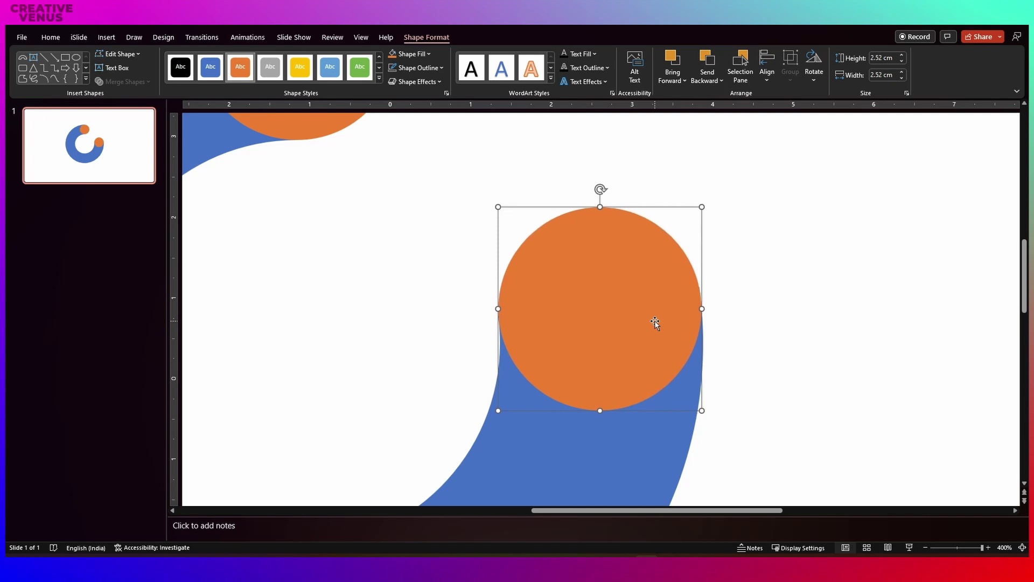
key("ctrl+Up")
key("ctrl+Up")
key("ctrl+Left")
key("ctrl+Up")
key("ctrl+Up")
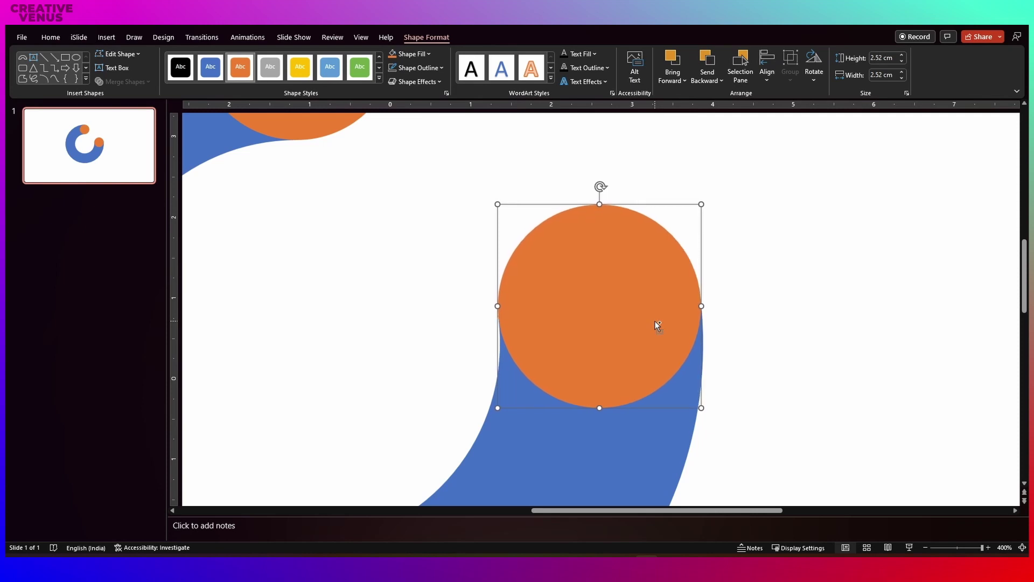
key("ctrl+Up")
key("ctrl+Up")
key("ctrl+Left")
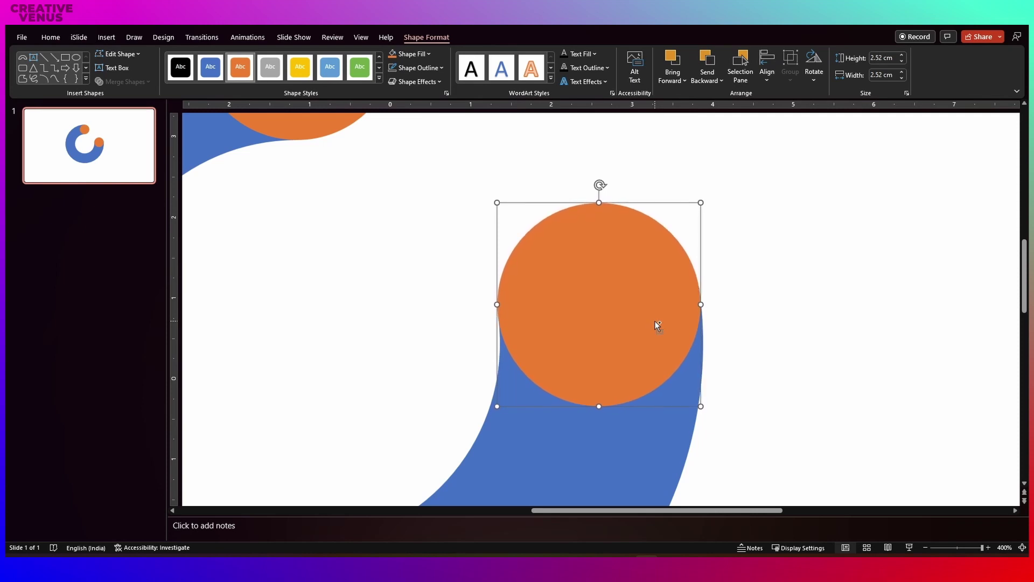
key("ctrl+Up")
key("ctrl+Up")
key("ctrl+Up")
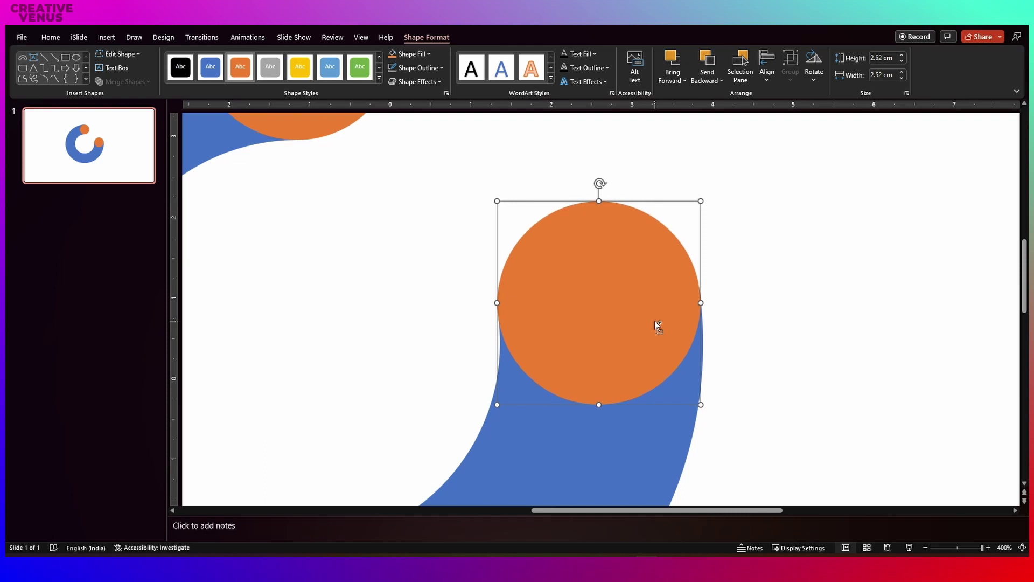
key("ctrl+Right")
key("ctrl+Left")
scroll(655, 322, "down", 5)
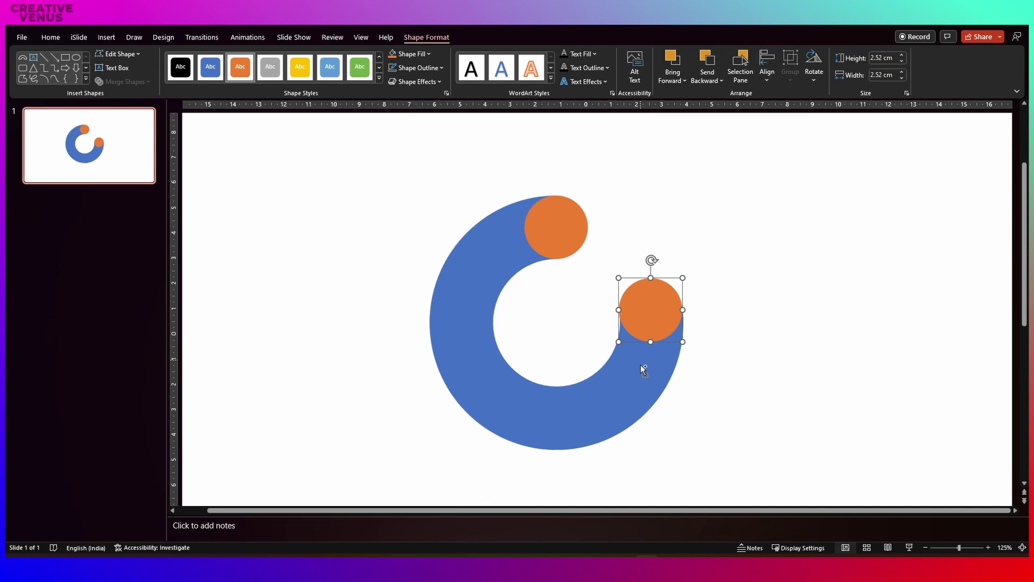
left_click(625, 367, "shift")
Select the top circle too and union the ring and both circles into one orange swirl
left_click(561, 235, "shift")
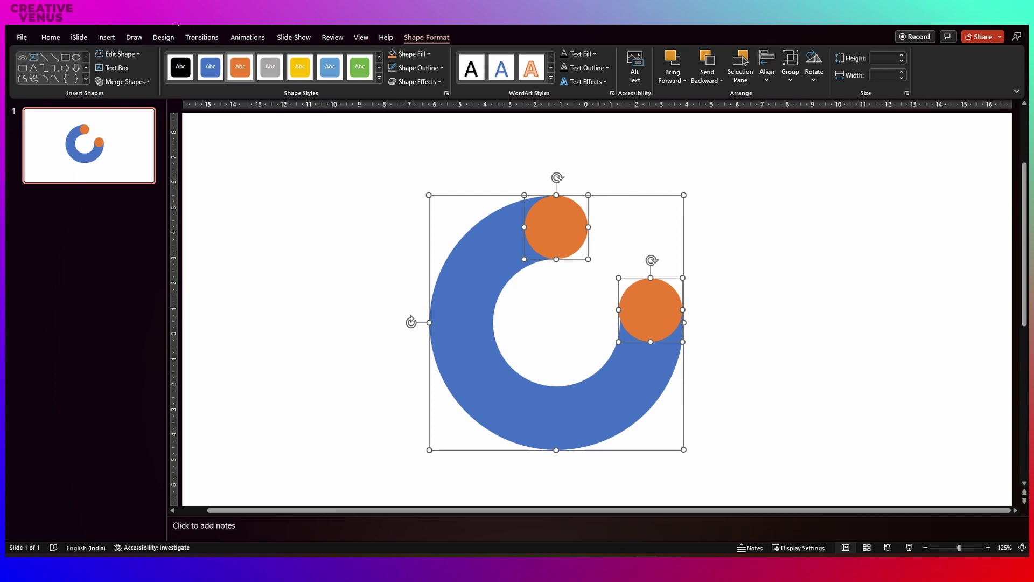
left_click(178, 25)
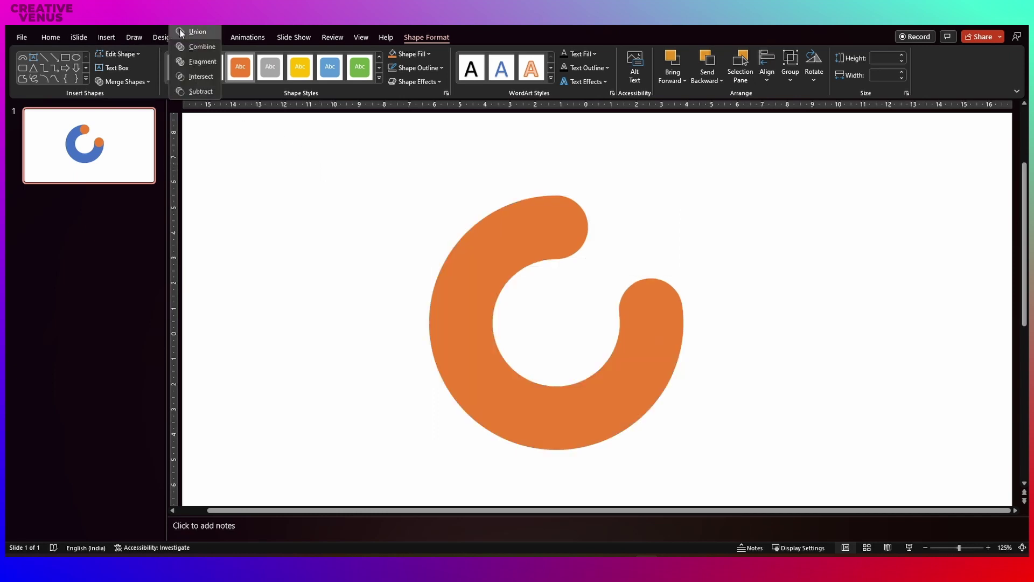
left_click(183, 31)
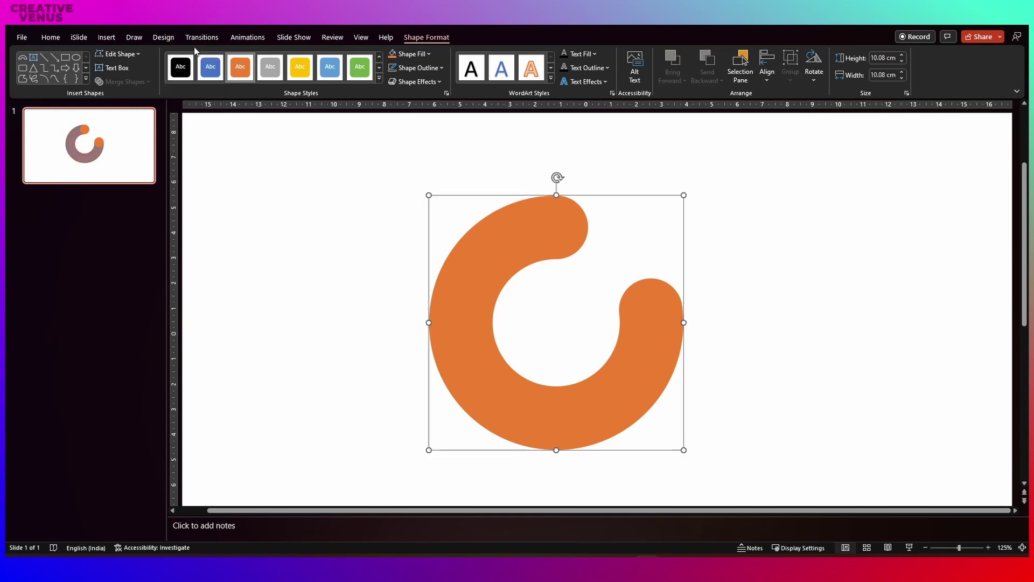
left_click(250, 164)
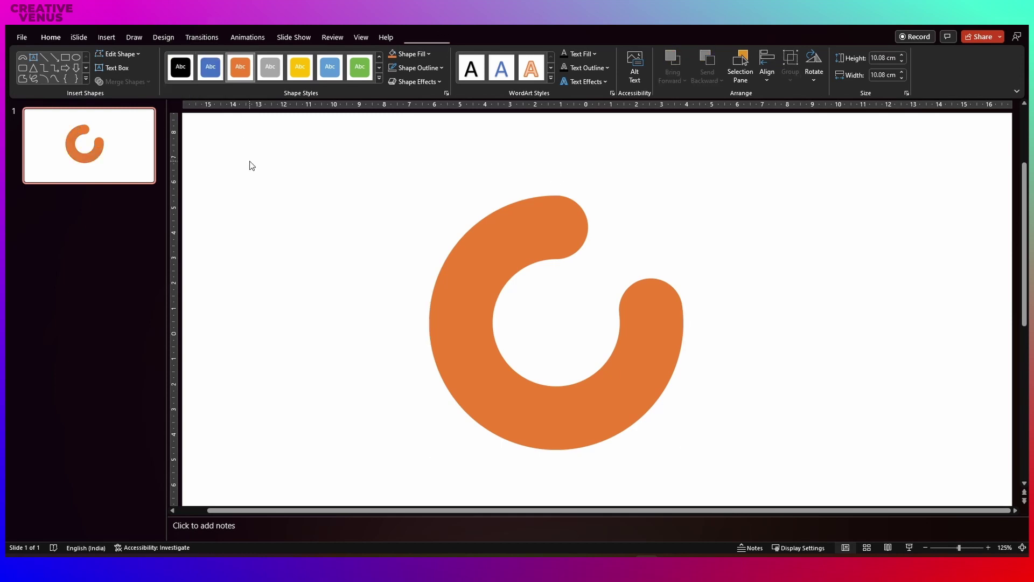
left_click(108, 37)
left_click(206, 82)
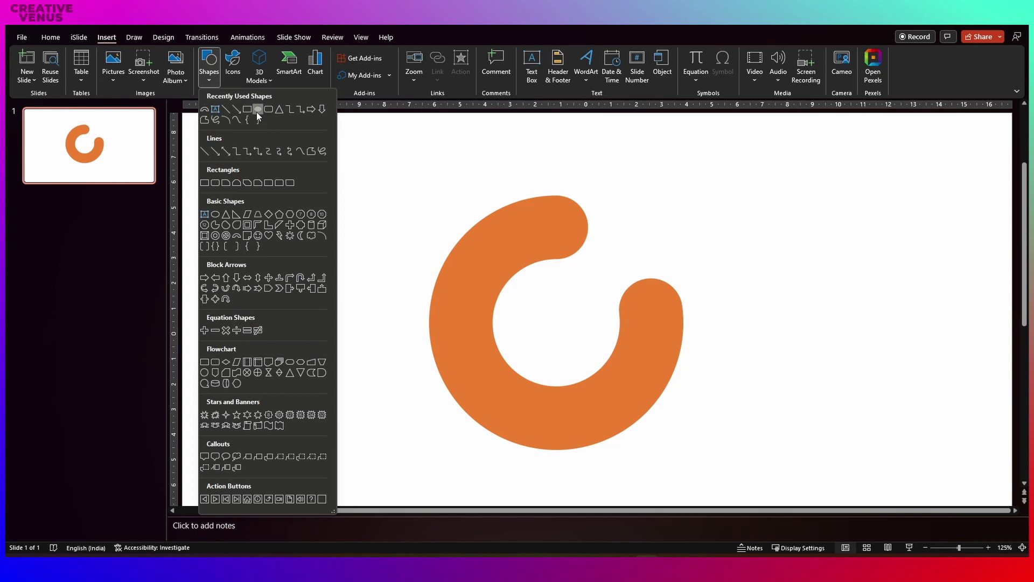
Draw a new circle over the orange swirl's upper part
left_click(257, 110)
left_click_drag(523, 241, 672, 390)
left_click_drag(631, 354, 594, 308)
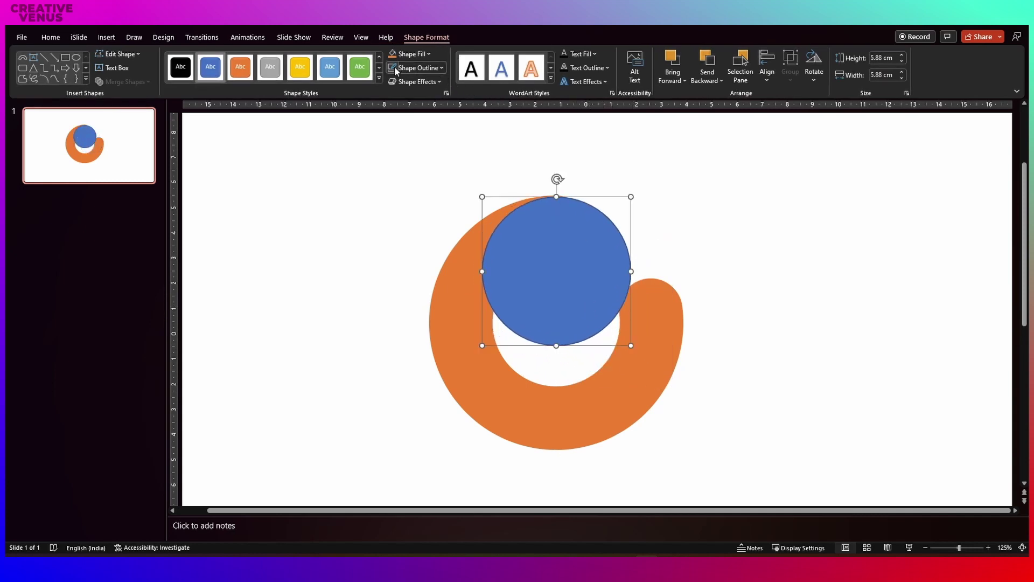
Set the blue circle's fill transparency to 52%
left_click(447, 93)
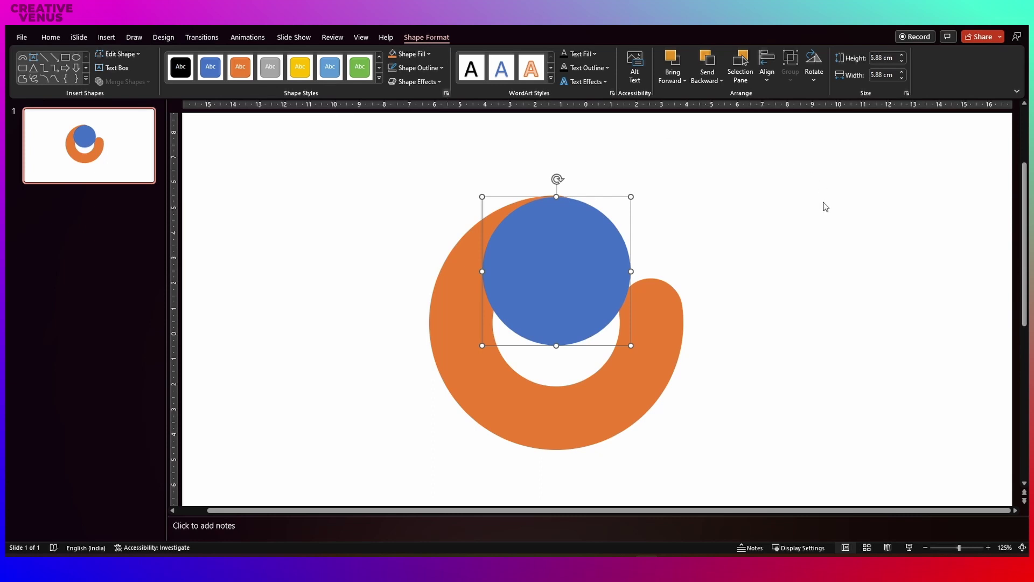
left_click(900, 176)
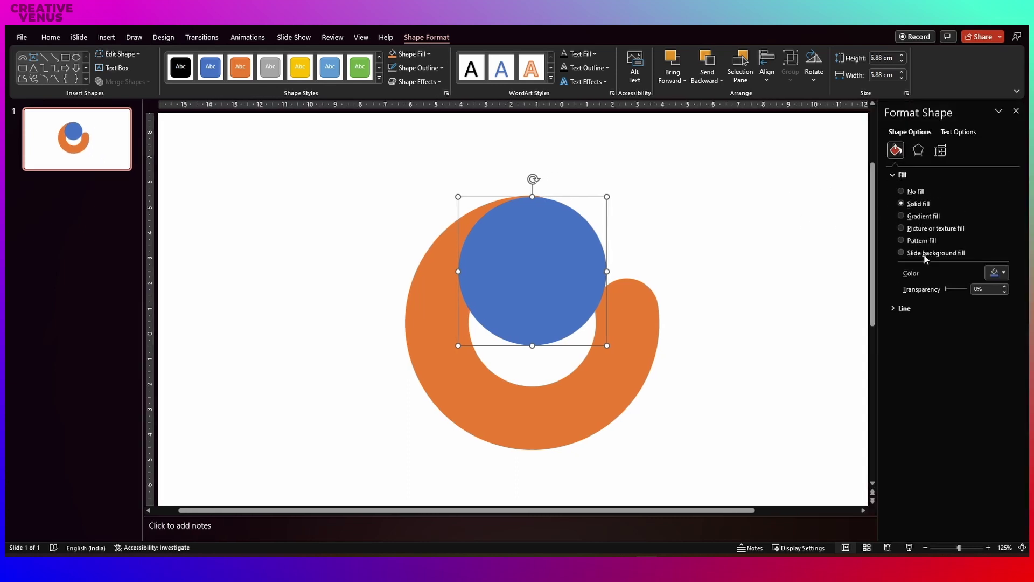
left_click_drag(945, 290, 957, 289)
scroll(439, 266, "up", 5)
scroll(443, 266, "down", 4)
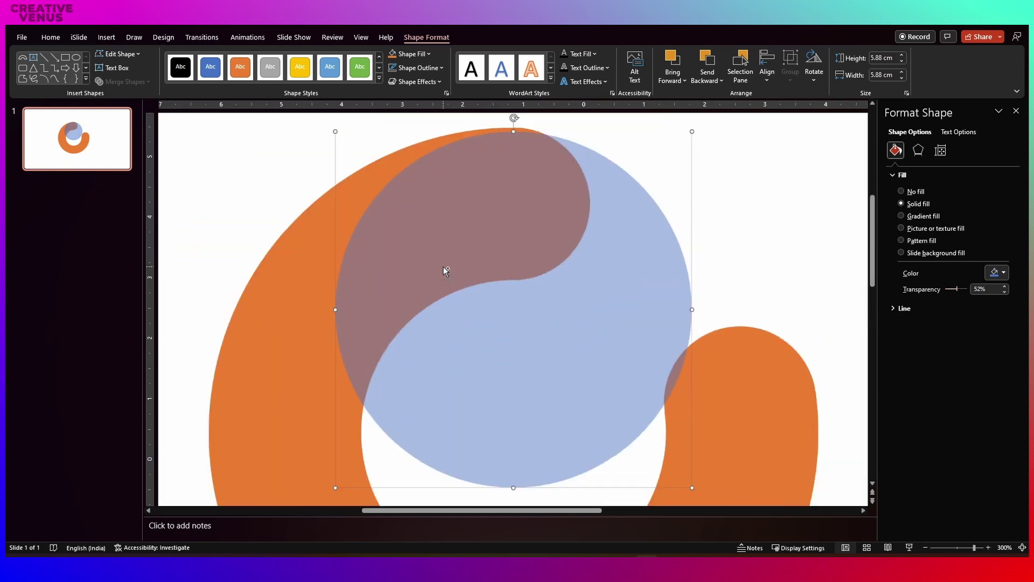
Enlarge the blue circle to about 7.5 cm and position it over the orange ring
left_click_drag(545, 277, 539, 278)
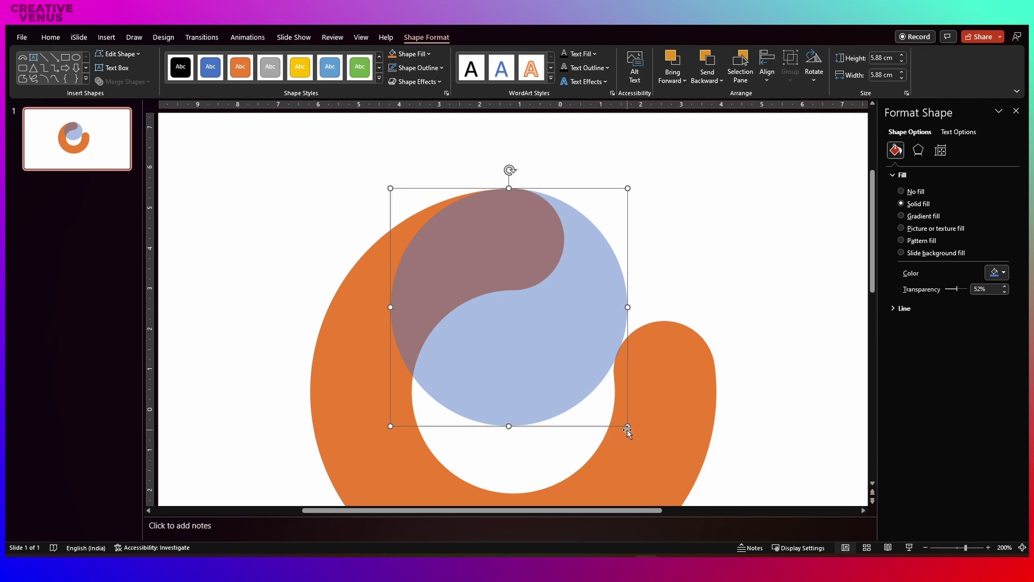
left_click_drag(627, 426, 662, 478)
left_click_drag(596, 358, 565, 353)
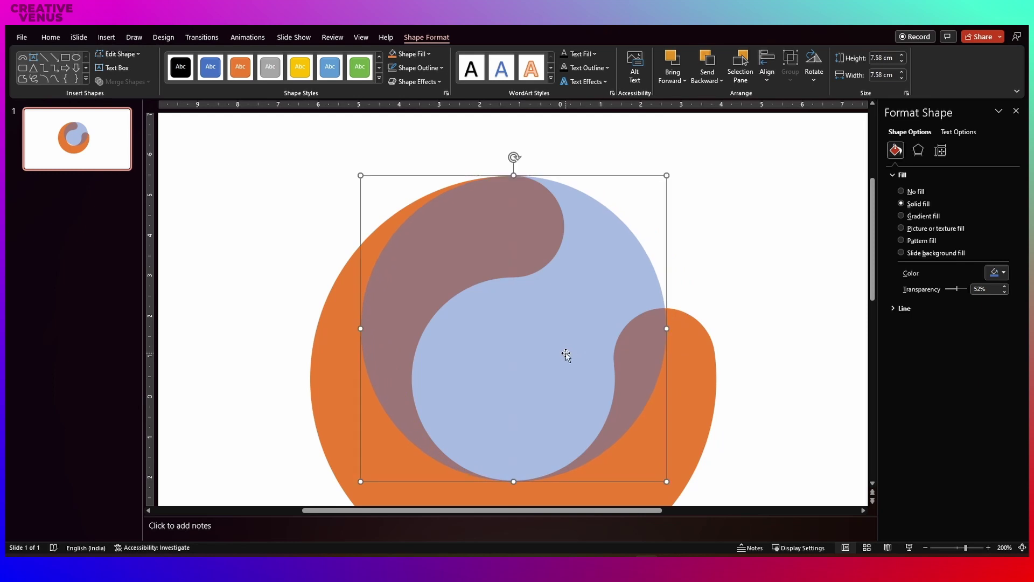
mouse_move(666, 481)
left_mouse_down()
mouse_move(653, 470)
mouse_move(664, 478)
left_mouse_up()
scroll(563, 387, "down", 7, "ctrl")
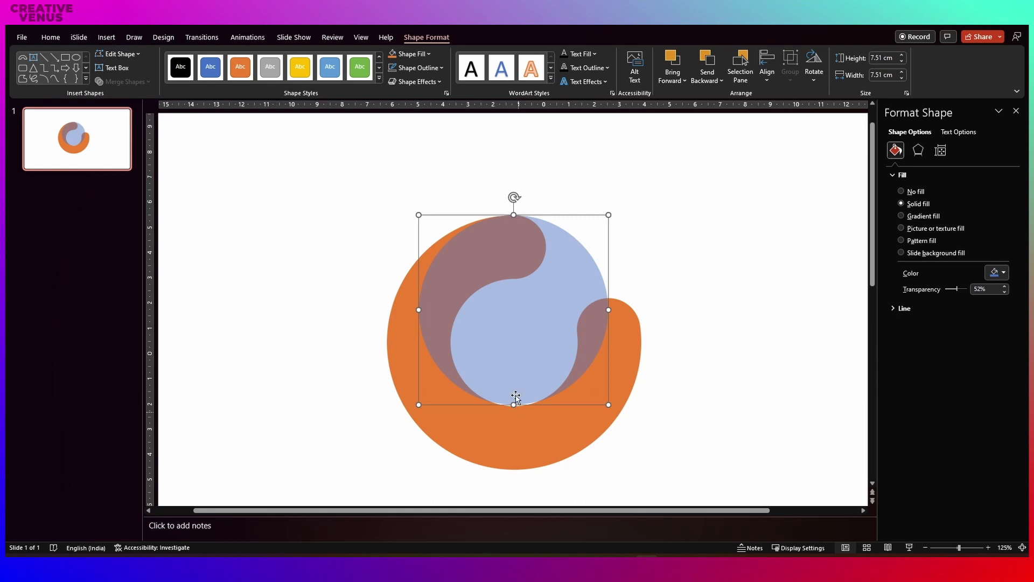
Recolour the duplicate shape blue, shift it up-left, and send it behind the orange swirl
scroll(504, 350, "up", 2, "ctrl")
left_click(543, 478)
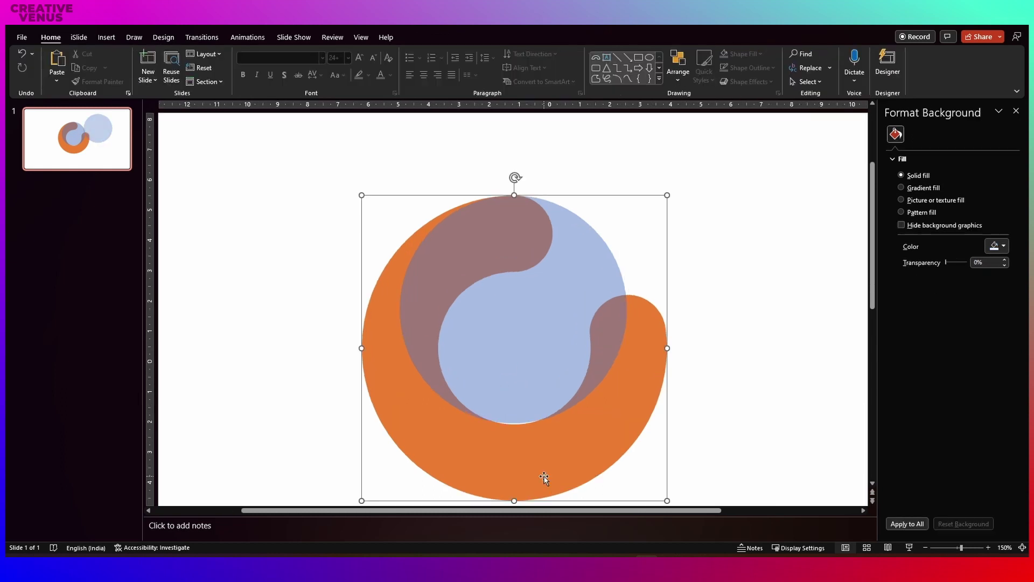
scroll(538, 474, "down", 1)
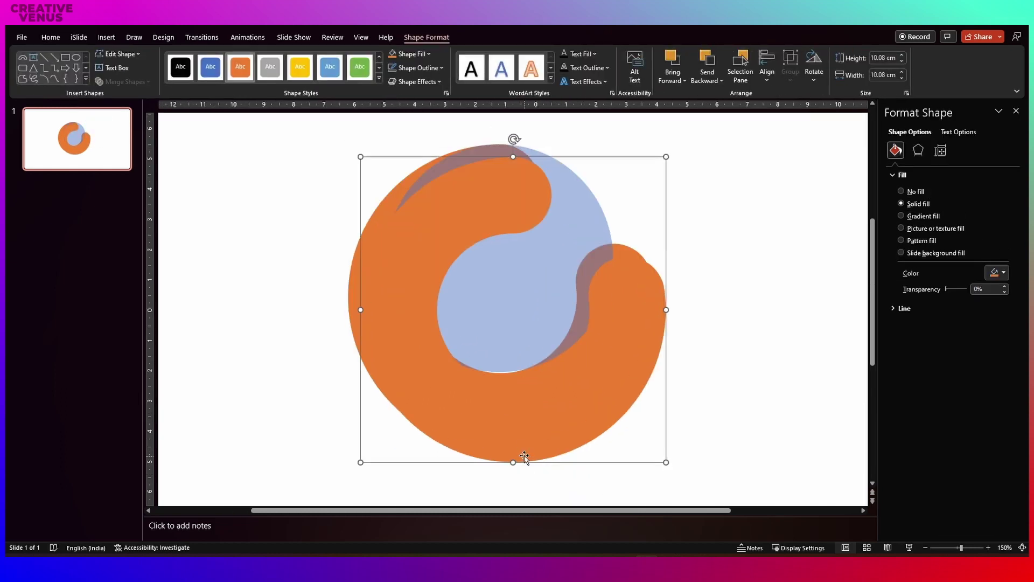
left_click(330, 66)
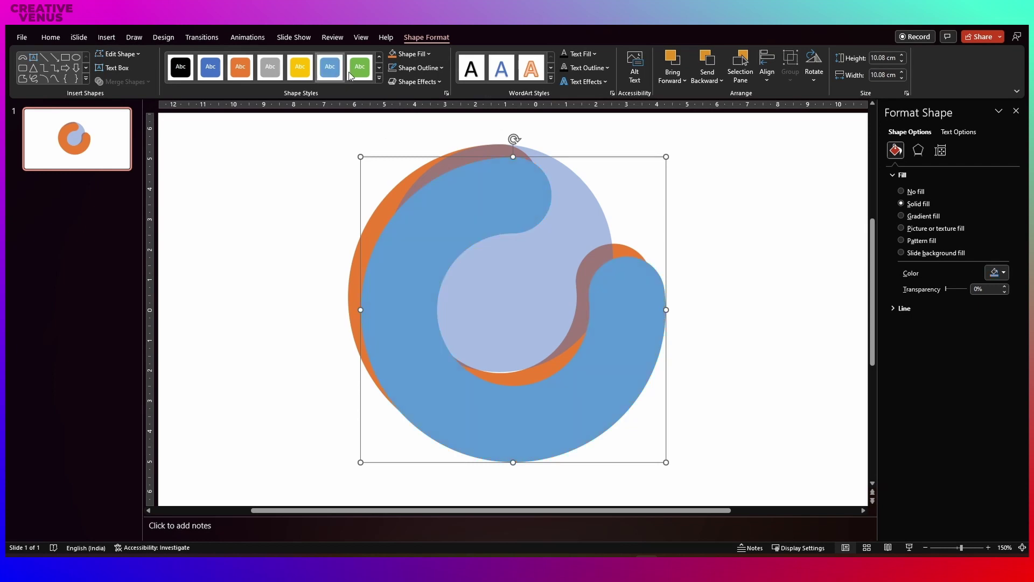
left_click_drag(433, 341, 420, 328)
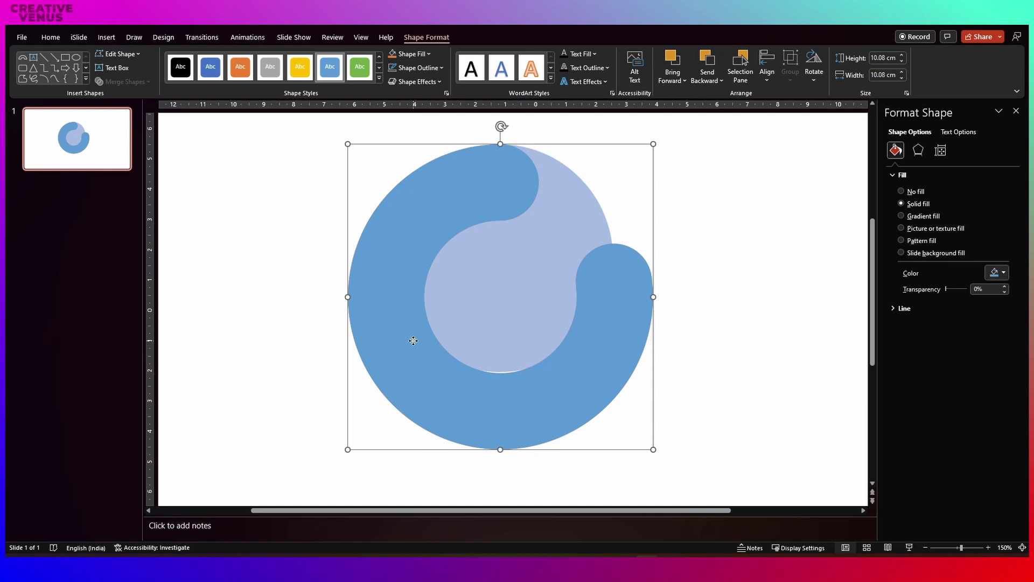
right_click(413, 340)
left_click(442, 205)
left_click(660, 361)
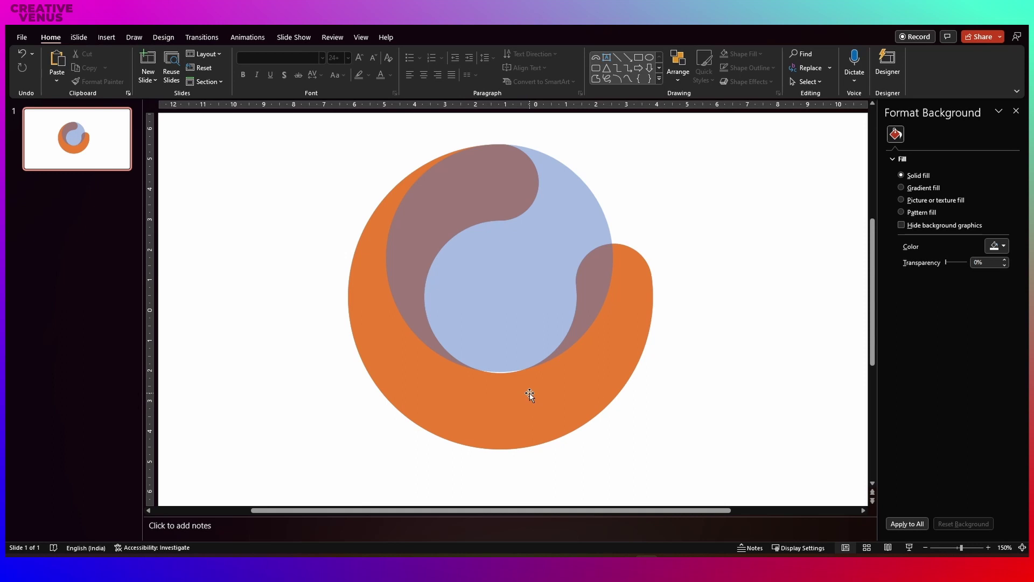
Draw a circle over the swirl's right side and subtract it from the light-blue circle
left_click(113, 39)
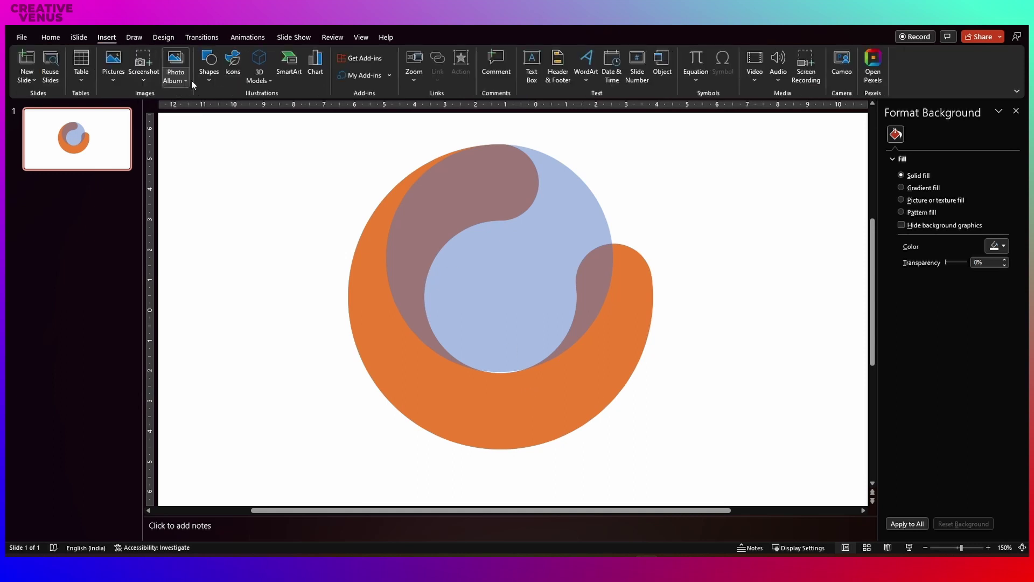
left_click(210, 75)
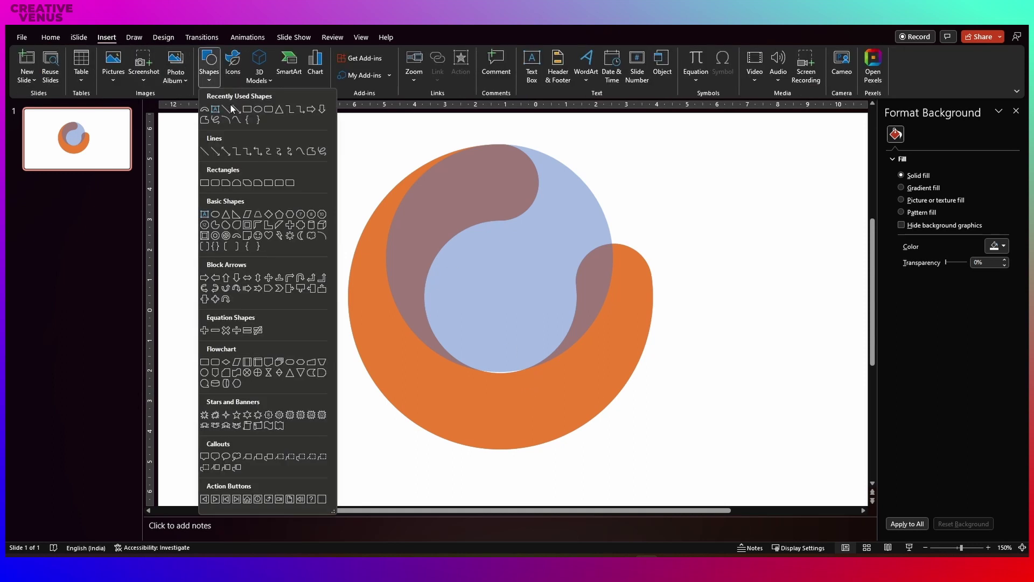
left_click(257, 110)
left_click_drag(514, 249, 732, 467)
left_click_drag(642, 379, 632, 347)
left_click(460, 293)
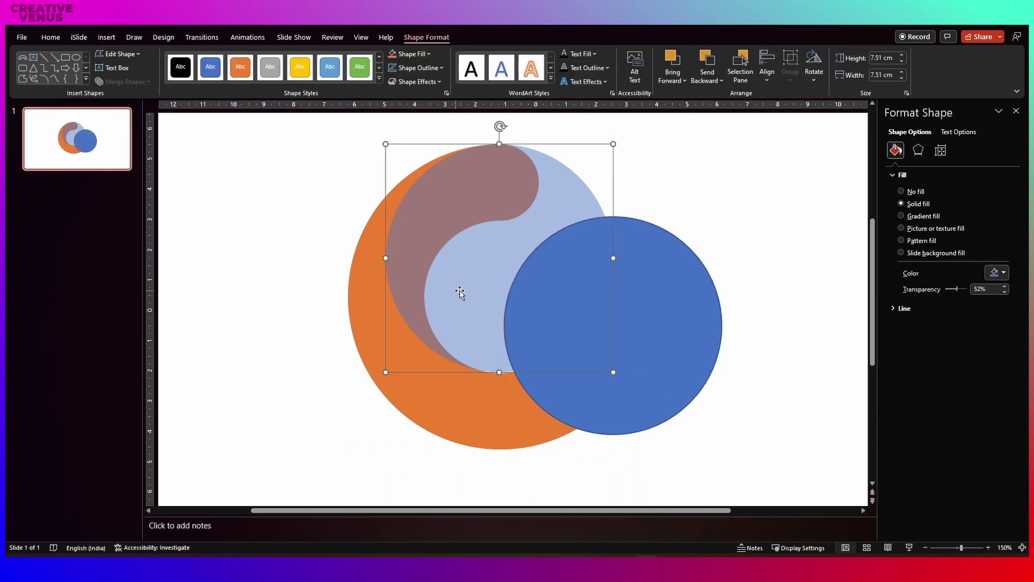
left_click(641, 323, "shift")
left_click(123, 81)
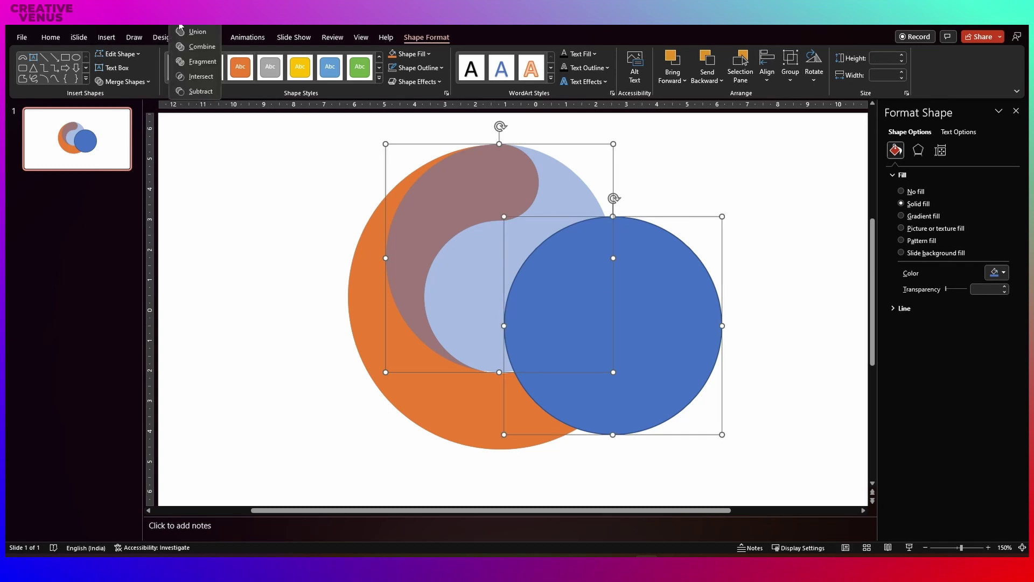
left_click(200, 91)
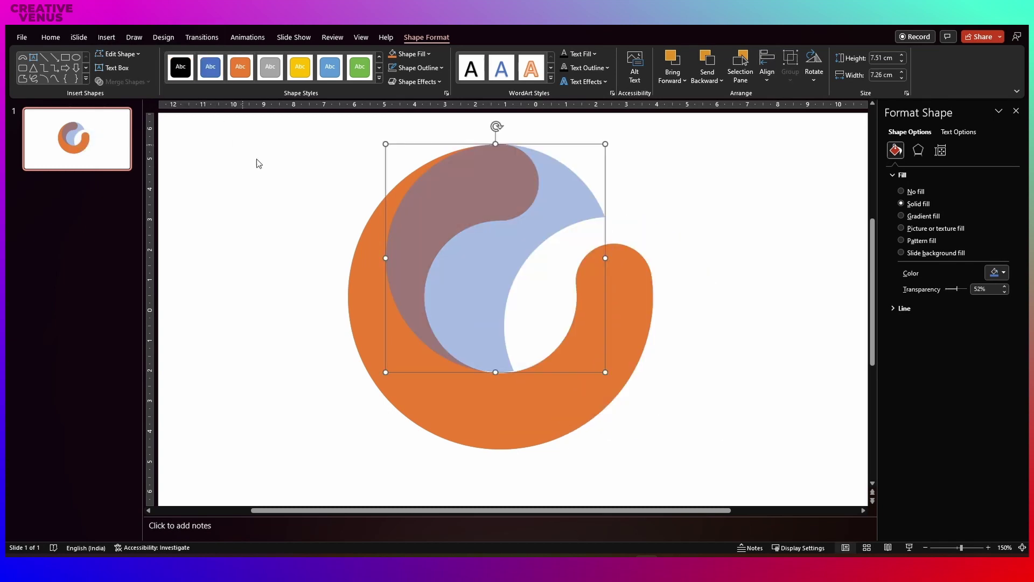
Subtract the light-blue cut shape from the orange shape to leave the crescent
left_click(359, 306)
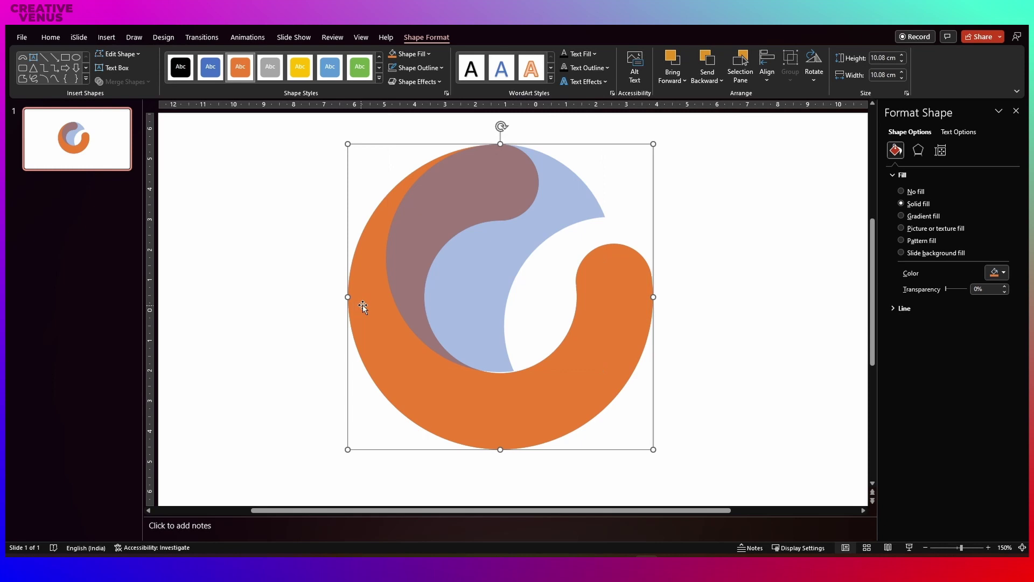
left_click(421, 271, "shift")
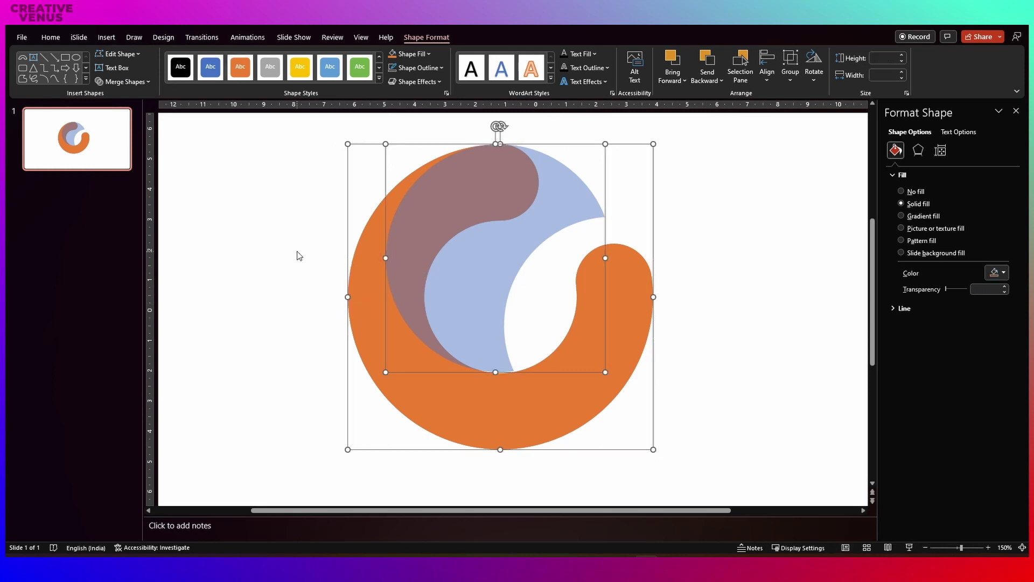
left_click(183, 26)
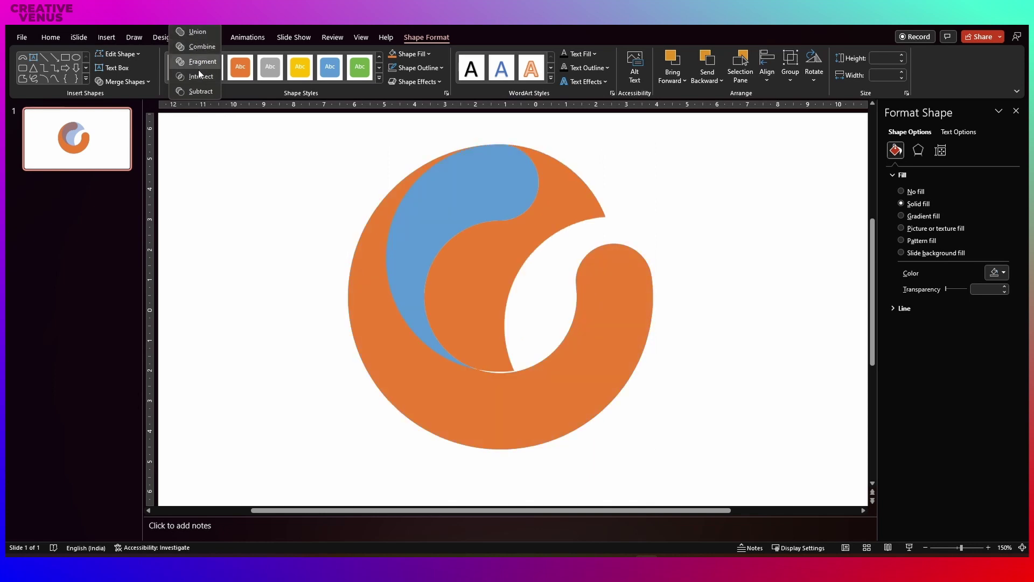
left_click(199, 91)
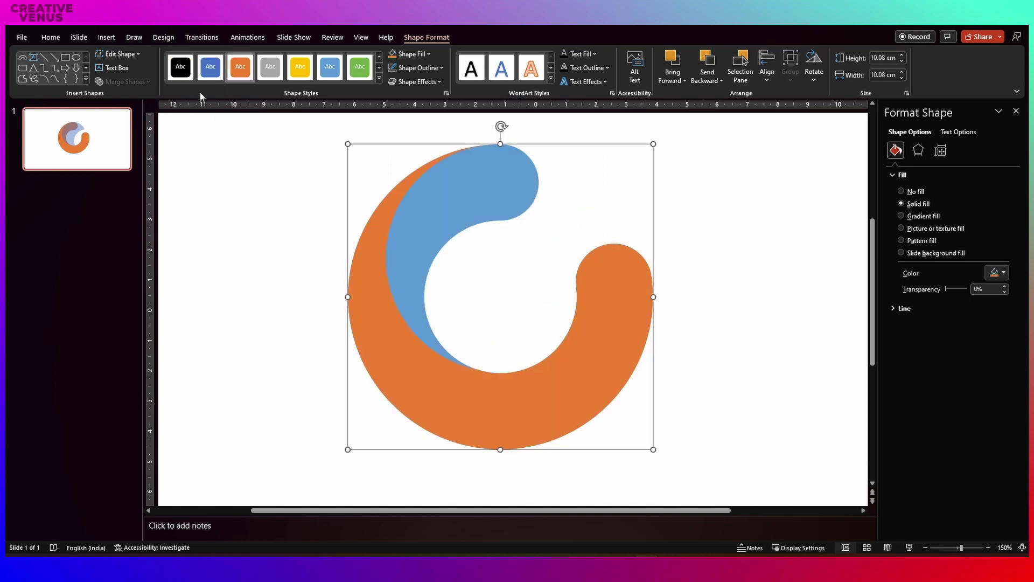
left_click(272, 245)
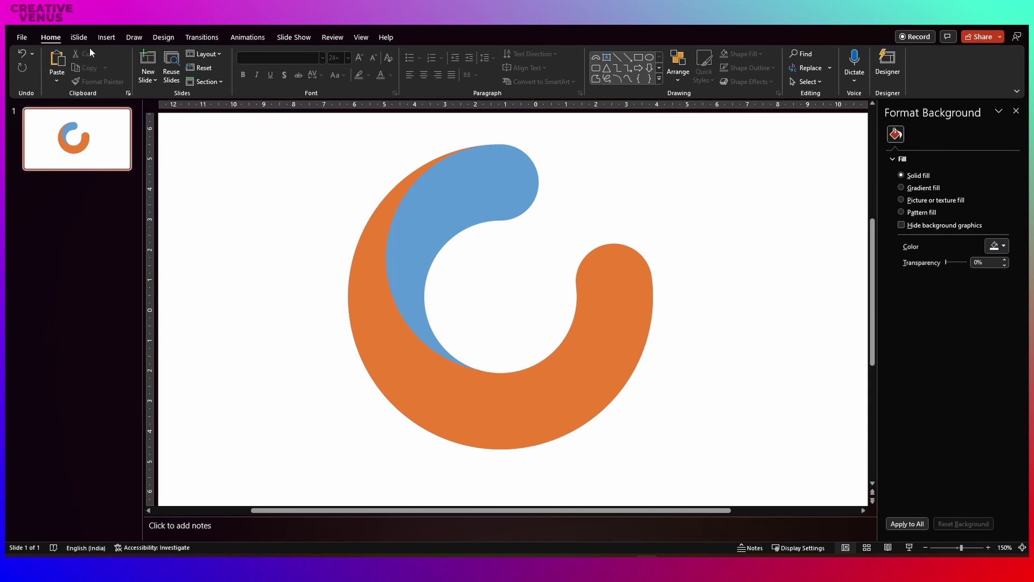
Draw a new circle, enlarge it to 8.7 cm, and place it over the swirl
left_click(106, 38)
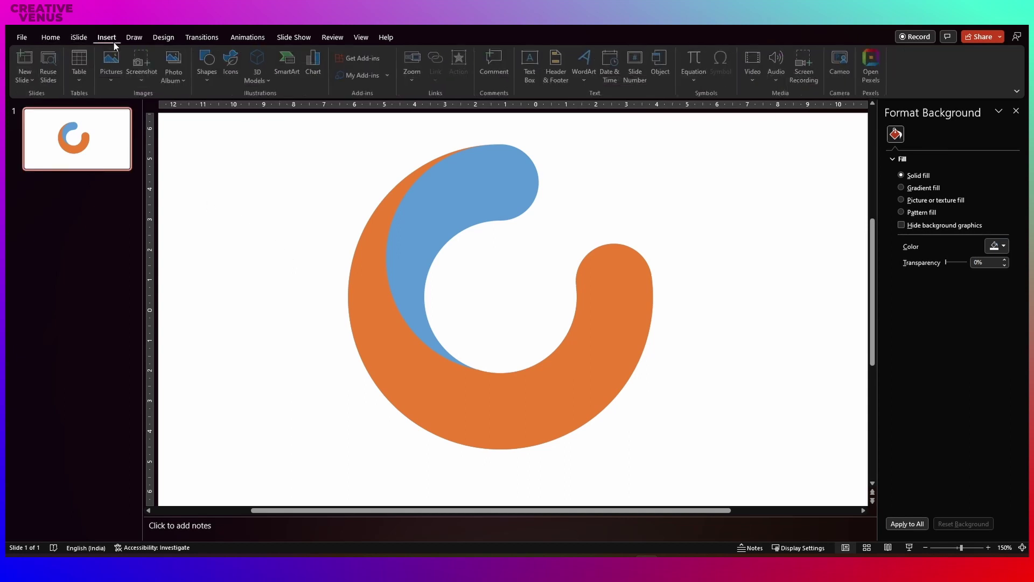
left_click(211, 85)
left_click(256, 109)
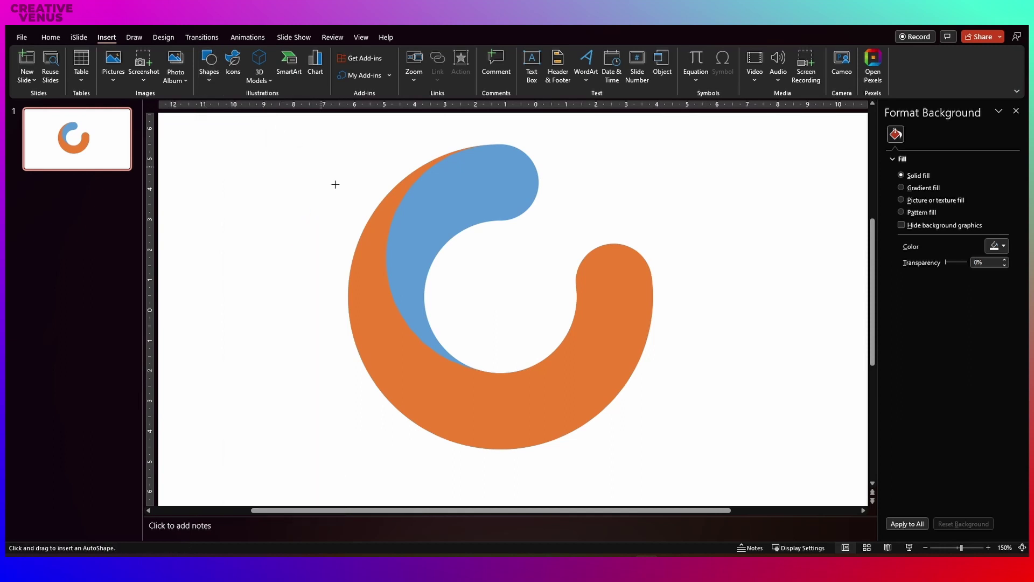
left_click_drag(372, 278, 496, 404)
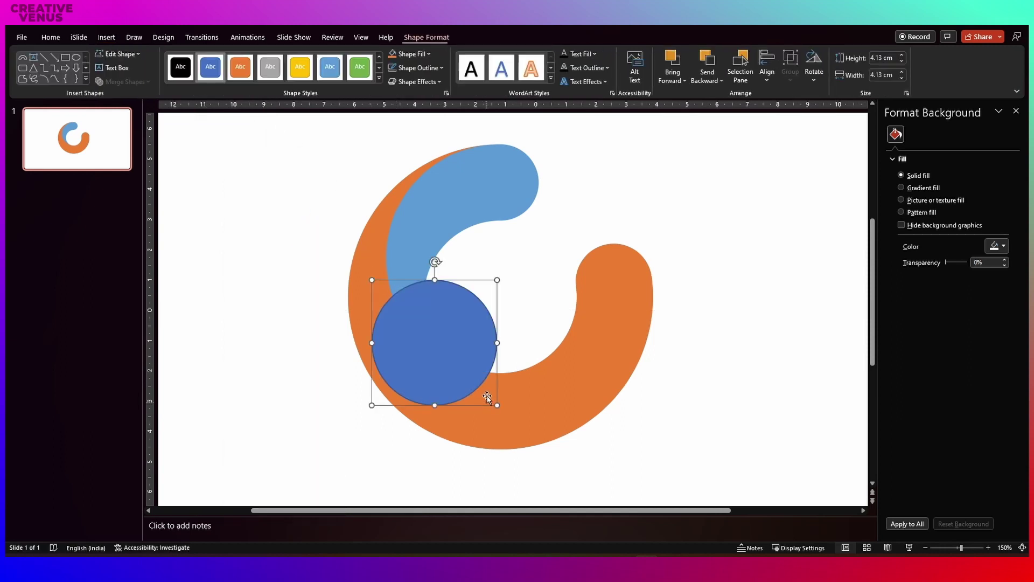
left_click(445, 357)
left_click_drag(431, 351, 419, 328)
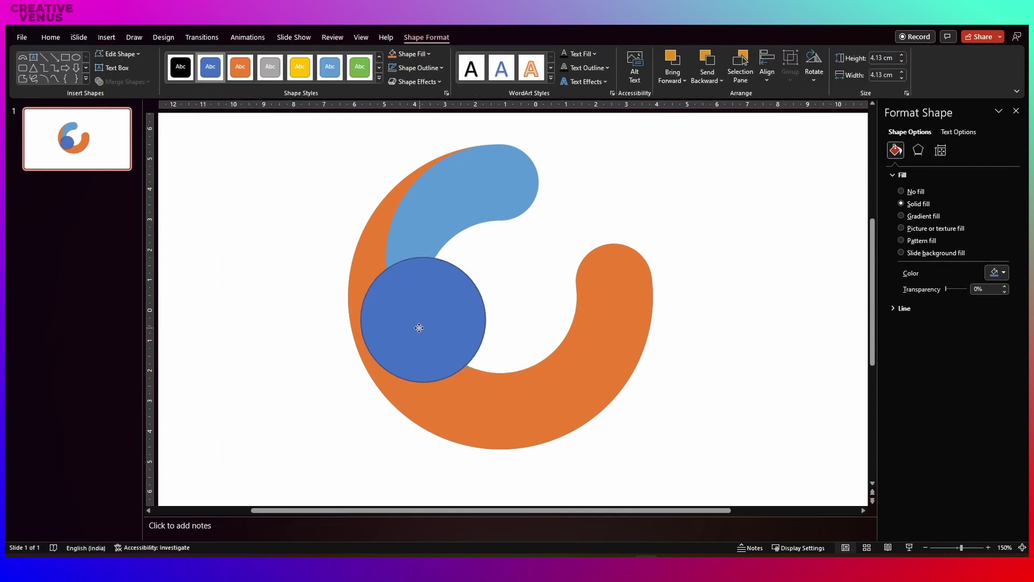
left_click_drag(485, 381, 624, 503)
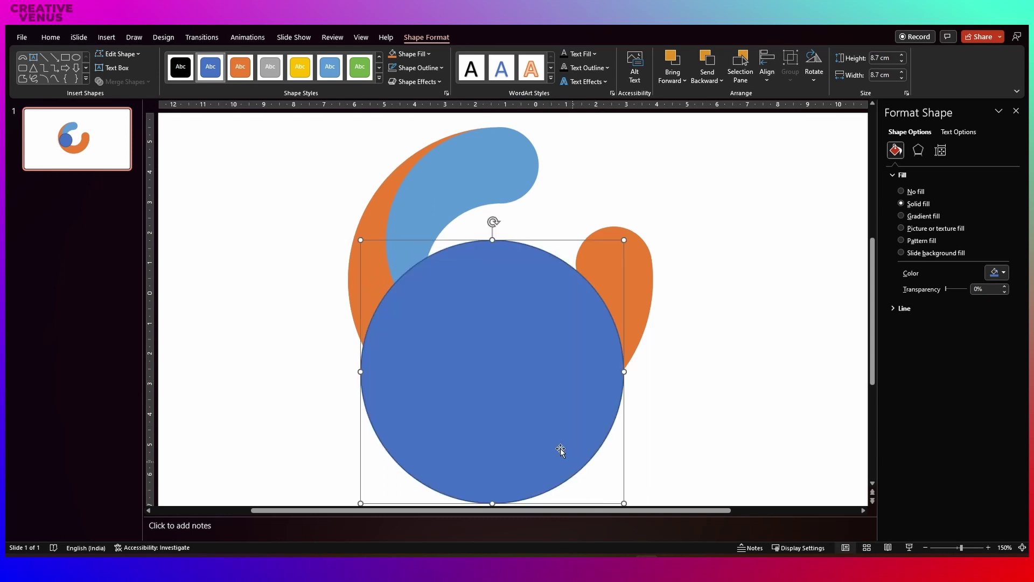
left_click_drag(513, 409, 478, 317)
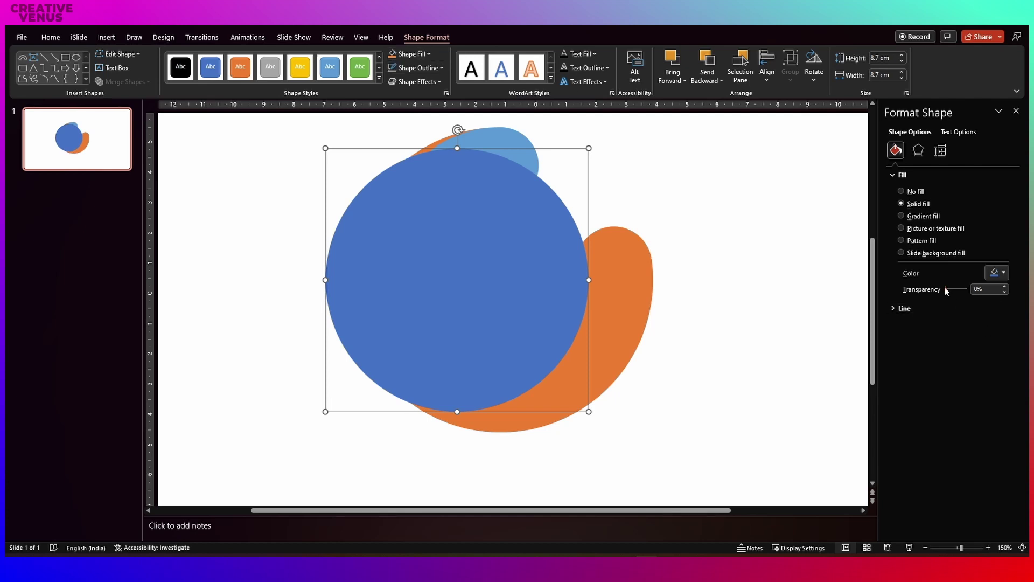
Make the circle 42% transparent, centre it, and enlarge it to 10.3 cm
left_click_drag(945, 289, 954, 290)
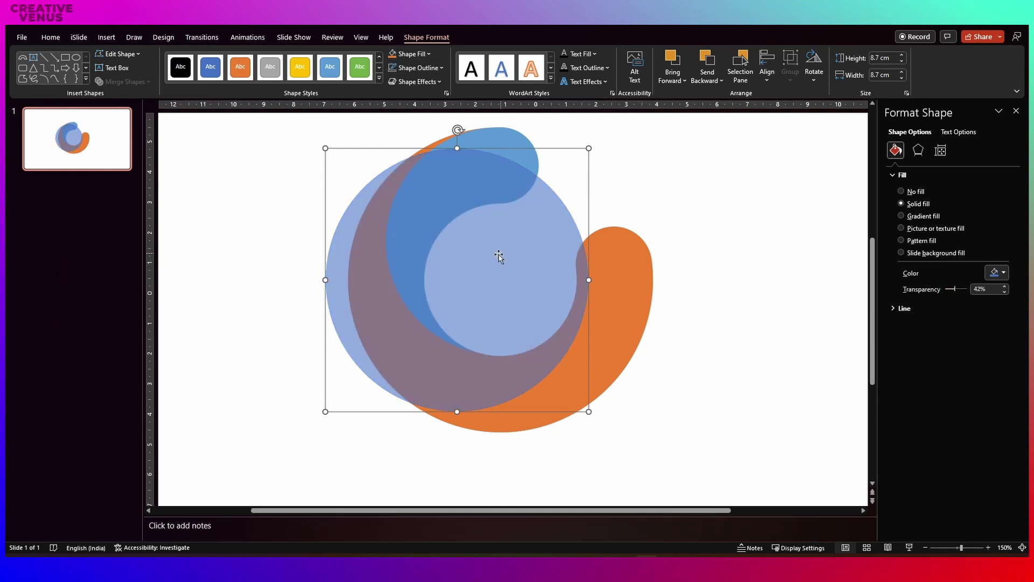
mouse_move(483, 251)
left_mouse_down()
mouse_move(505, 234)
mouse_move(521, 275)
mouse_move(609, 325)
mouse_move(671, 300)
mouse_move(490, 265)
left_mouse_up()
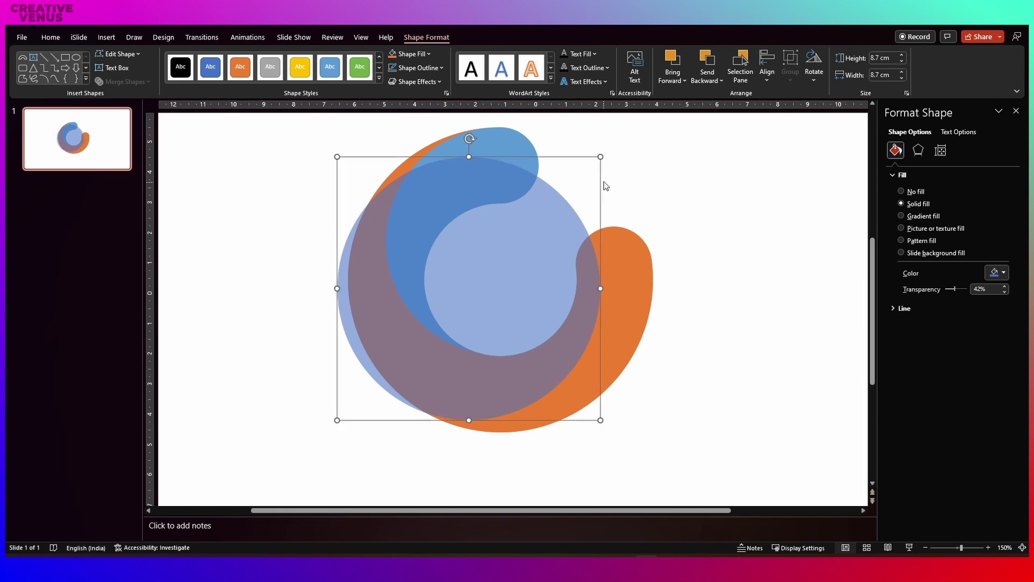
left_click_drag(601, 157, 648, 114)
mouse_move(580, 237)
left_mouse_down()
mouse_move(547, 224)
mouse_move(574, 238)
mouse_move(584, 226)
mouse_move(566, 224)
mouse_move(581, 226)
mouse_move(579, 235)
left_mouse_up()
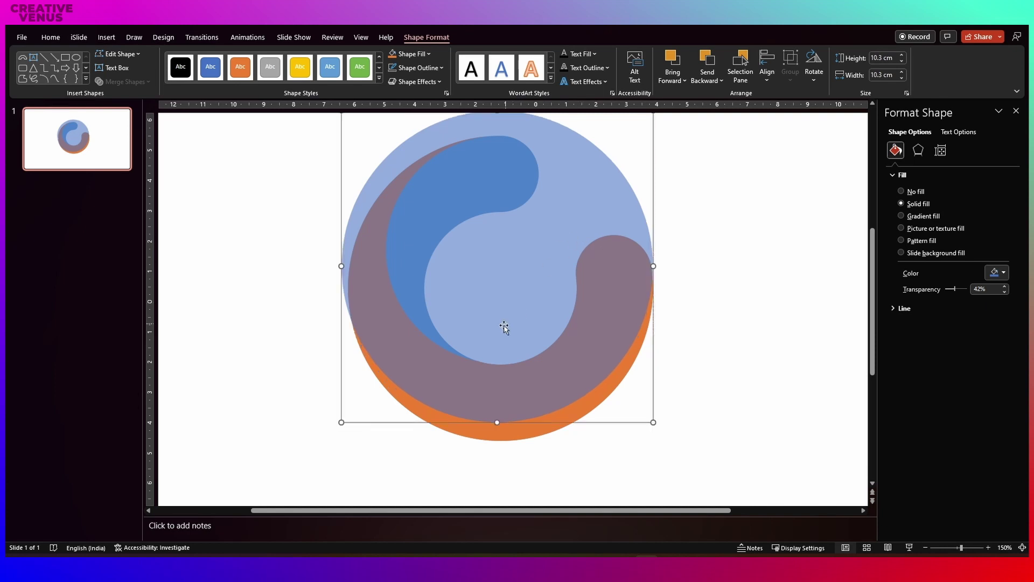
Bring the orange circle forward and intersect it with the light-blue circle
left_click(481, 432)
key("ctrl+]")
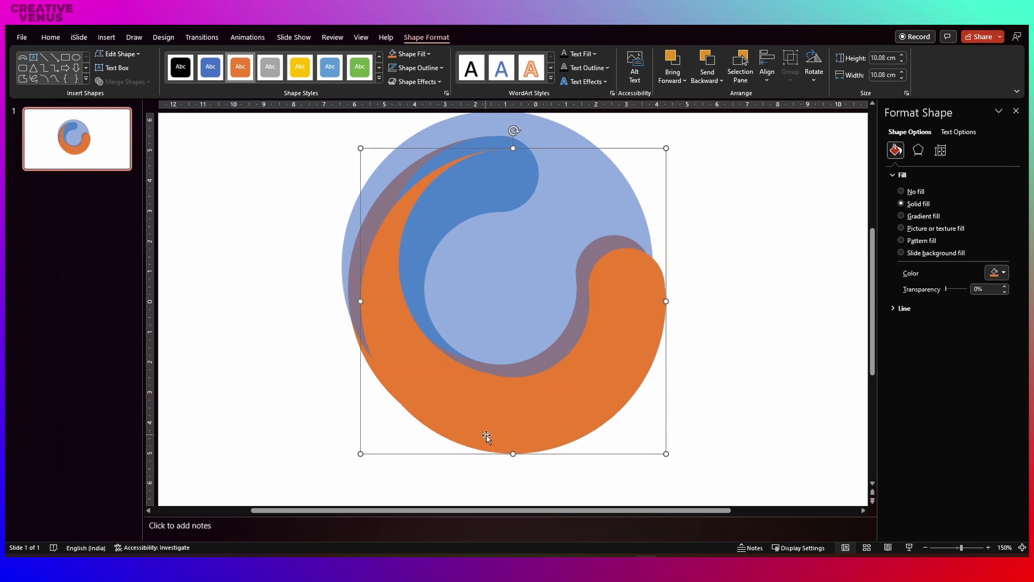
left_click_drag(485, 434, 480, 423)
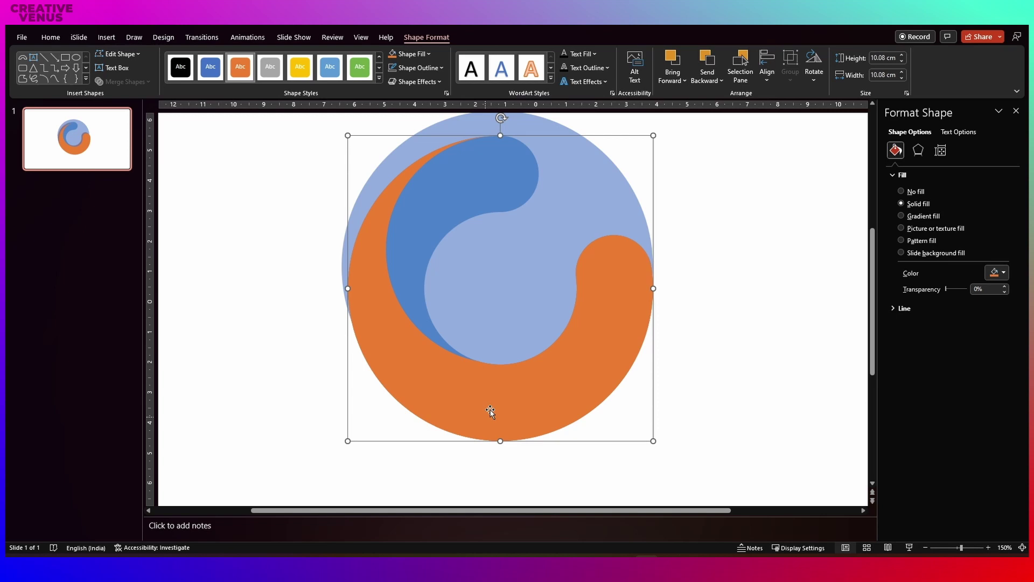
left_click(537, 129)
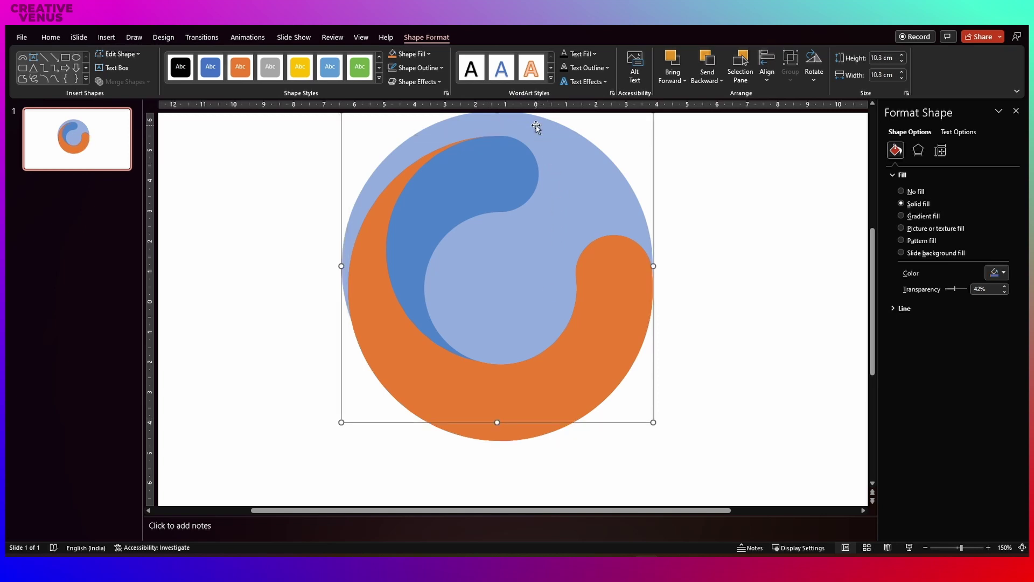
left_click(604, 301, "shift")
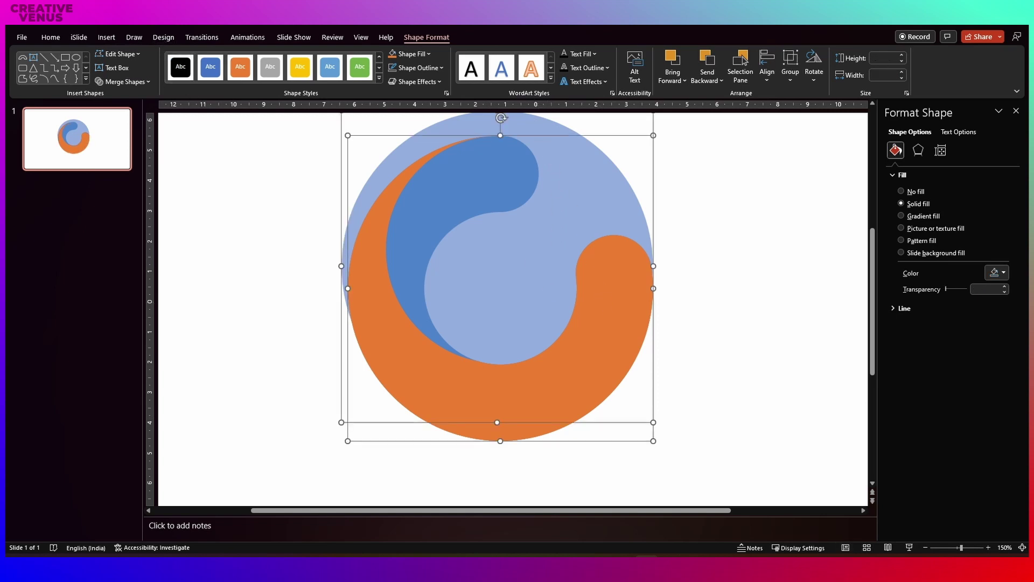
left_click(123, 82)
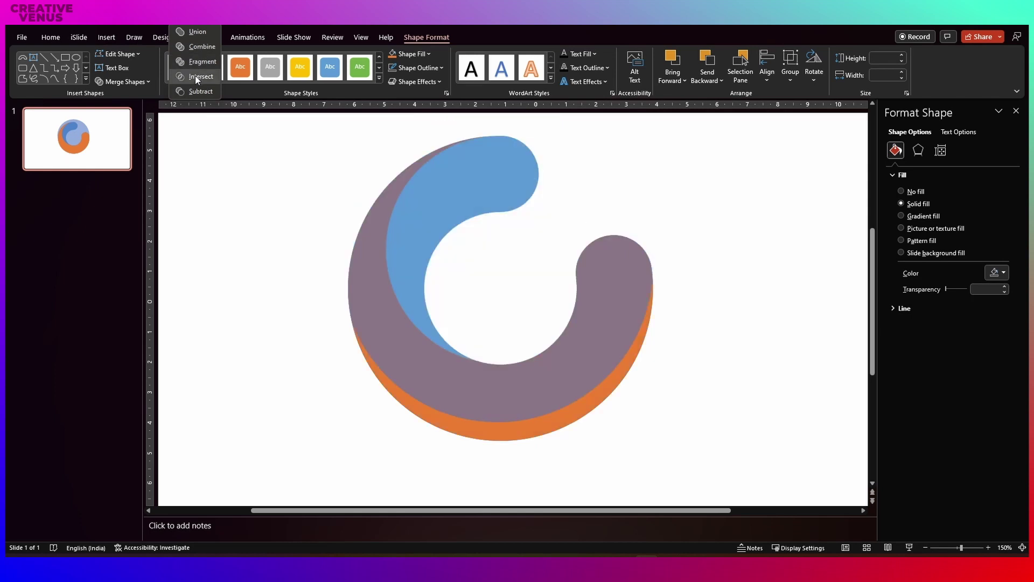
left_click(195, 76)
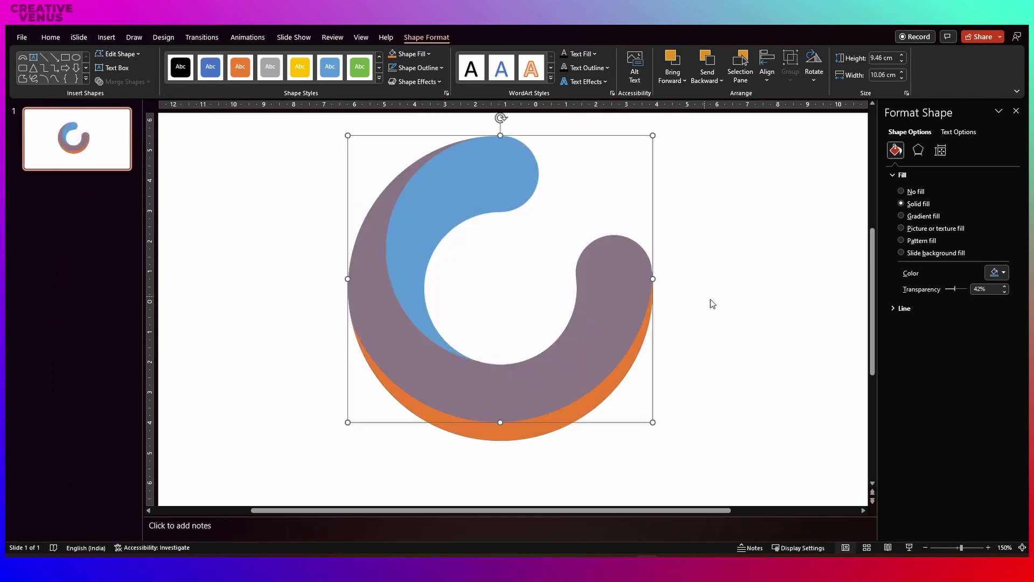
left_click(739, 323)
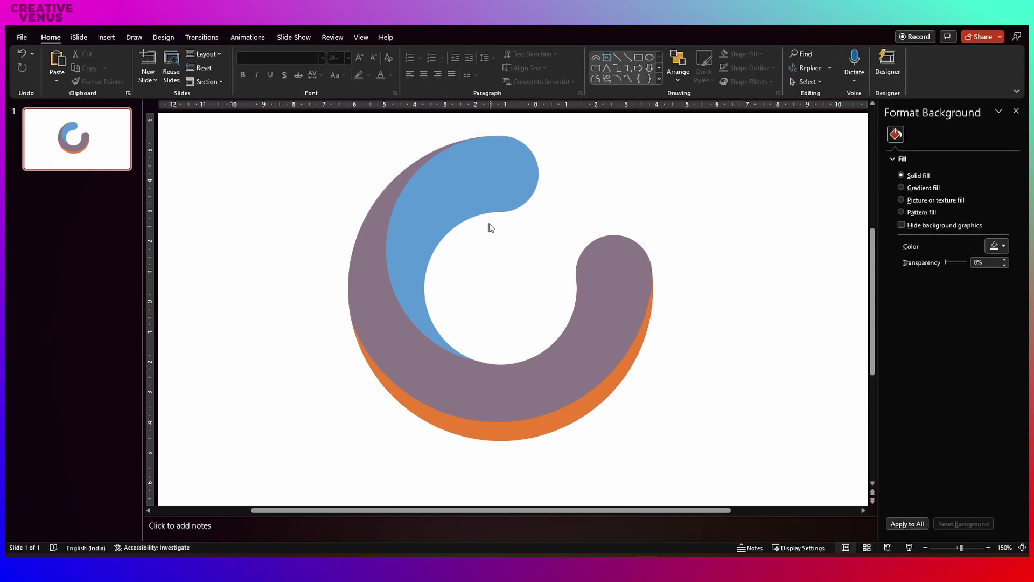
Give the inner crescent a gradient fill with one extra stop removed and a dark purple left stop
left_click(439, 230)
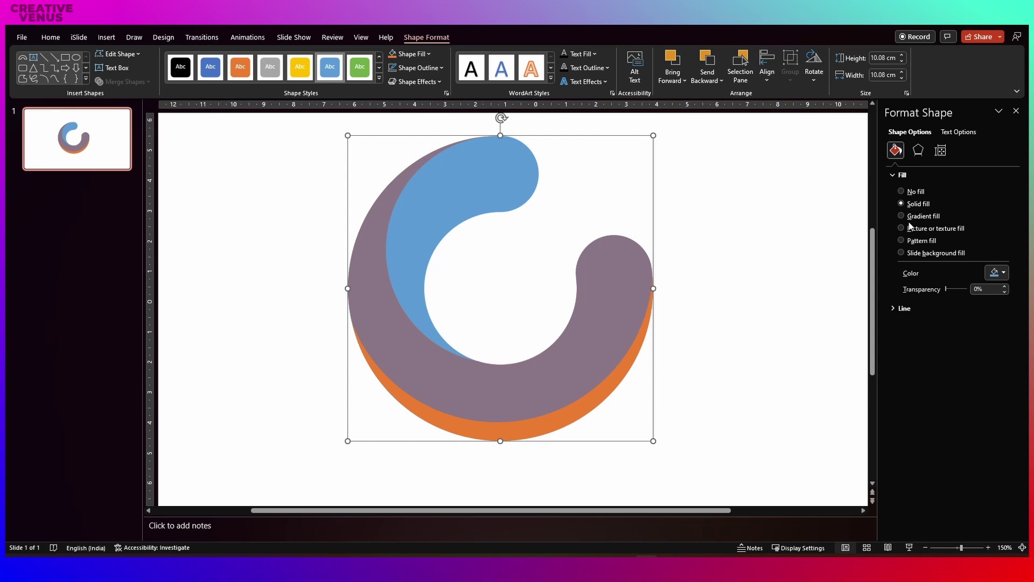
left_click(910, 217)
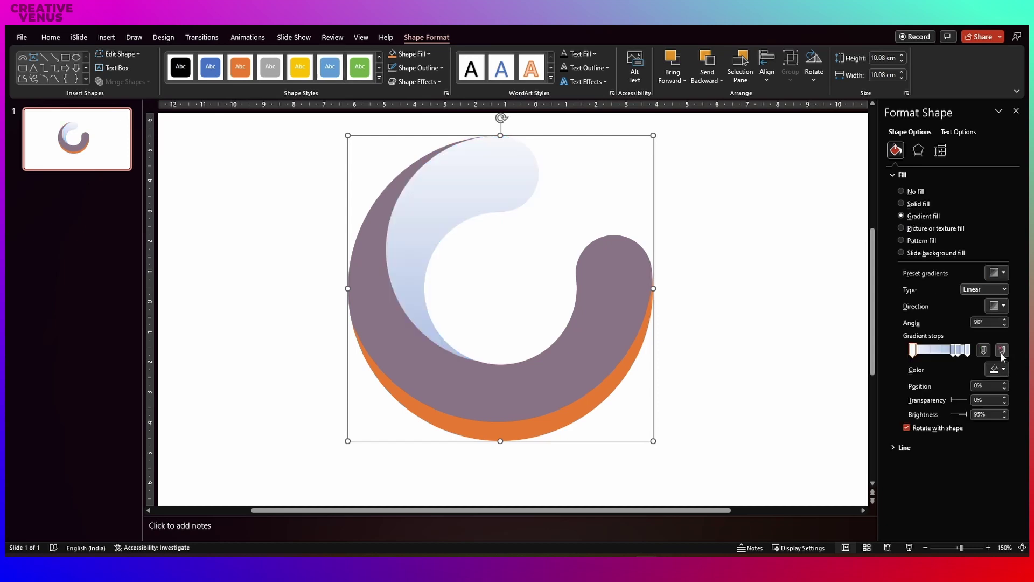
left_click(1002, 350)
left_click(913, 350)
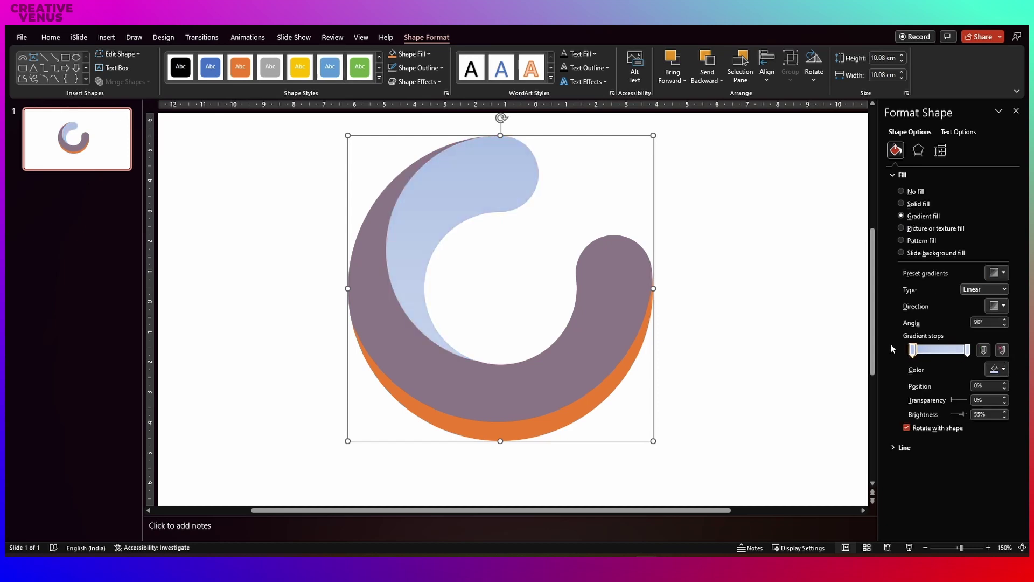
left_click(996, 369)
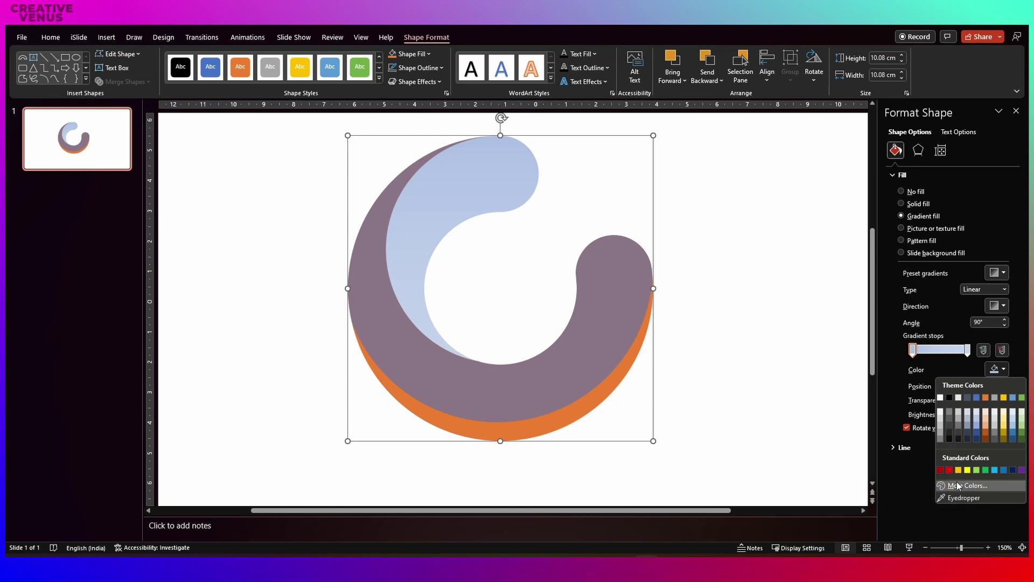
left_click(968, 486)
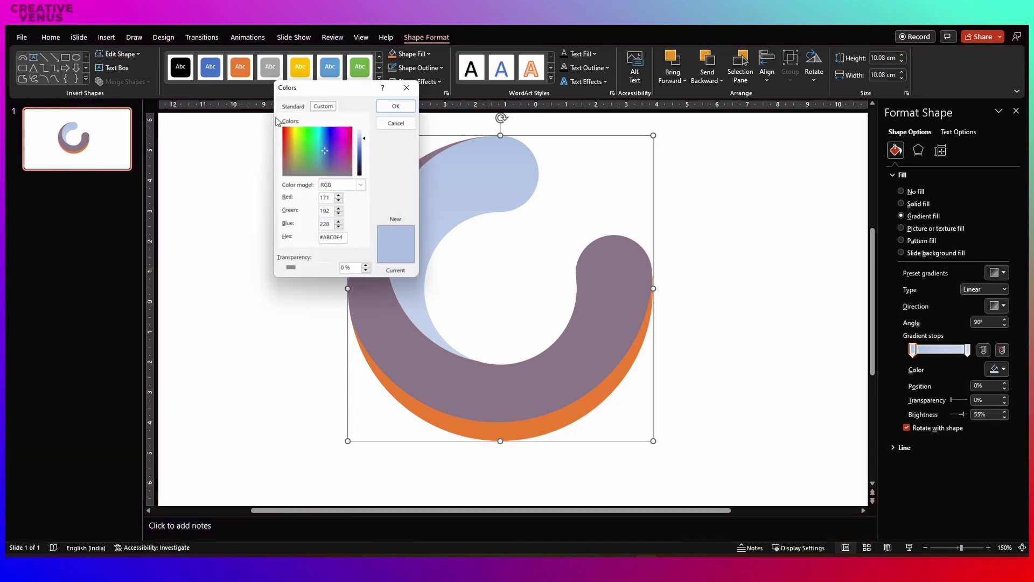
left_click(293, 106)
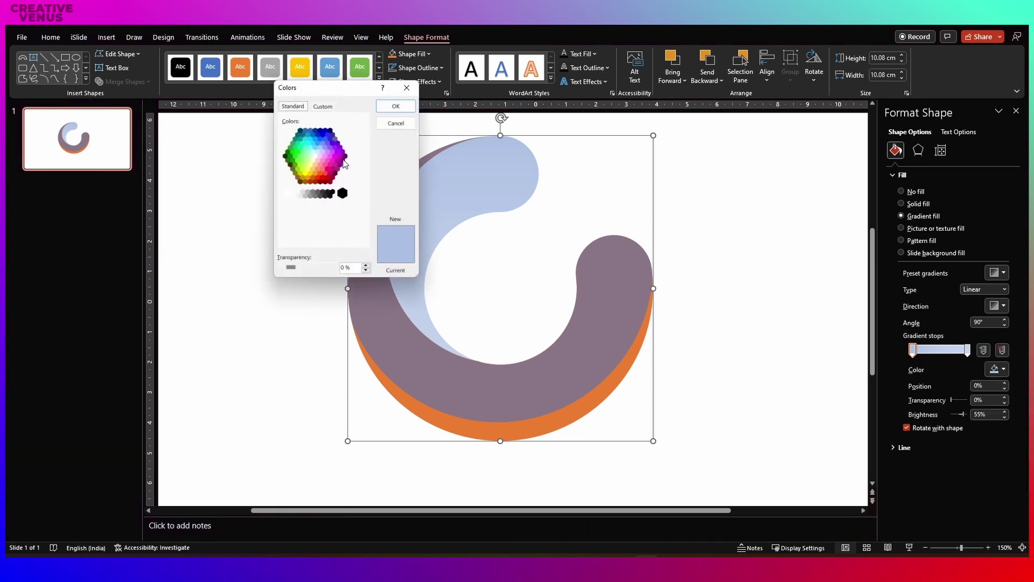
left_click(345, 157)
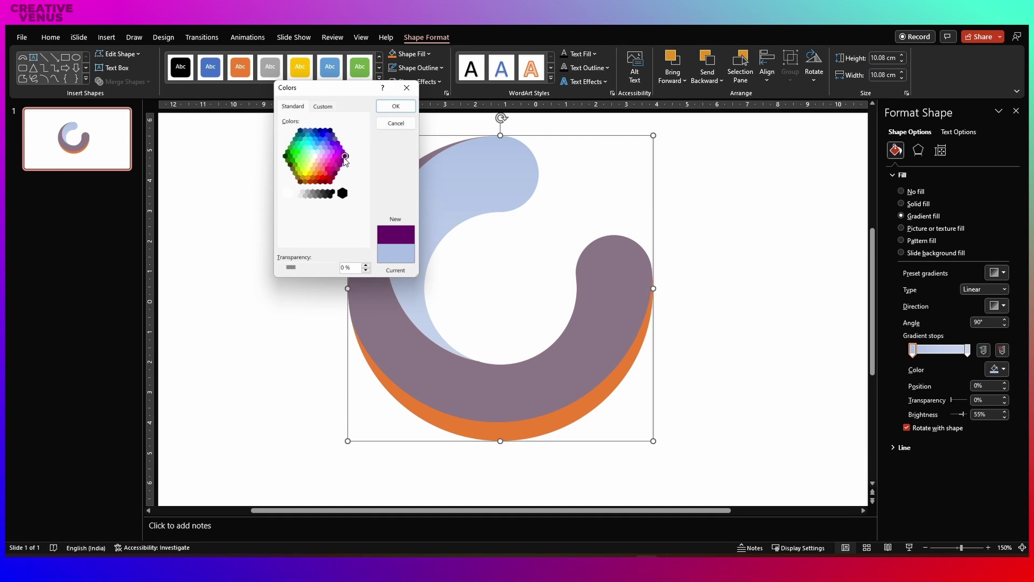
left_click(395, 106)
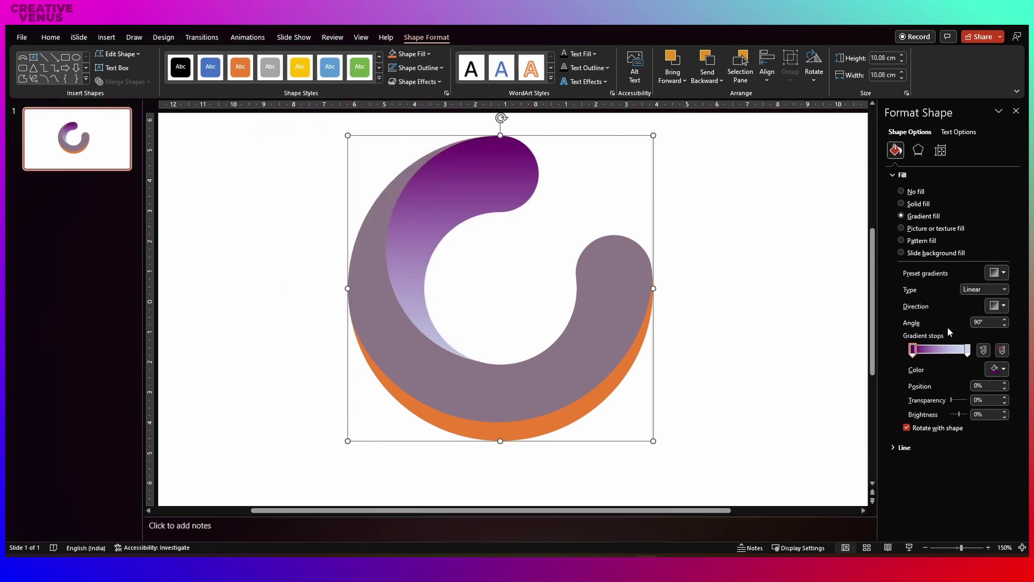
Set the gradient's right stop to orange, then select the translucent mauve crescent
left_click(968, 350)
left_click(996, 369)
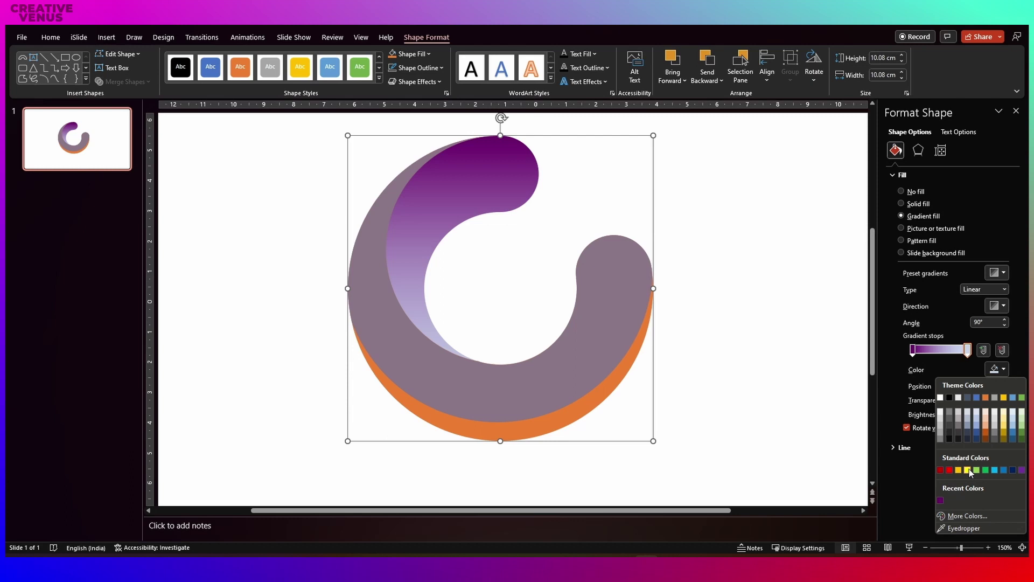
left_click(968, 515)
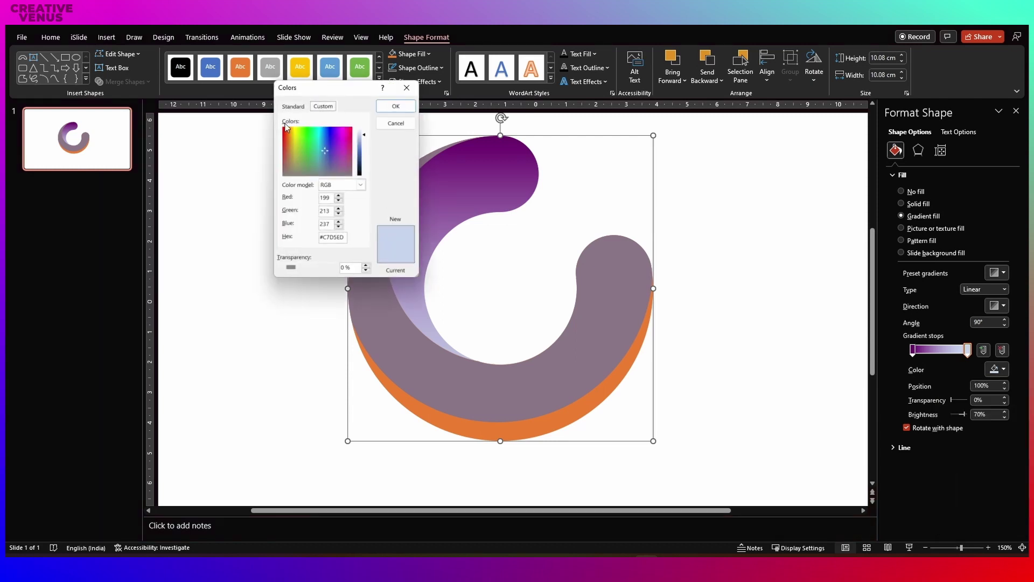
left_click(291, 107)
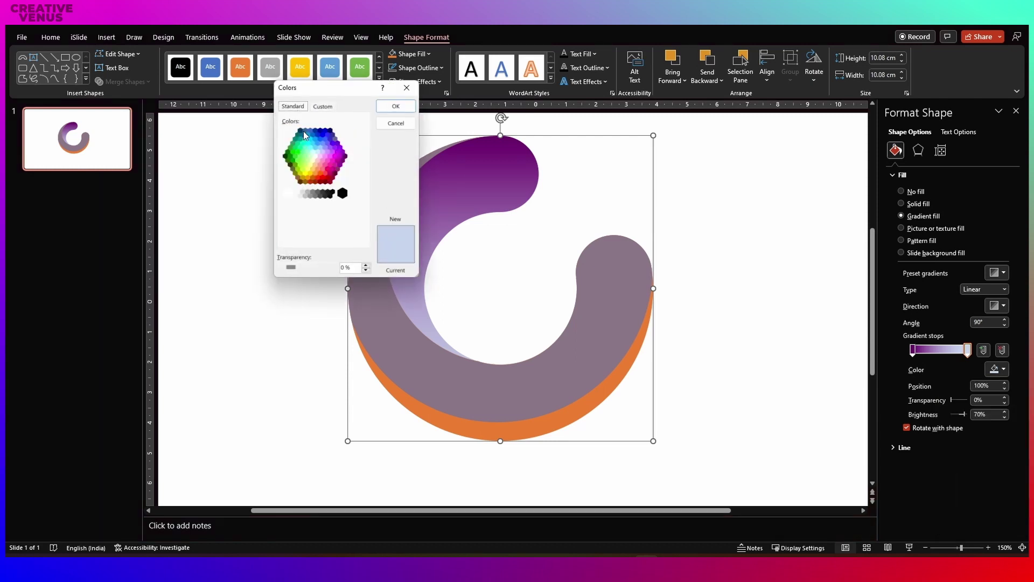
left_click(308, 178)
left_click(381, 109)
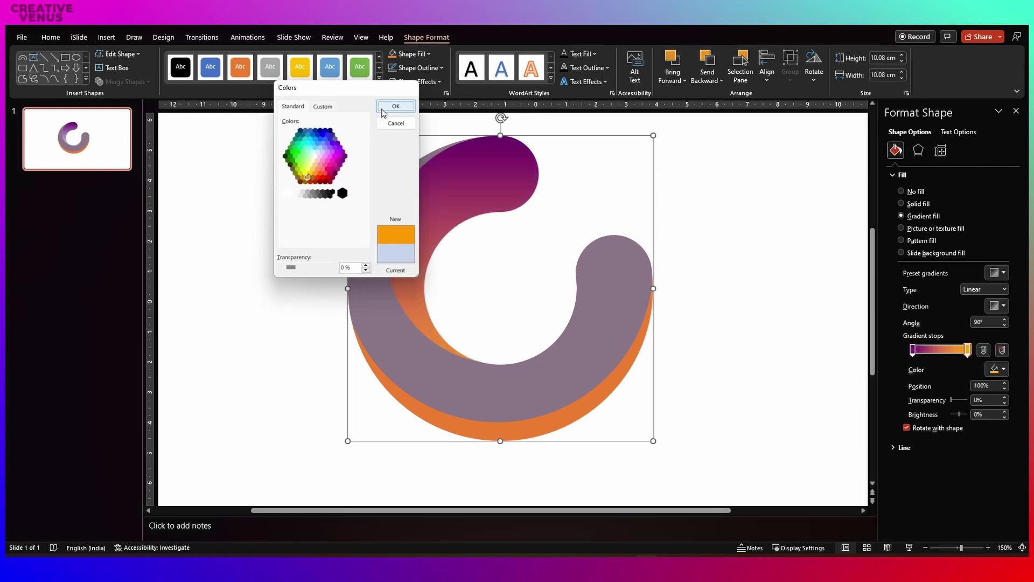
left_click(608, 322)
Give the mauve crescent a gradient fill with the left stop at 35% and a 50° angle
left_click(910, 218)
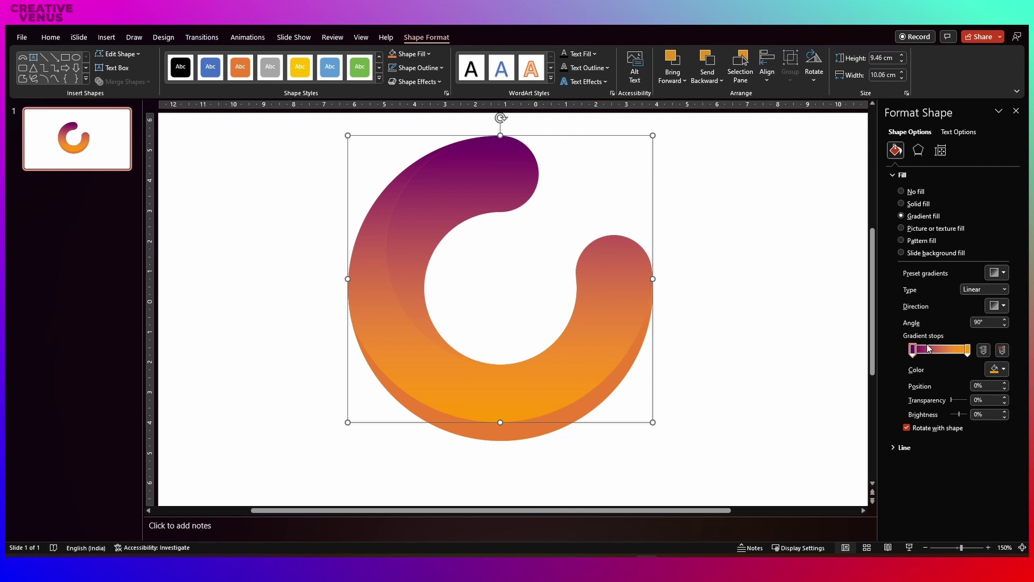
left_click_drag(912, 353, 984, 354)
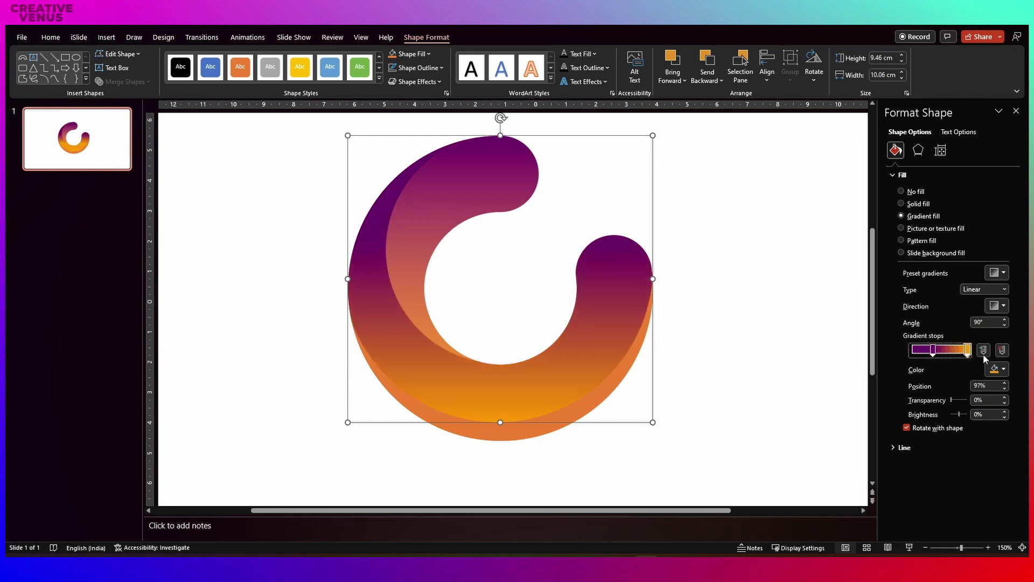
left_click(1005, 322)
left_click(1005, 322)
left_click(1005, 321)
left_click(1004, 325)
left_click(1004, 325)
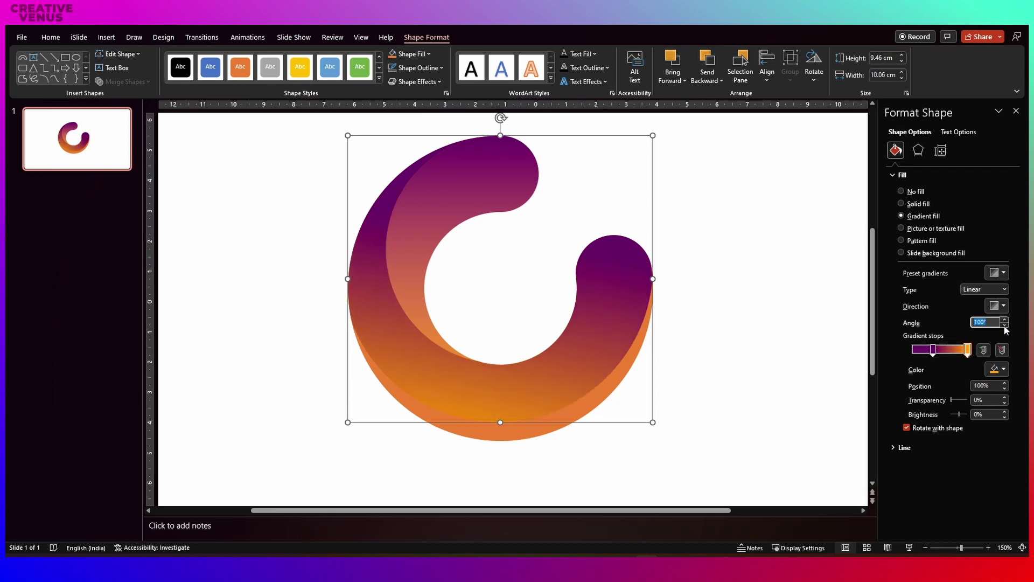
left_click(1005, 325)
left_click(1005, 326)
left_click(1005, 325)
left_click(1004, 325)
left_click(1004, 326)
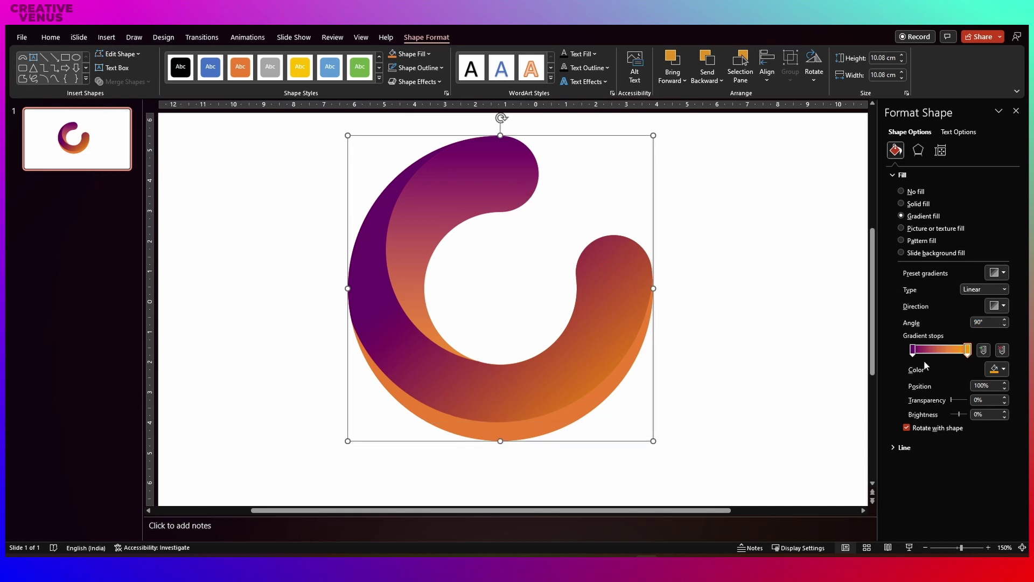
Remove an extra 22% gradient stop and move the orange stop to 49%
left_click(924, 350)
left_click_drag(922, 356, 894, 354)
left_click(966, 353)
left_click_drag(965, 356, 940, 360)
left_click(783, 358)
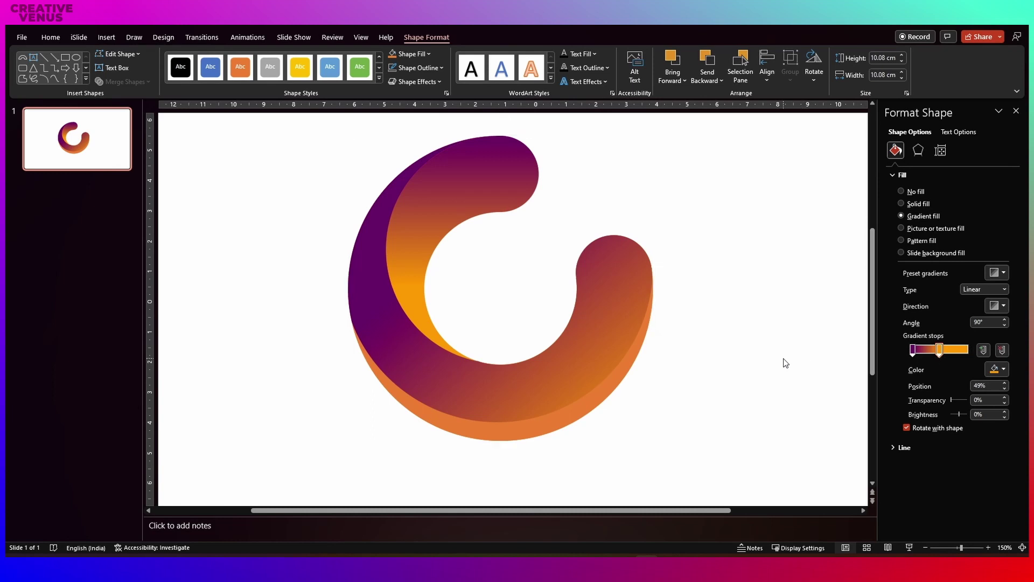
Give the inner swirl ring a linear purple-to-orange gradient angled at 50°
left_click(576, 413)
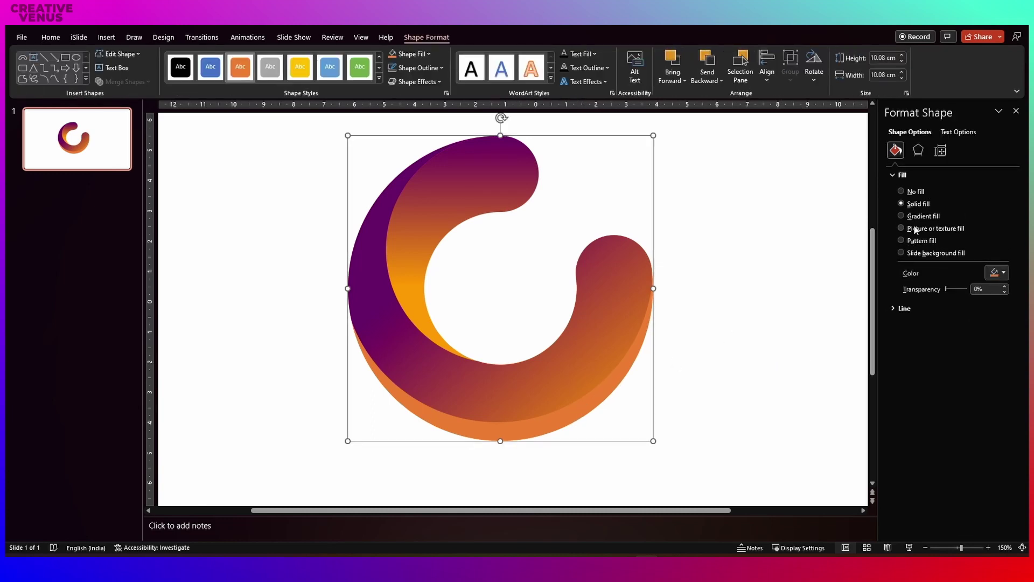
left_click(918, 218)
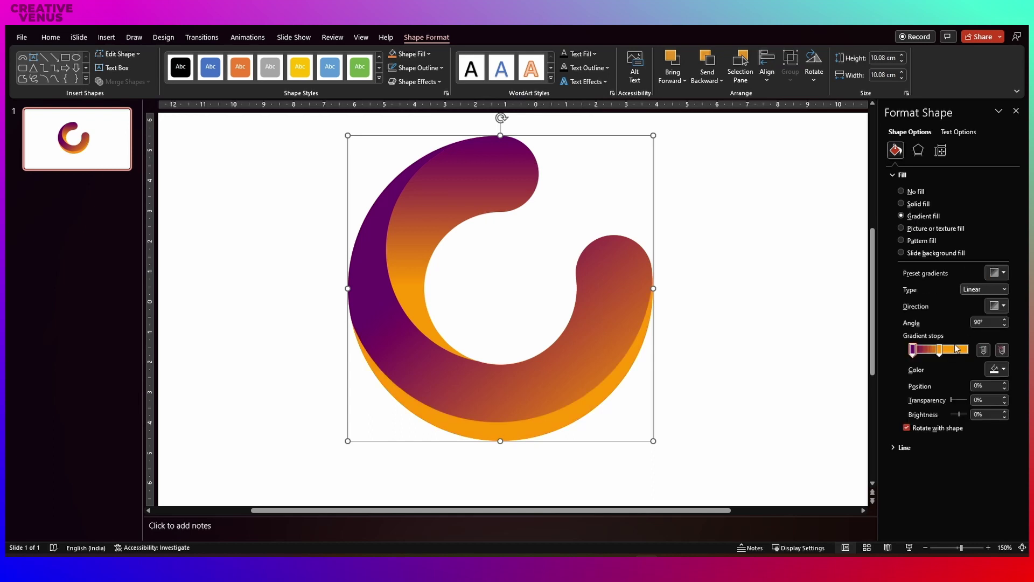
left_click_drag(937, 351, 973, 351)
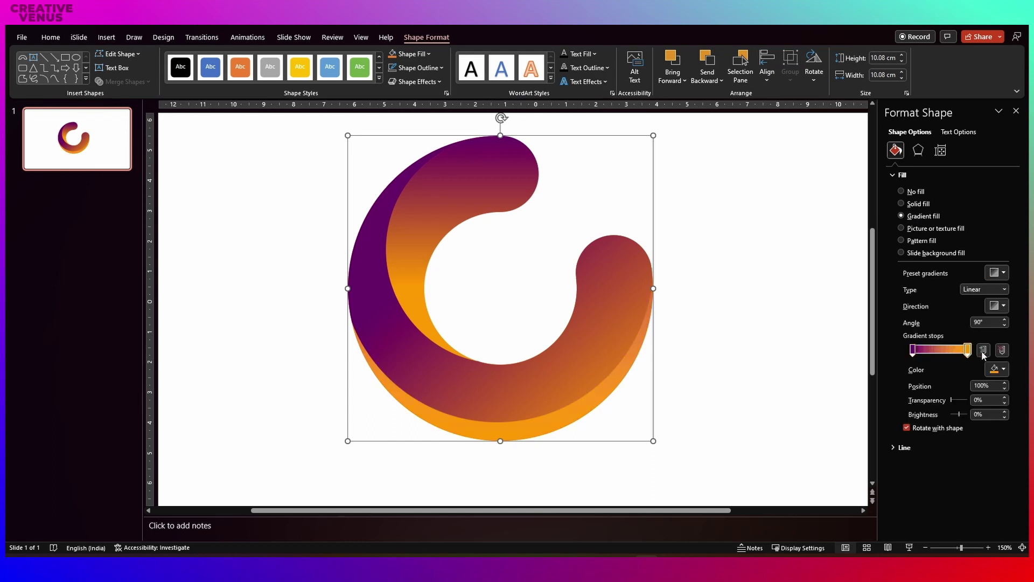
left_click(990, 290)
left_click(992, 311)
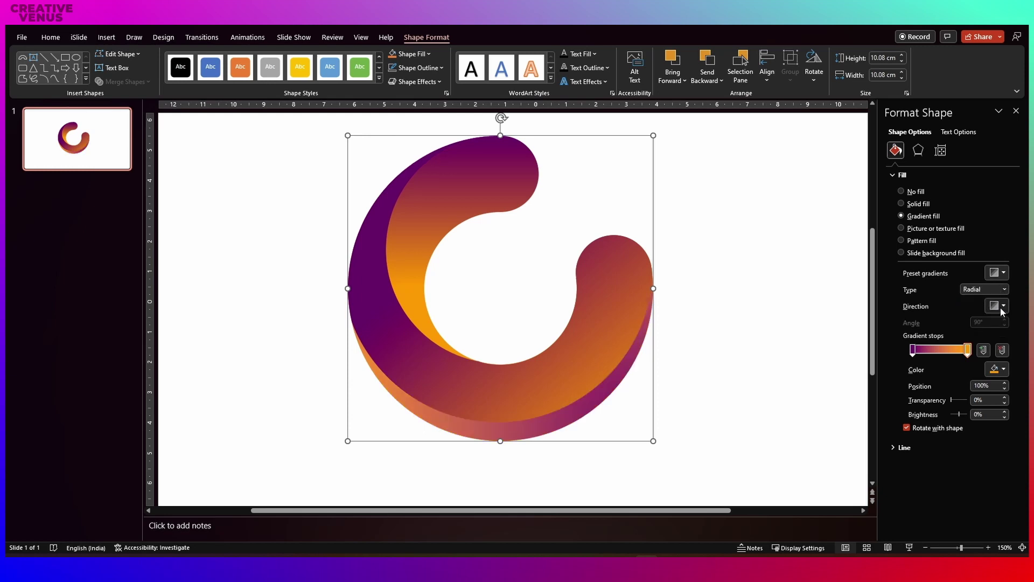
left_click(1000, 308)
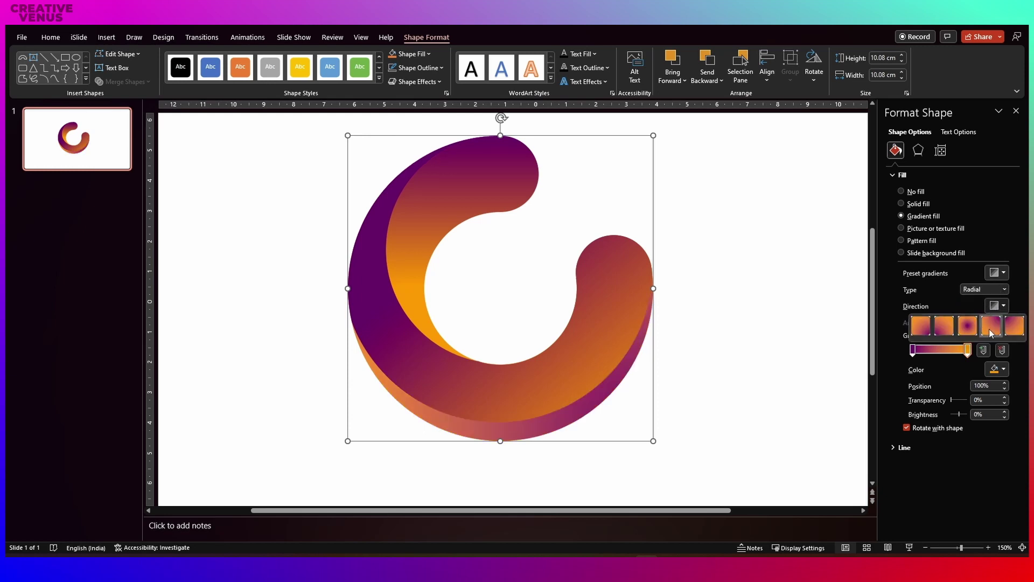
left_click(989, 328)
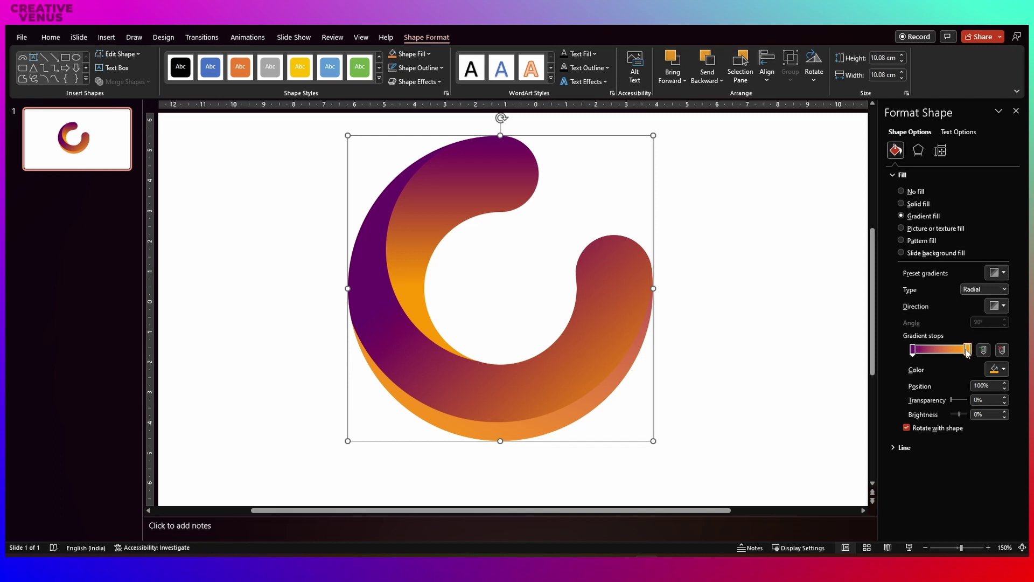
mouse_move(968, 354)
left_mouse_down()
mouse_move(912, 356)
mouse_move(974, 357)
mouse_move(919, 355)
mouse_move(940, 356)
left_mouse_up()
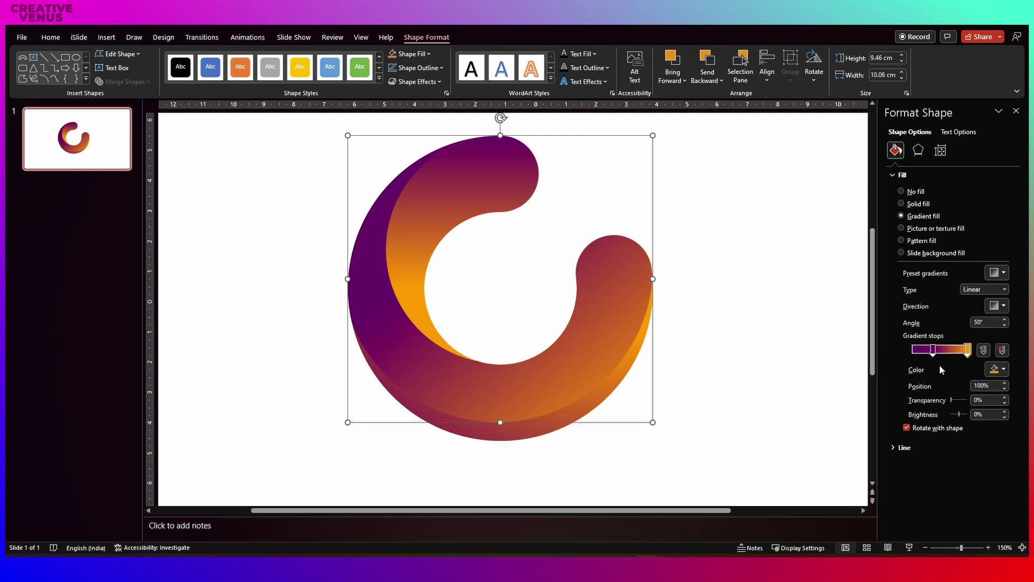
Keep the orange stop's colour and move it to 78% to widen the orange
left_click(996, 369)
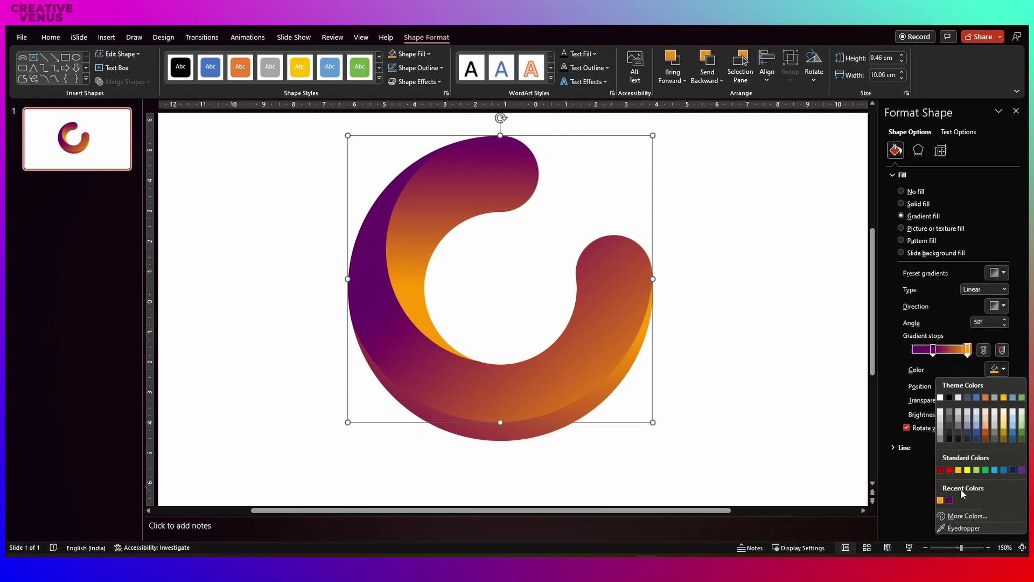
left_click(962, 515)
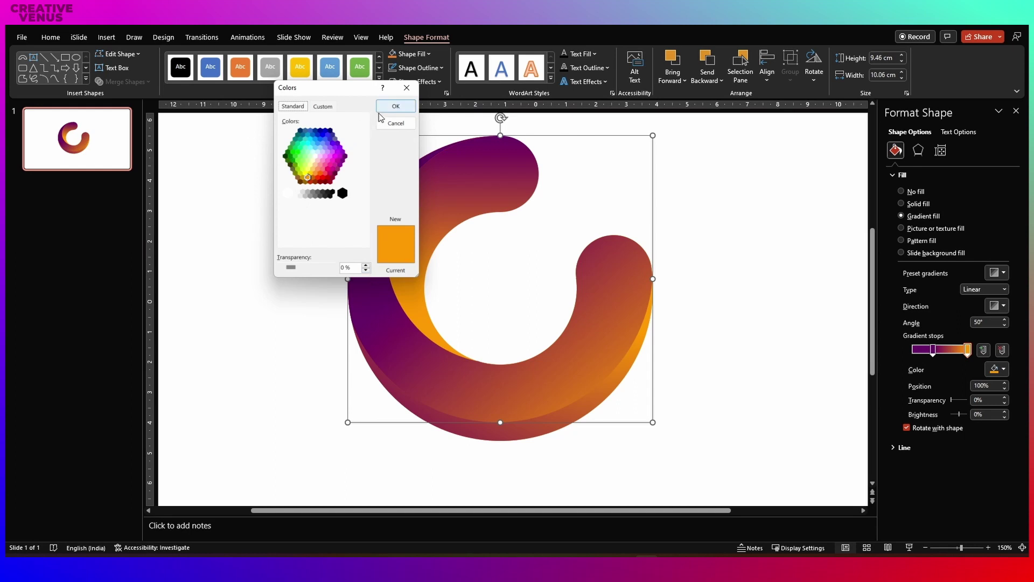
left_click(395, 106)
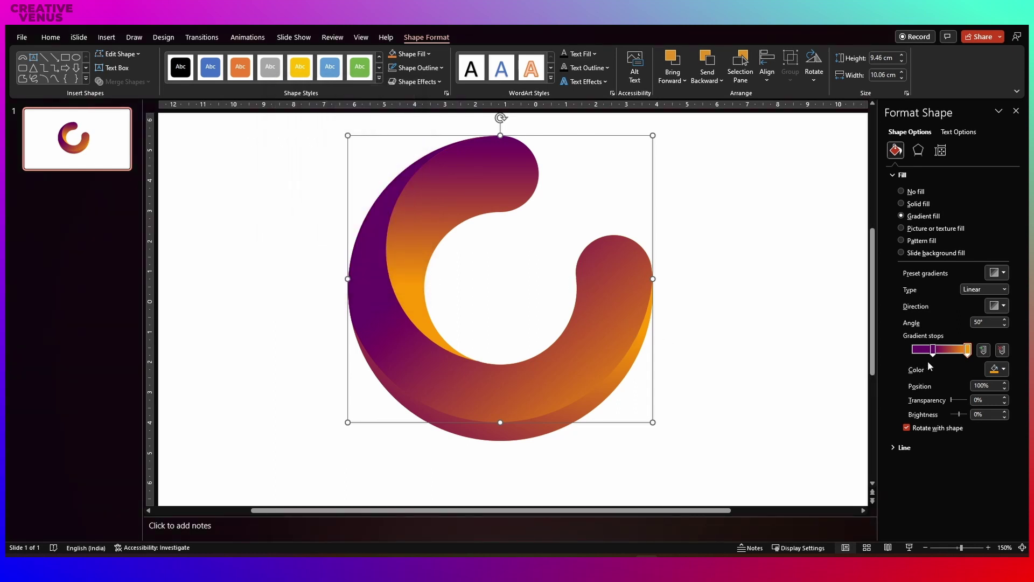
left_click(995, 369)
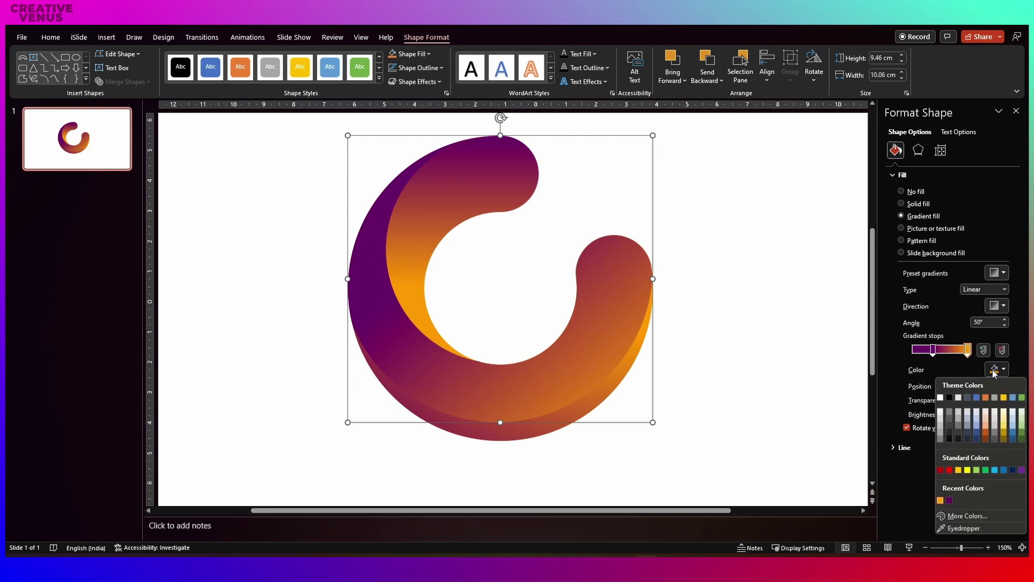
key("Escape")
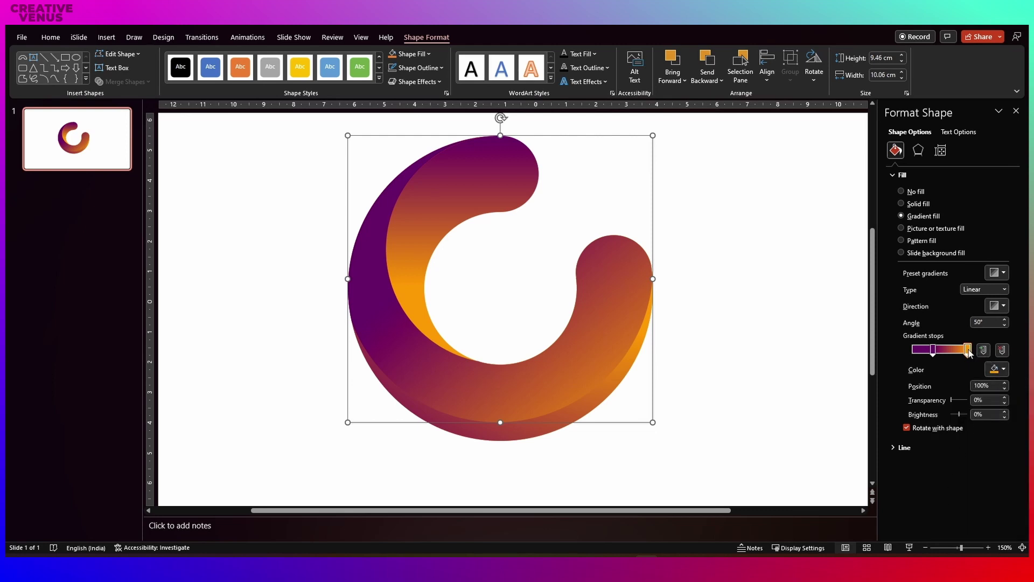
left_click_drag(968, 353, 957, 354)
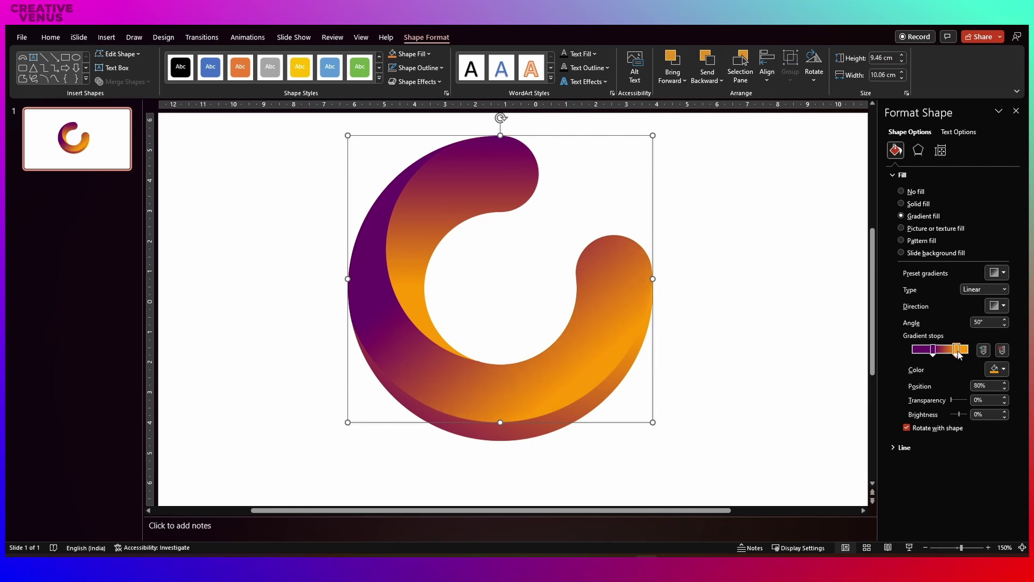
left_click(794, 329)
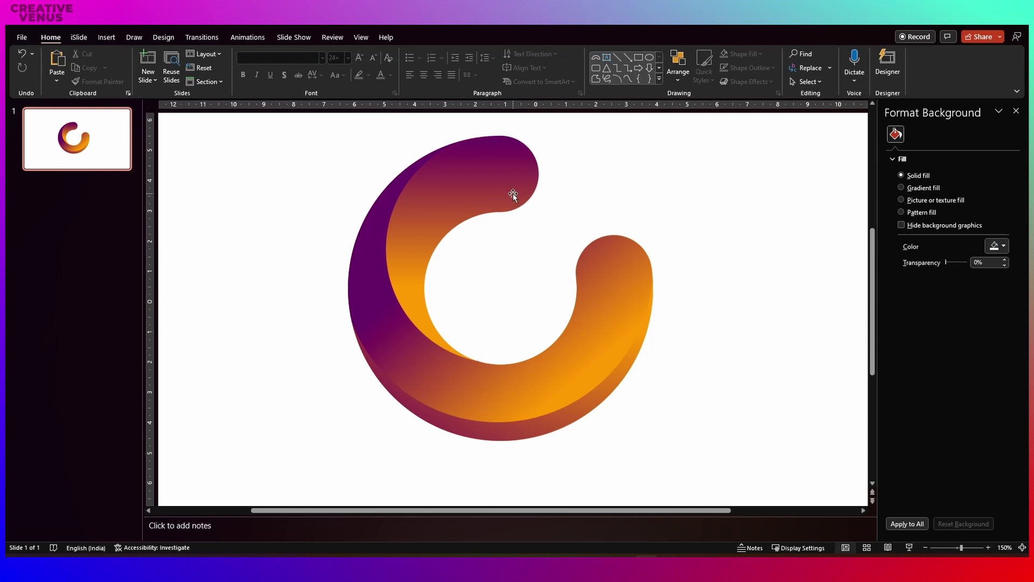
left_click(433, 367)
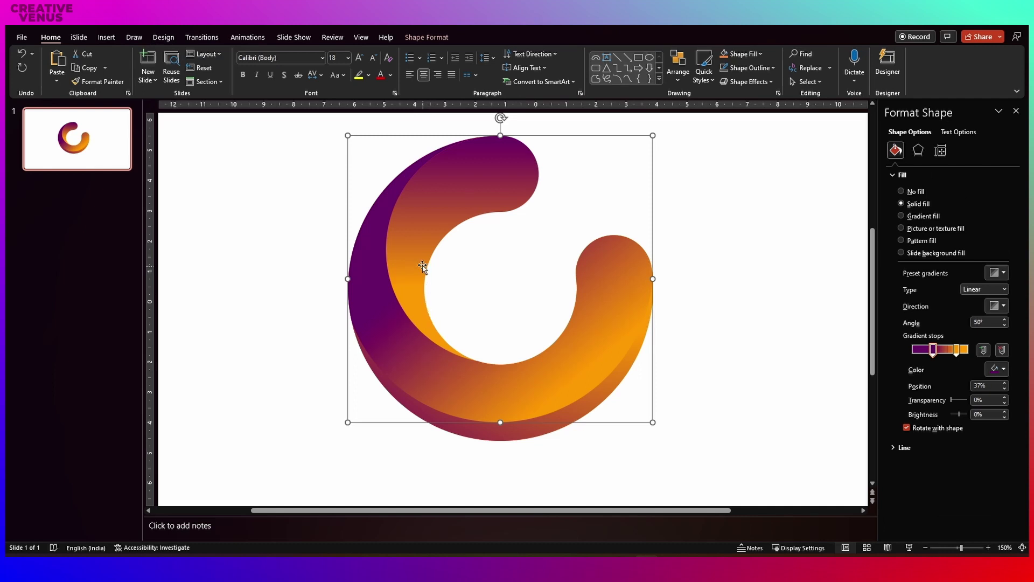
left_click(419, 233)
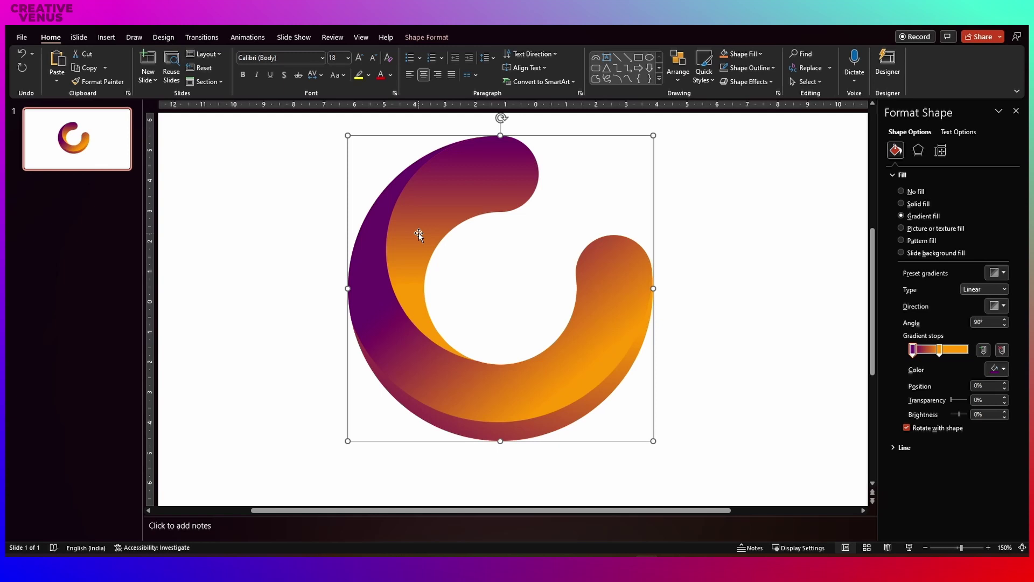
left_click(424, 362)
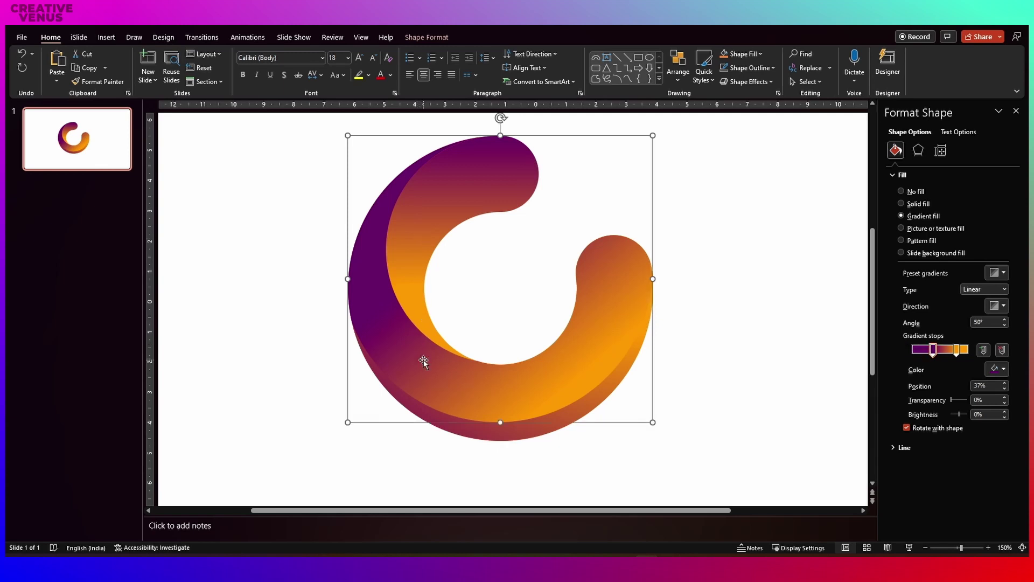
Copy the ring and subtract a circle drawn over it to leave a crescent
key("ctrl+c")
key("ctrl+v")
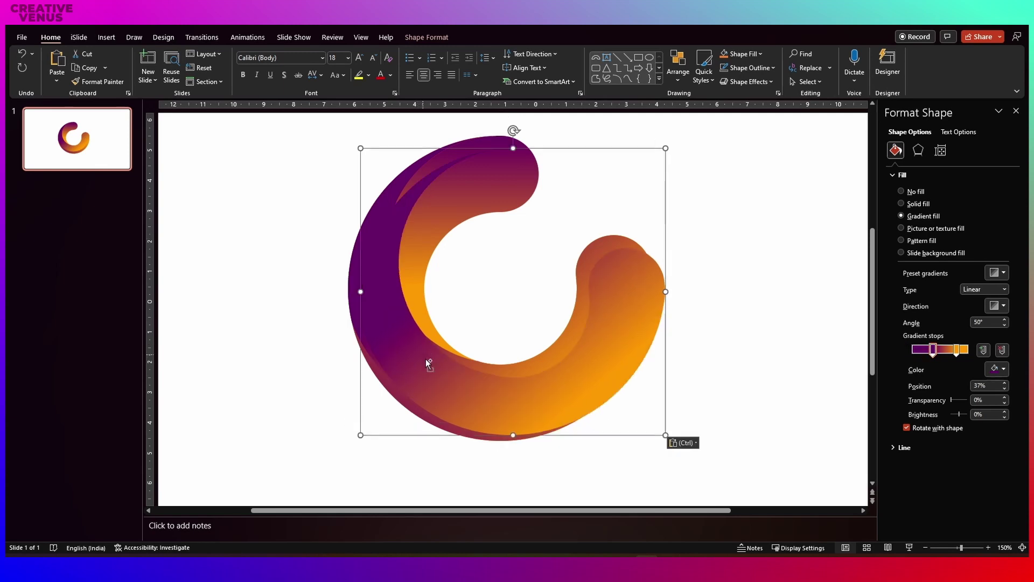
left_click_drag(427, 362, 597, 414)
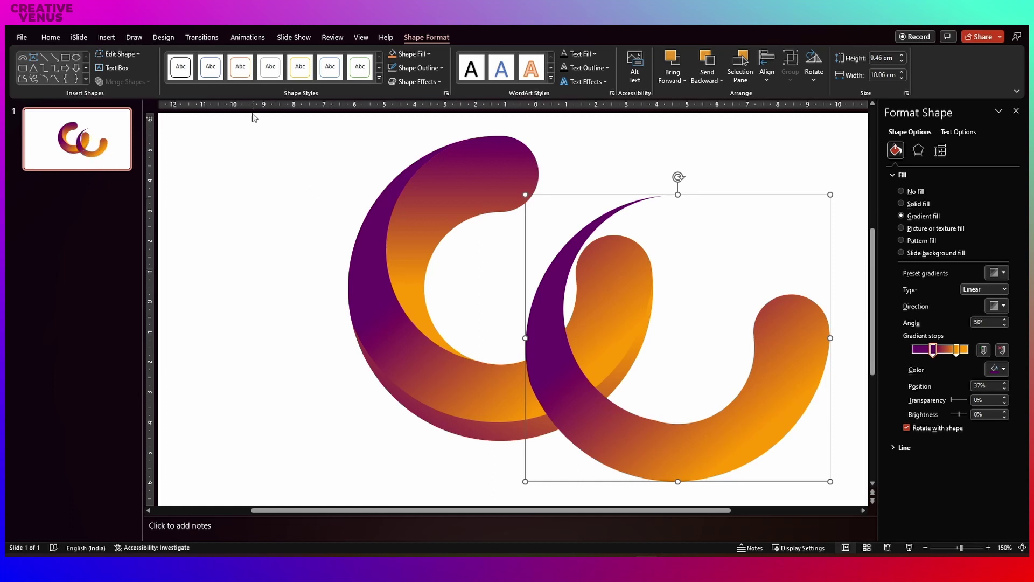
left_click(114, 39)
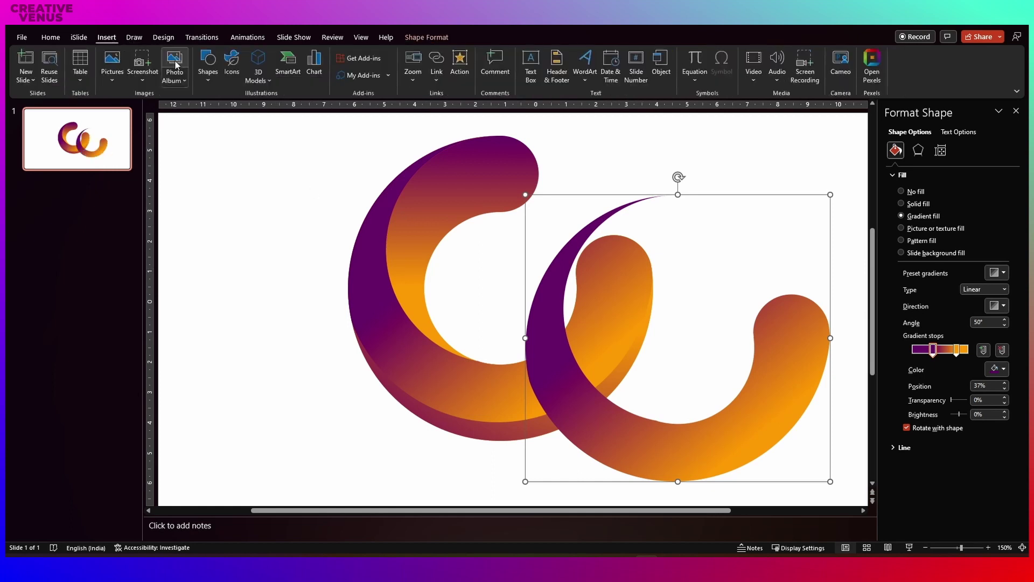
left_click(209, 67)
left_click(260, 109)
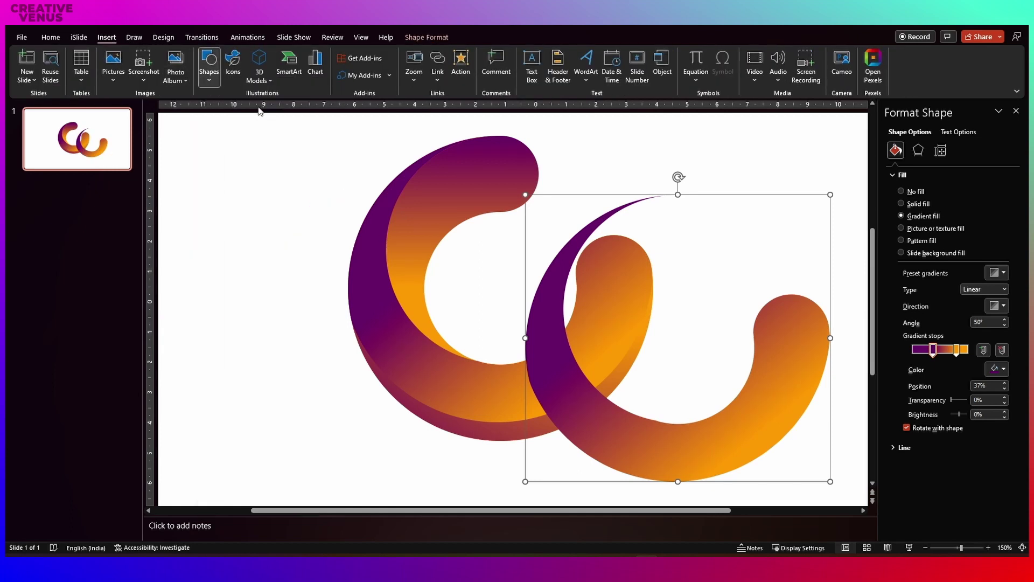
left_click_drag(524, 157, 838, 444)
left_click_drag(758, 382, 734, 355)
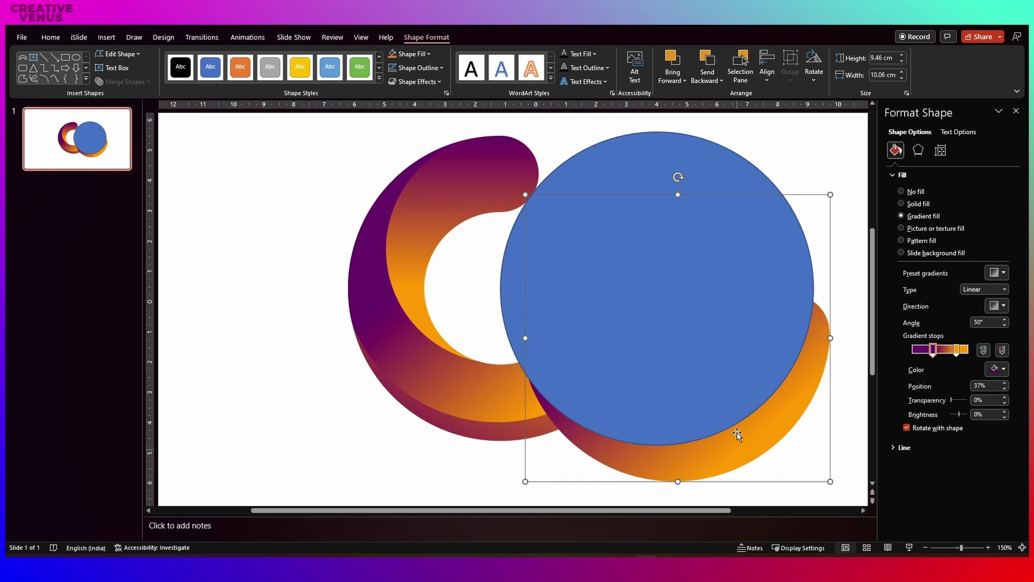
left_click(709, 334, "shift")
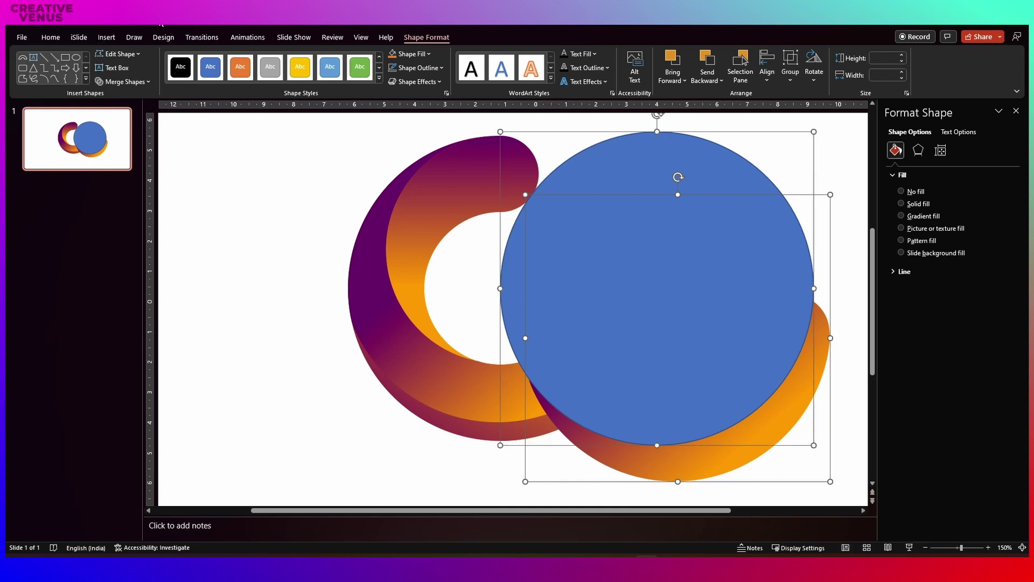
left_click(123, 81)
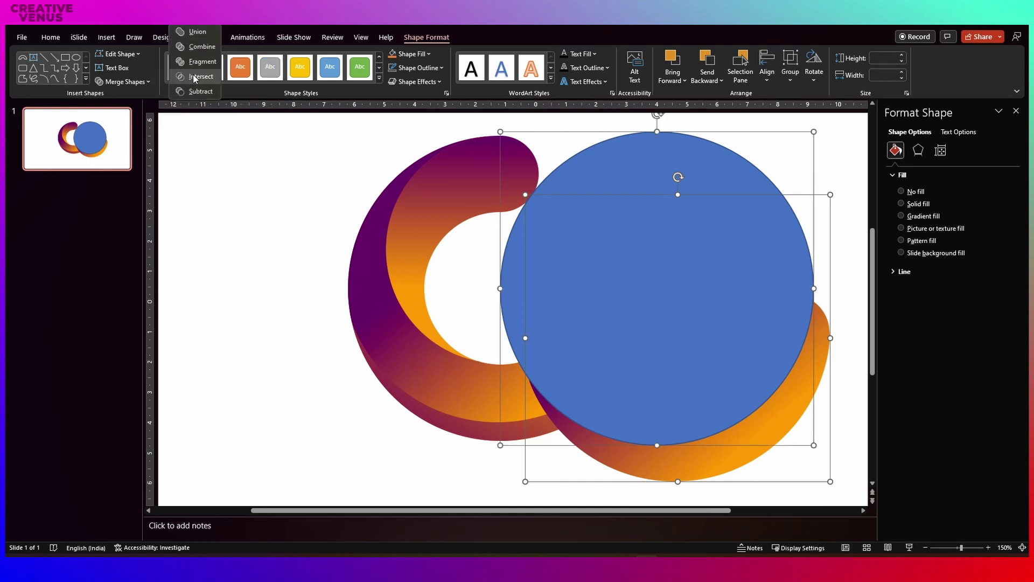
left_click(195, 88)
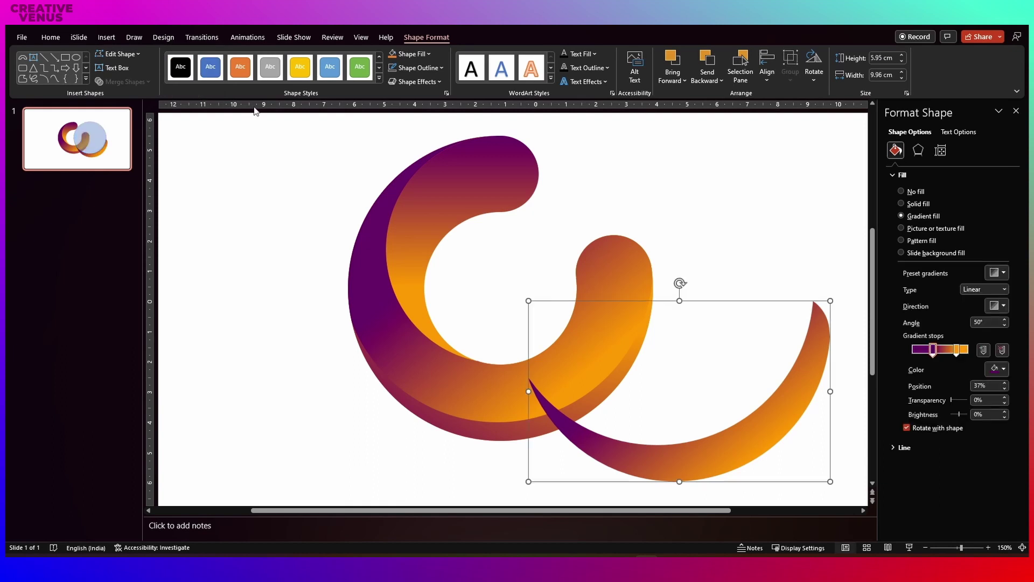
Fill the crescent solid white, place it under the swirl's lower edge, and set 78% transparency
left_click(932, 207)
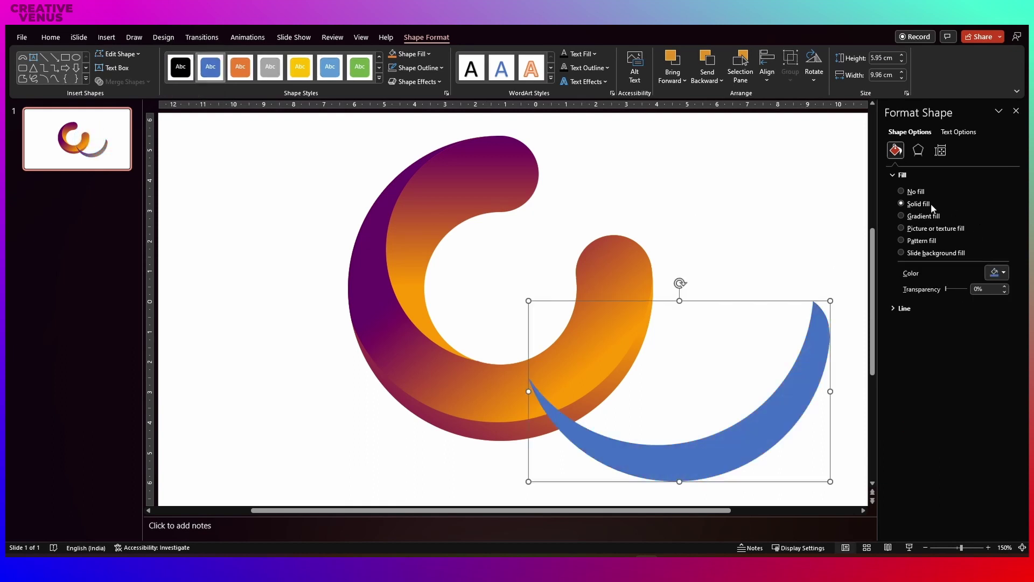
left_click(993, 274)
left_click(941, 301)
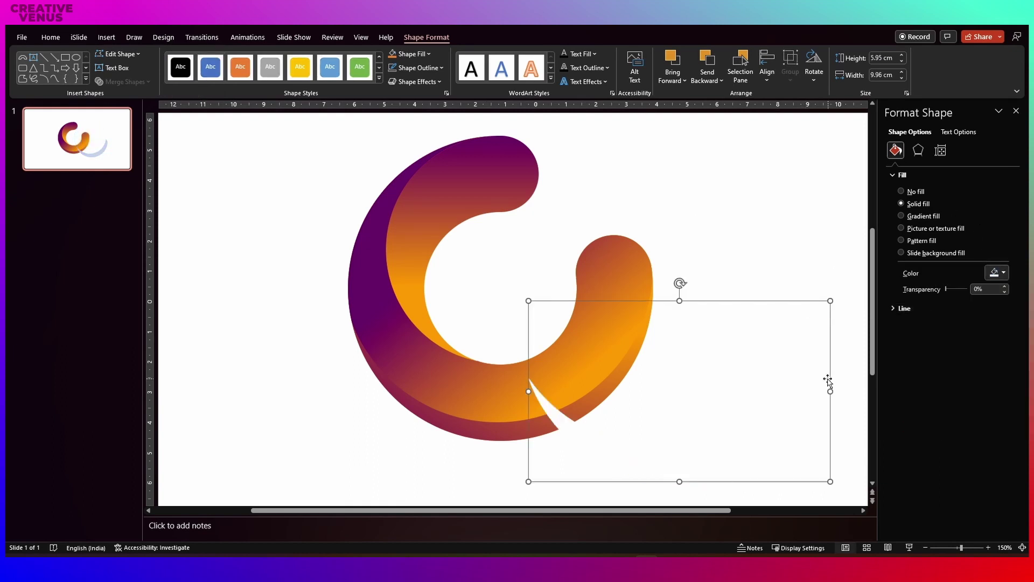
left_click_drag(789, 404, 613, 347)
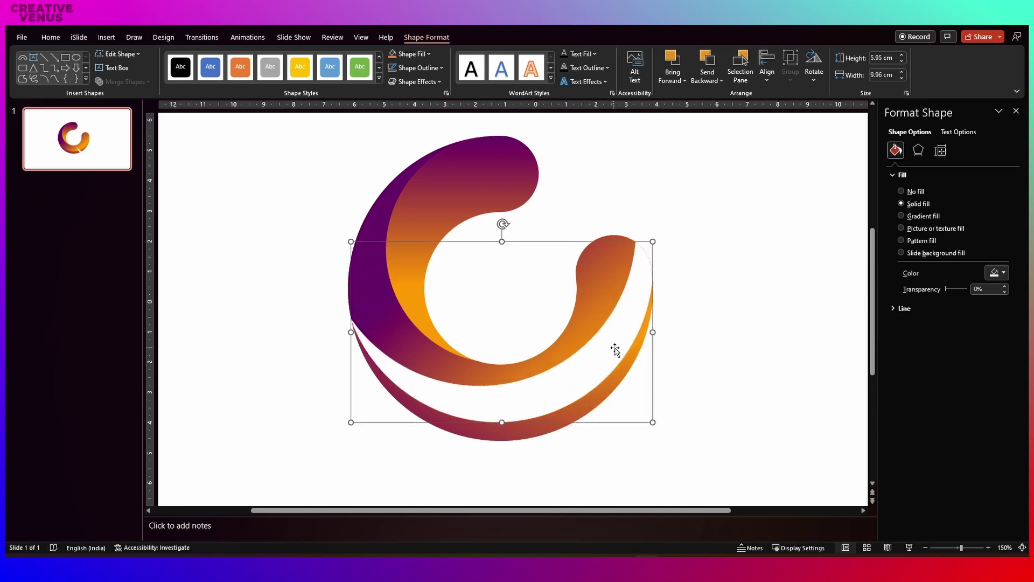
left_click(916, 311)
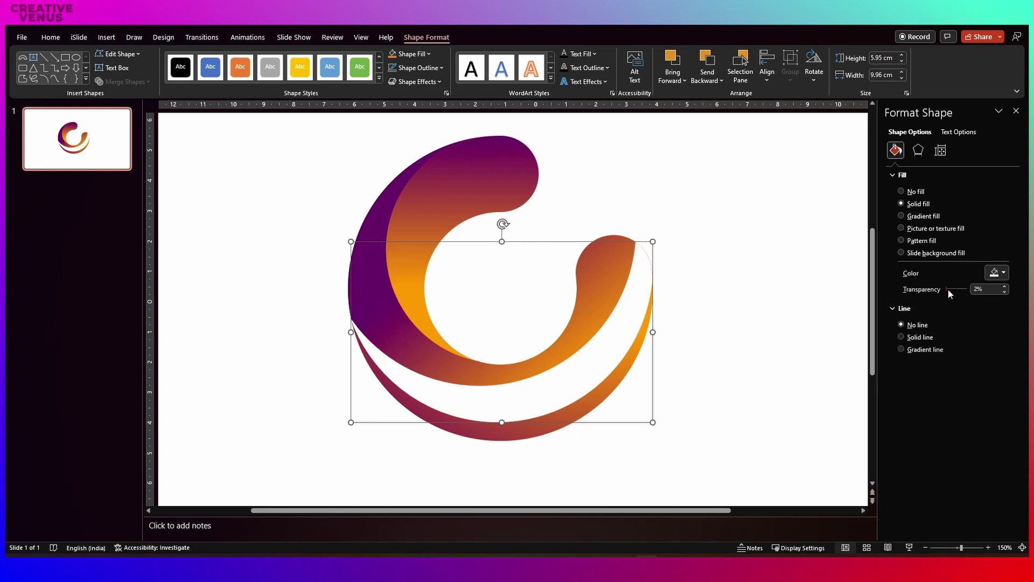
left_click_drag(948, 289, 962, 290)
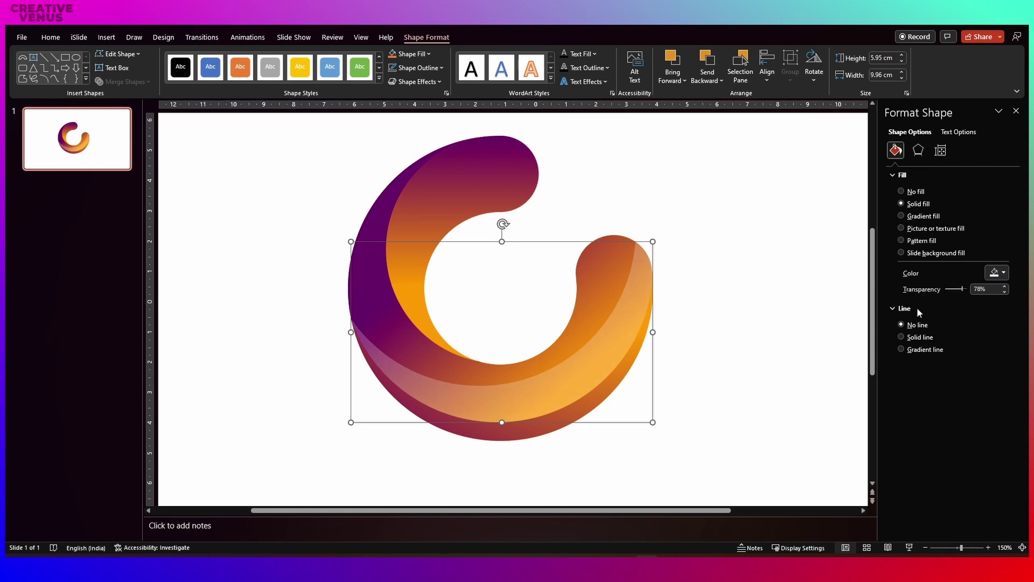
left_click(843, 396)
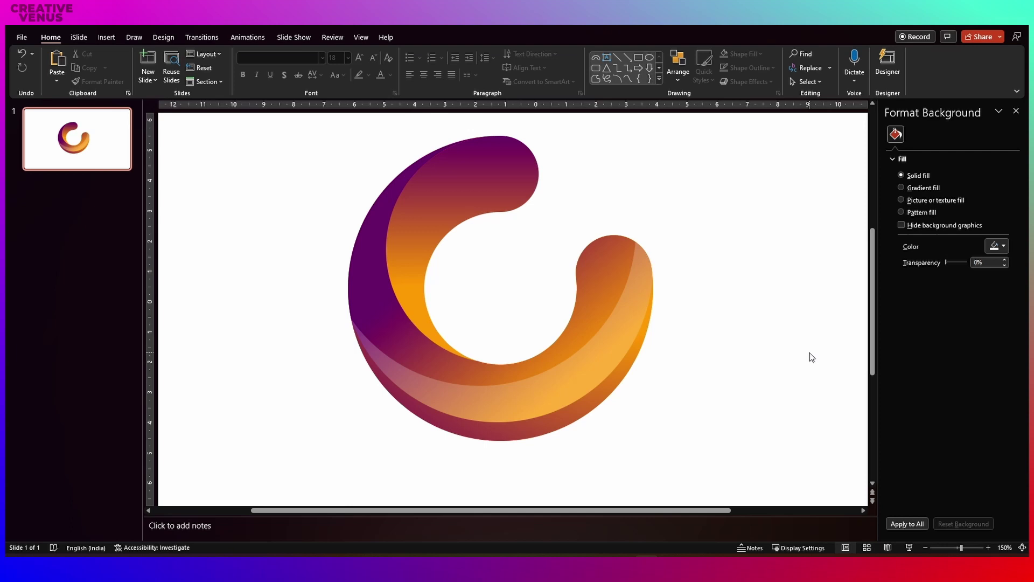
Duplicate the swirl logo shape and draw a circle over the copy
left_click(502, 191)
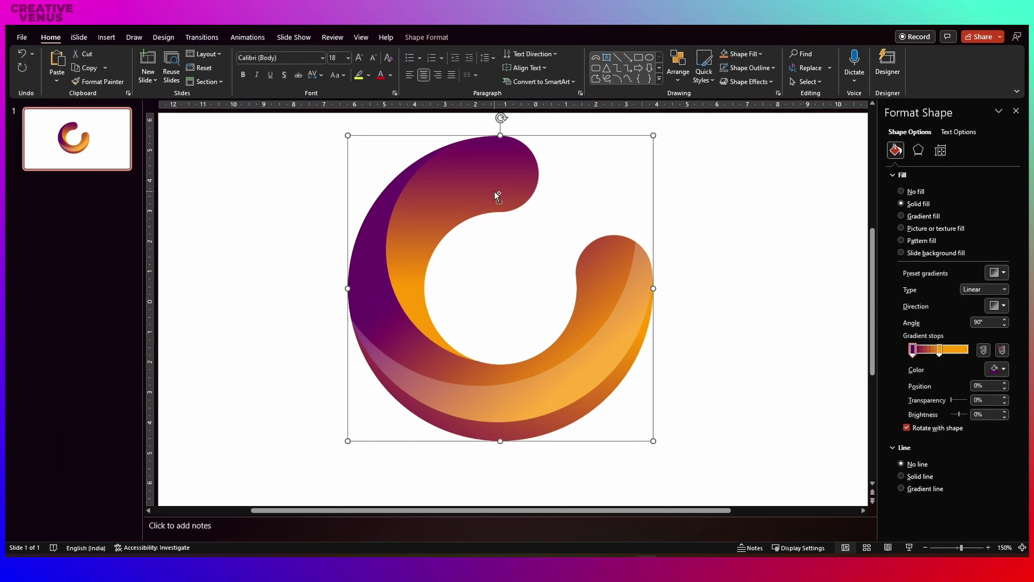
key("ctrl+d")
left_click_drag(493, 192, 646, 233)
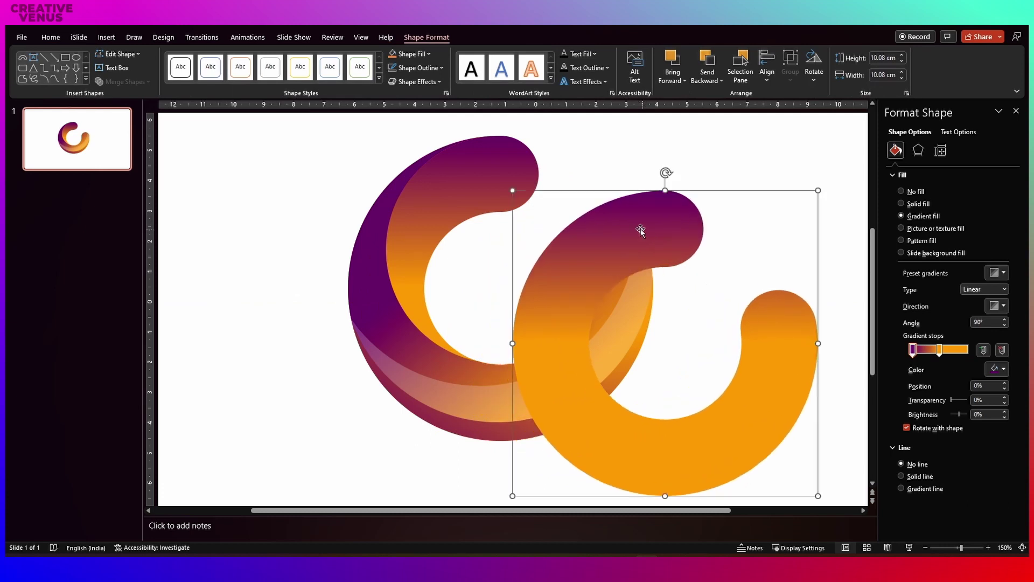
left_click(115, 41)
left_click(209, 65)
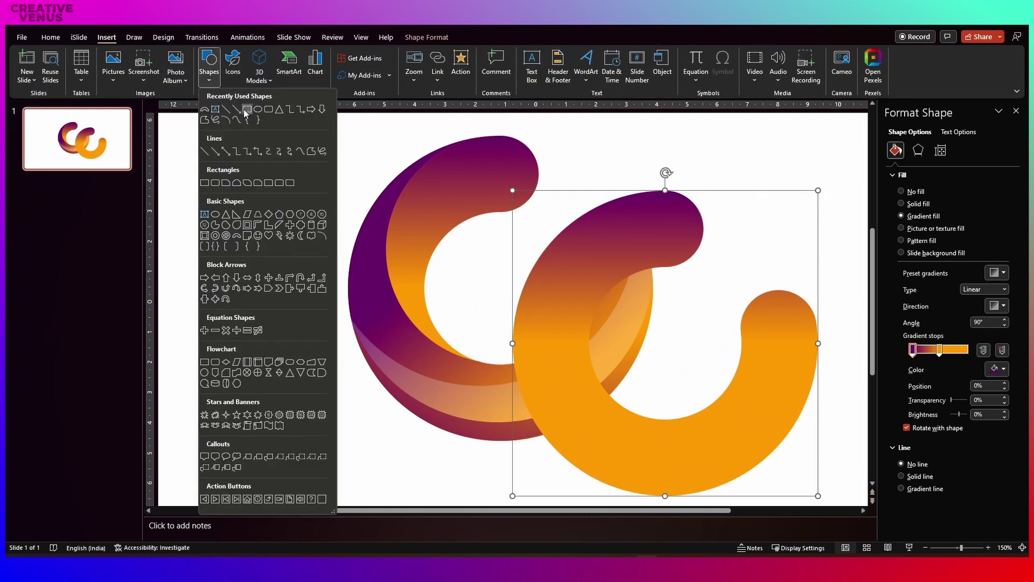
left_click(247, 111)
left_click_drag(520, 251, 822, 493)
mouse_move(693, 387)
left_mouse_down()
mouse_move(707, 362)
mouse_move(691, 367)
left_mouse_up()
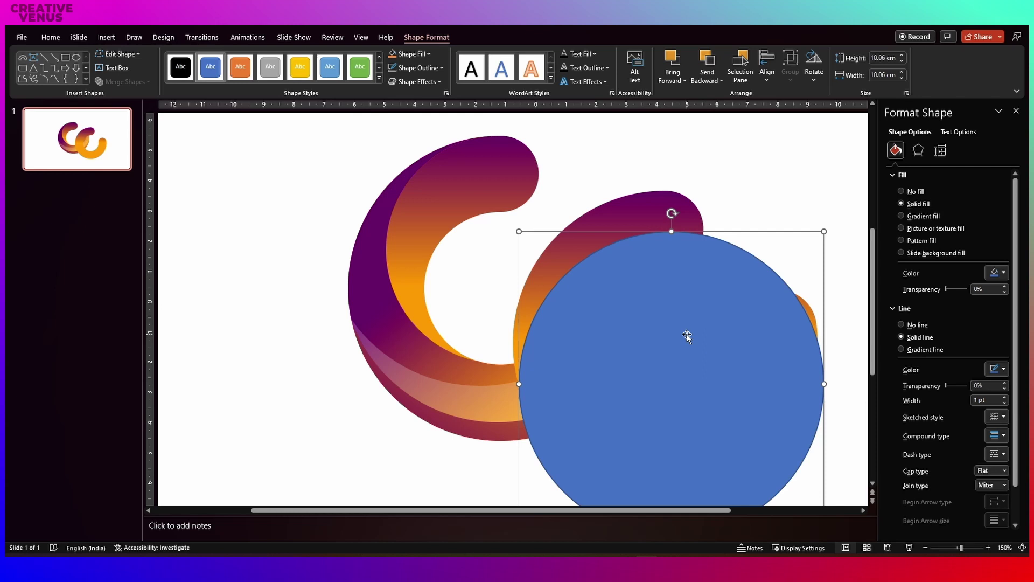
Enlarge the blue circle slightly and subtract it from the copied swirl
left_click(639, 213, "shift")
left_click(831, 373)
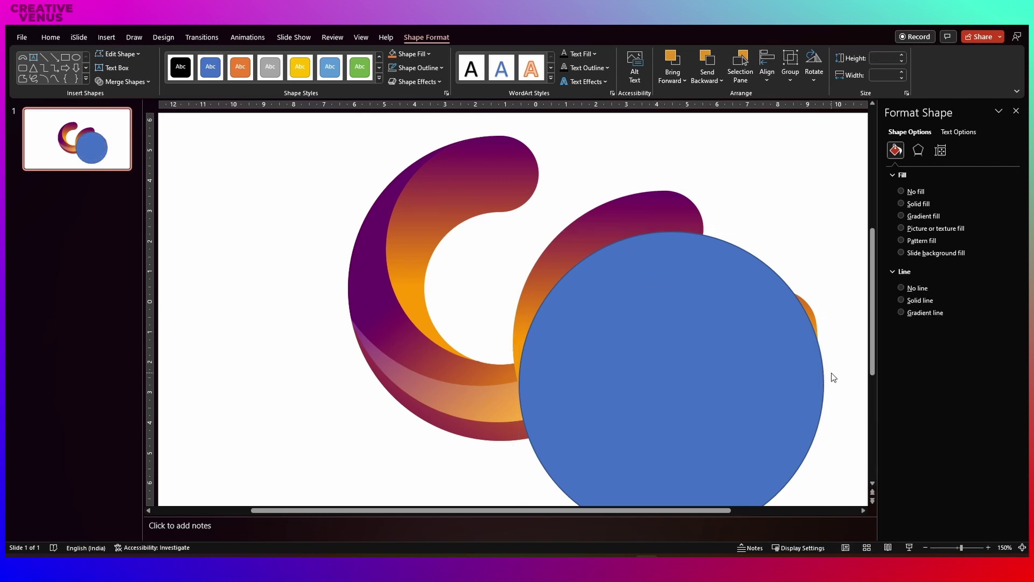
left_click(819, 312)
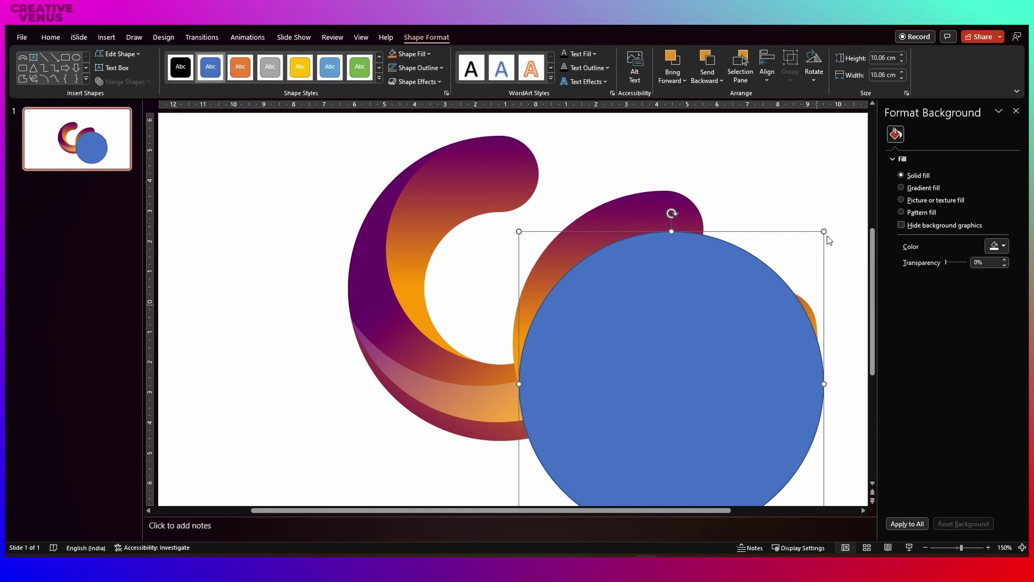
left_click_drag(824, 231, 836, 229)
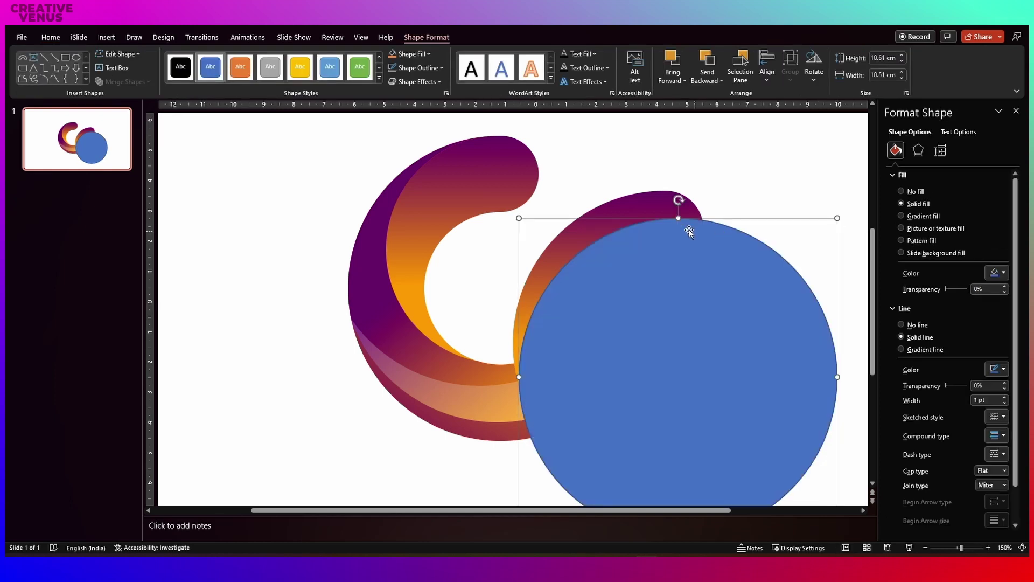
left_click(658, 210)
left_click(670, 275, "shift")
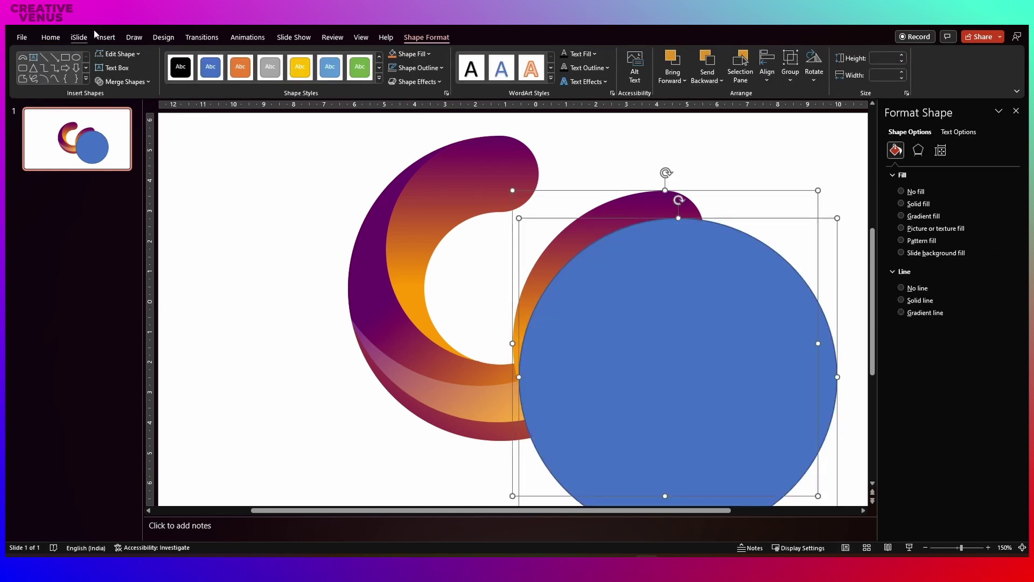
left_click(122, 82)
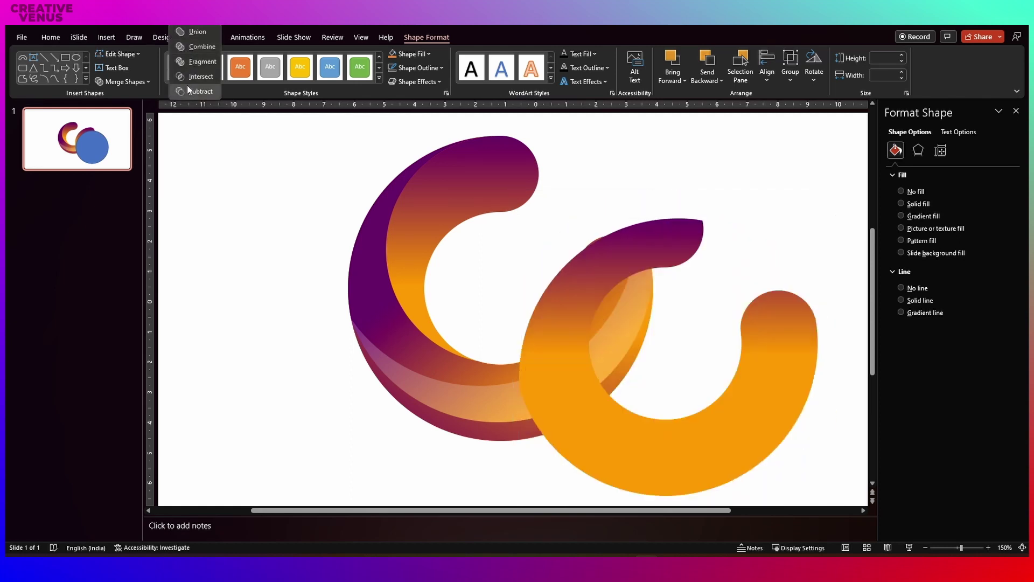
left_click(188, 92)
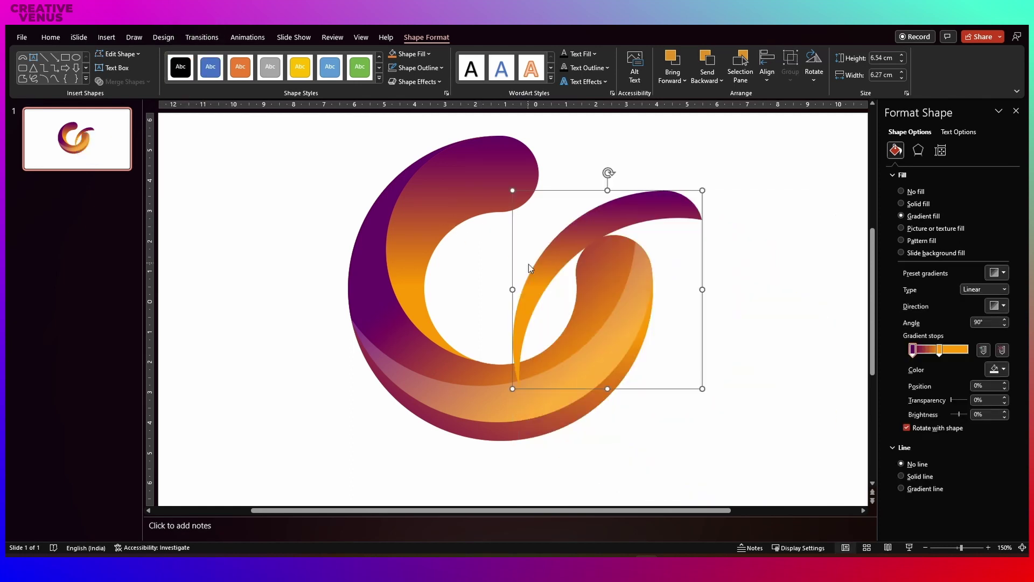
Fill the cut piece solid white and place it along the swirl's upper-left edge
left_click_drag(539, 276, 416, 234)
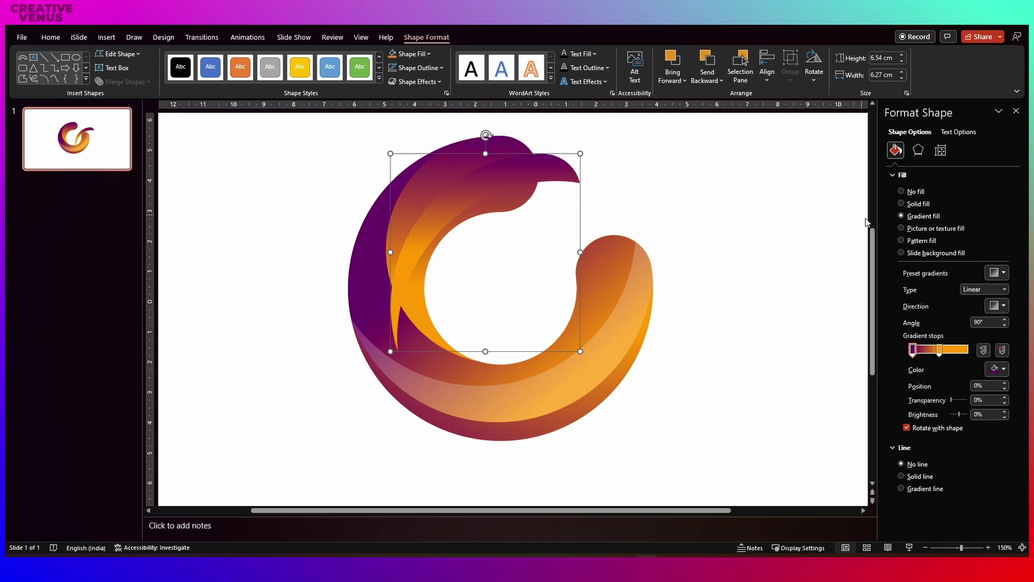
left_click(928, 204)
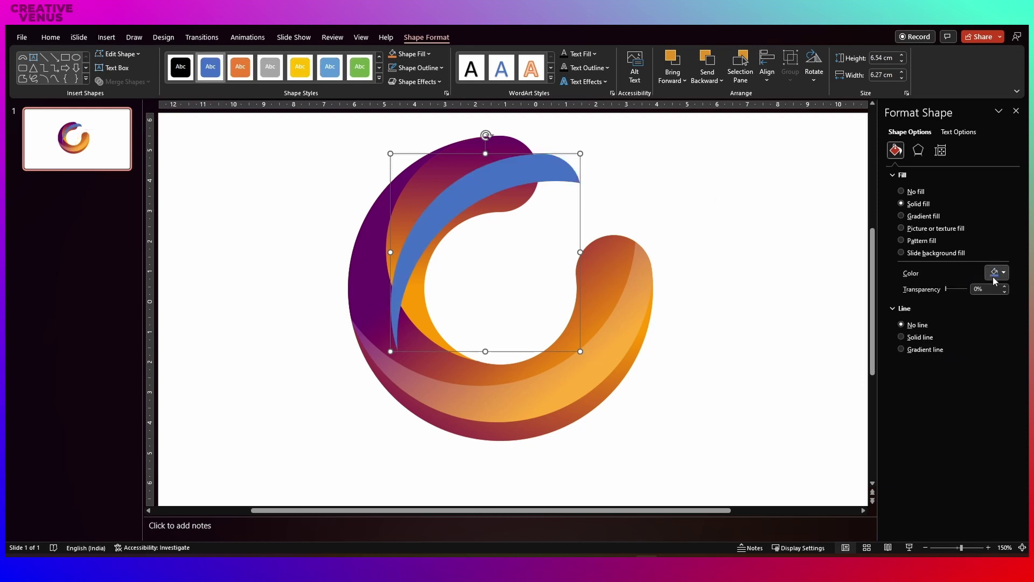
left_click(995, 273)
left_click(940, 301)
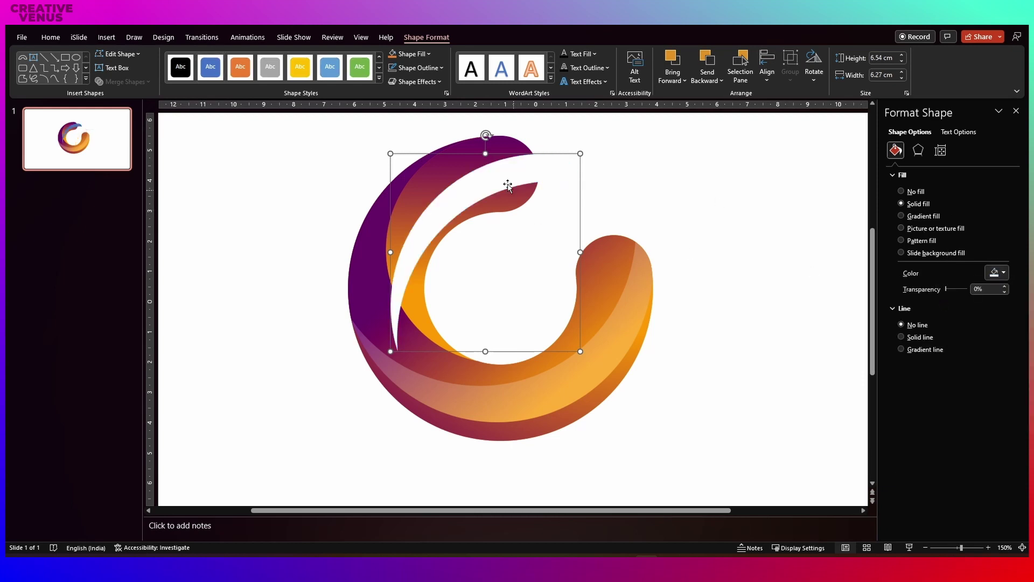
left_click_drag(492, 177, 450, 157)
Nudge the white piece into alignment and send the selected shapes to the back
key("ctrl+Up")
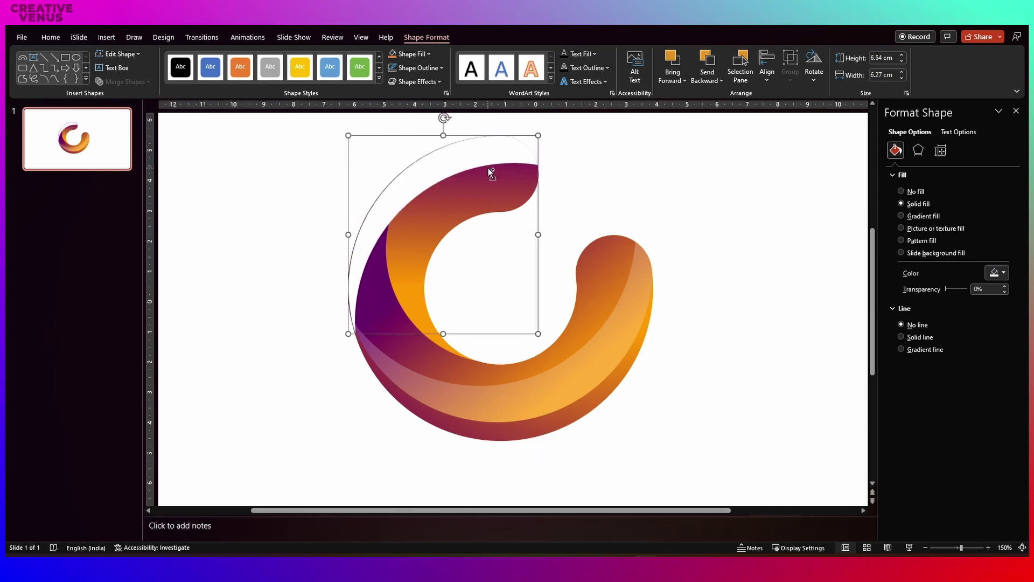
key("ctrl+Right")
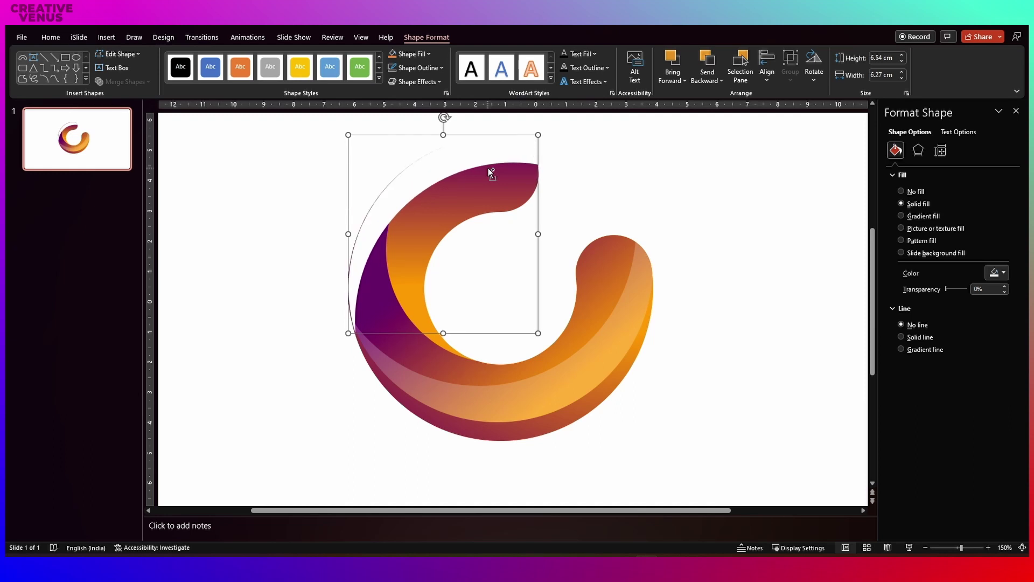
key("ctrl+Left")
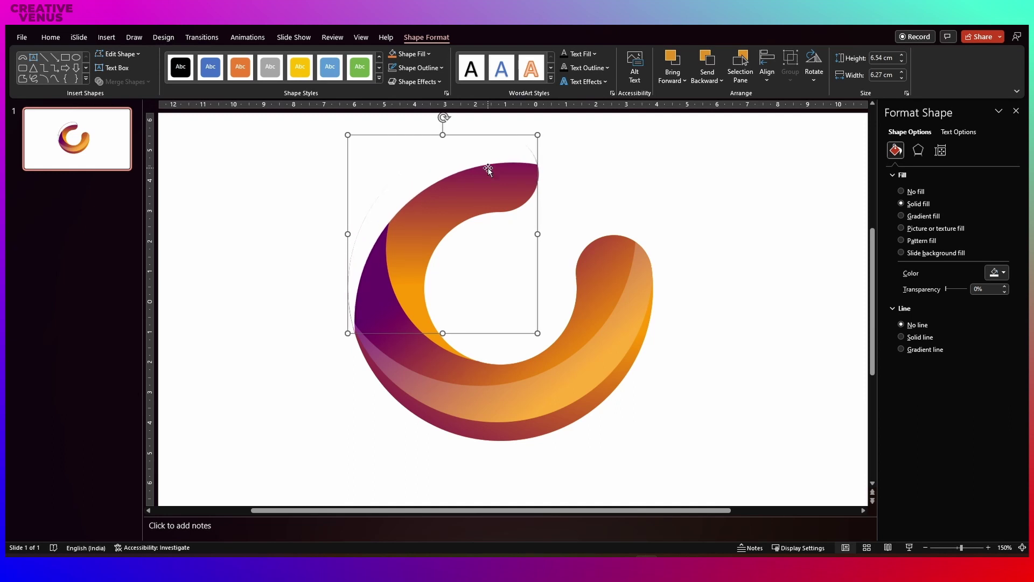
left_click(447, 198, "shift")
right_click(447, 198)
left_click(478, 319)
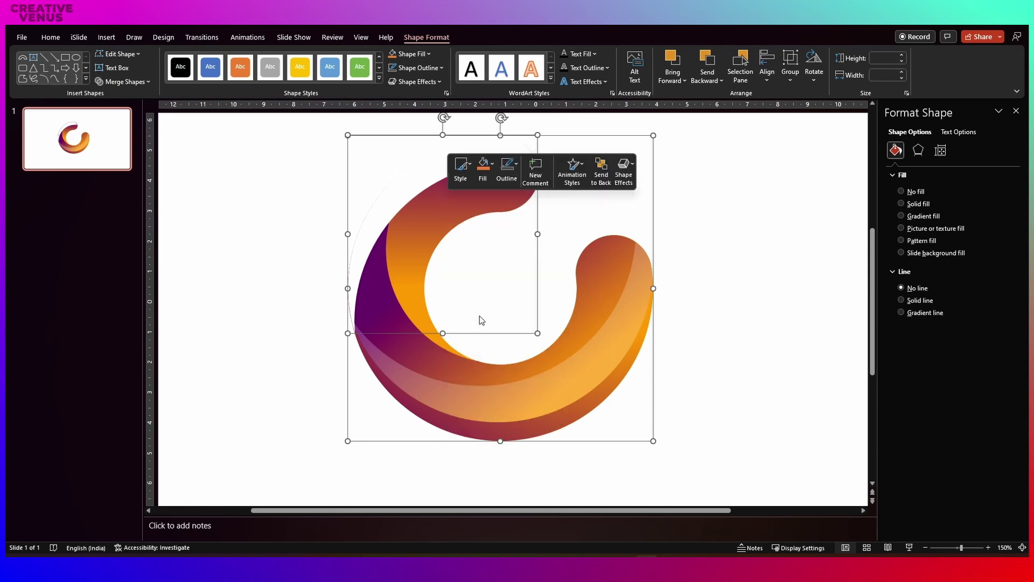
left_click(583, 188)
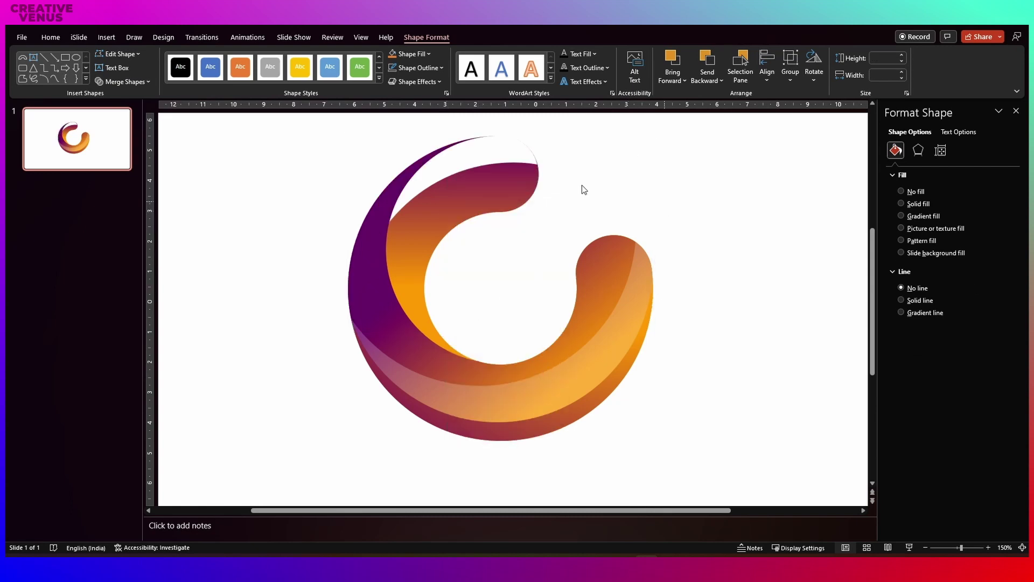
Give the white piece a light theme fill colour at 64% transparency
left_click(501, 152)
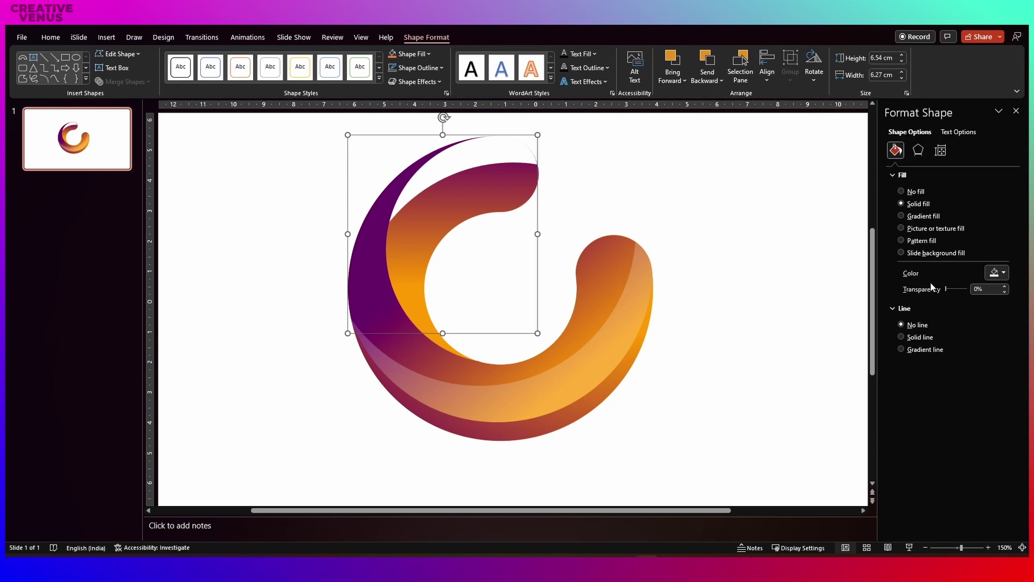
left_click_drag(946, 289, 960, 290)
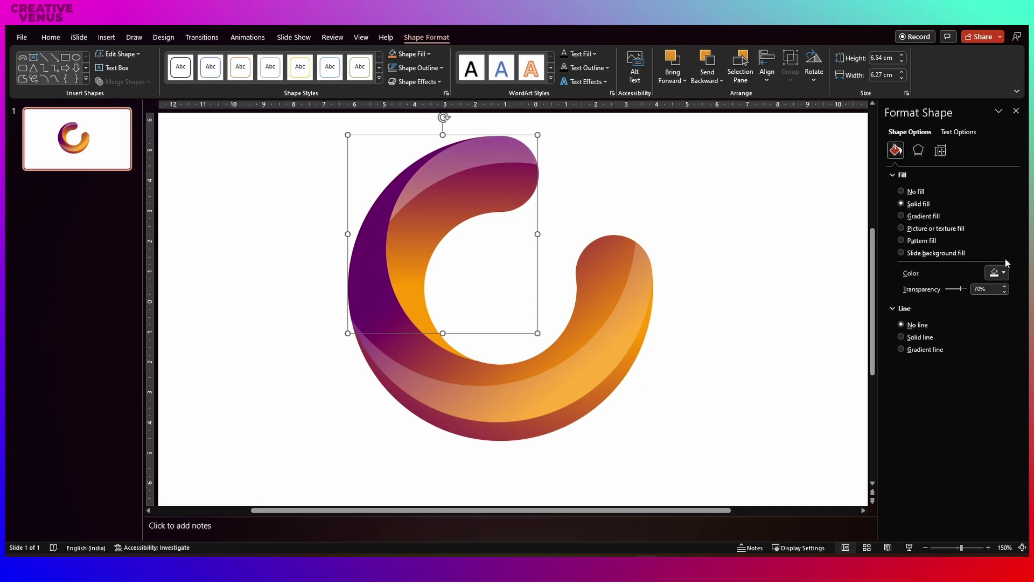
left_click(998, 273)
left_click(957, 300)
left_click_drag(961, 289, 967, 291)
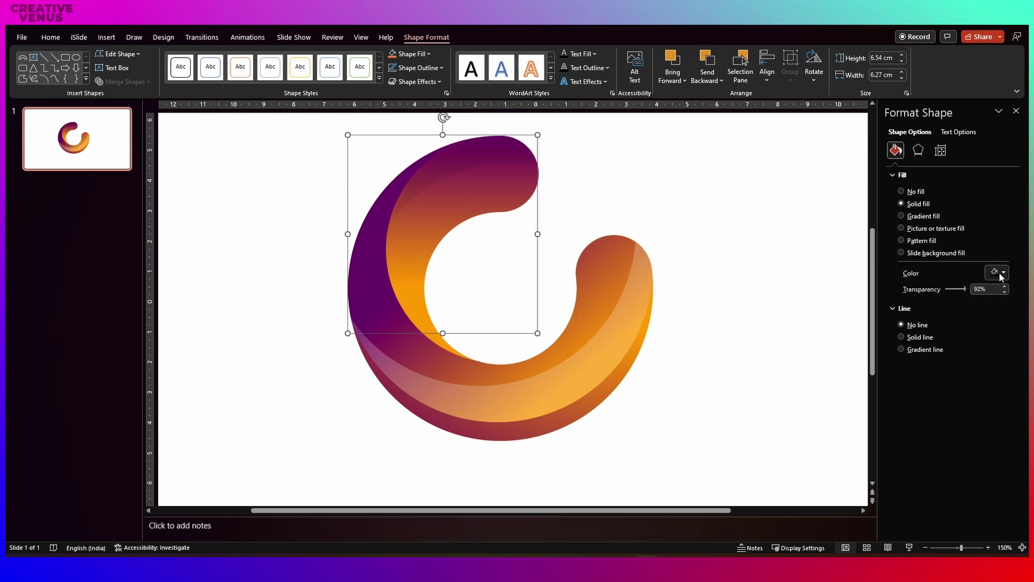
left_click(999, 273)
left_click(949, 301)
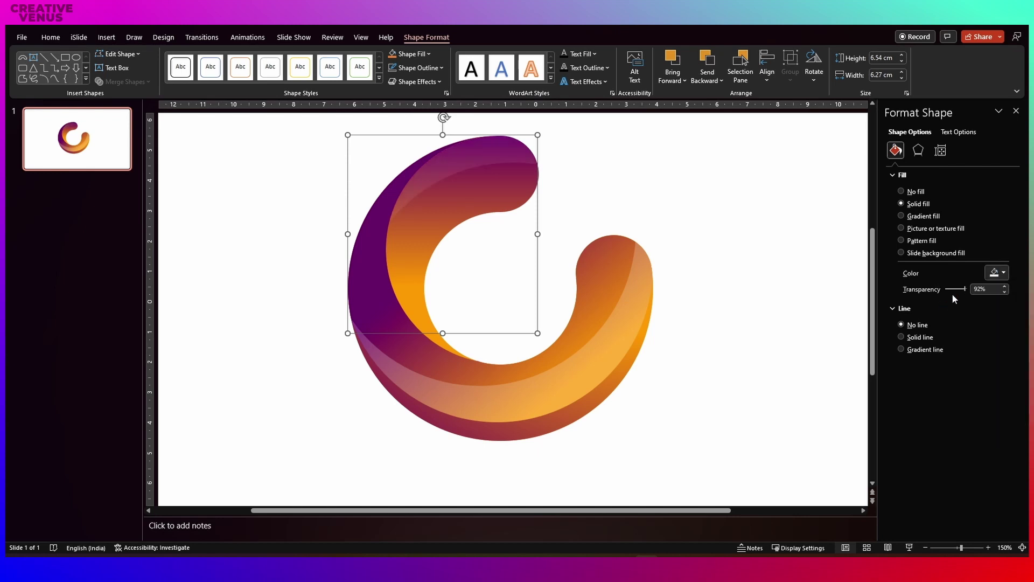
left_click_drag(966, 290, 957, 287)
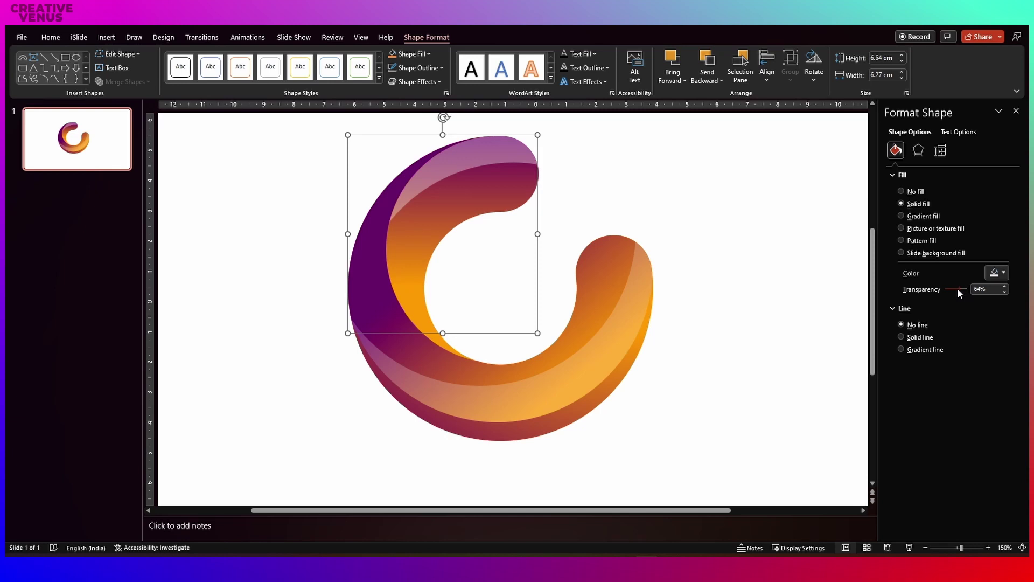
left_click(812, 347)
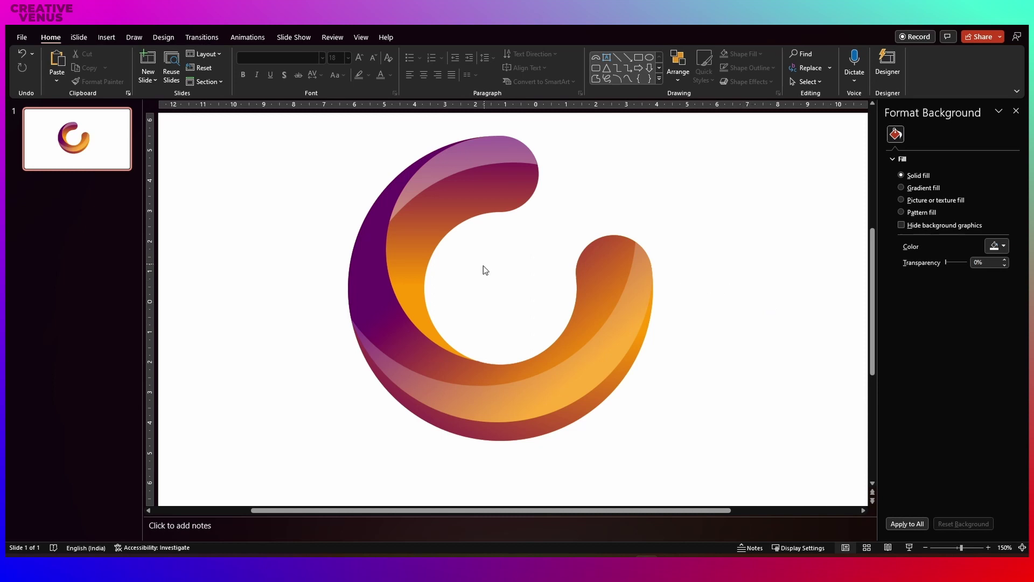
Switch the logo's lower swirl piece to a gradient fill with a white first stop
scroll(483, 266, "down", 5)
left_click_drag(623, 444, 286, 147)
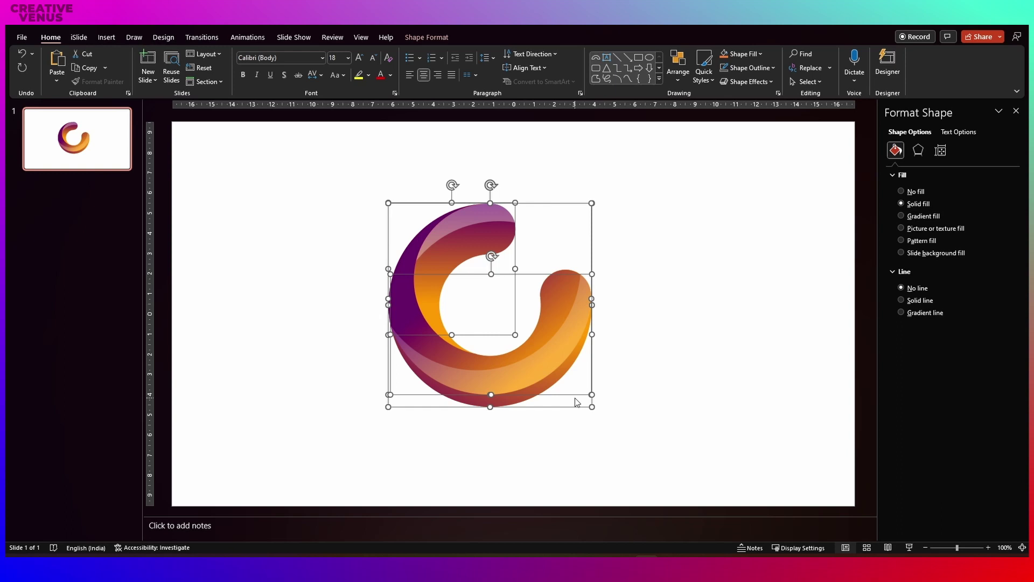
left_click(660, 388)
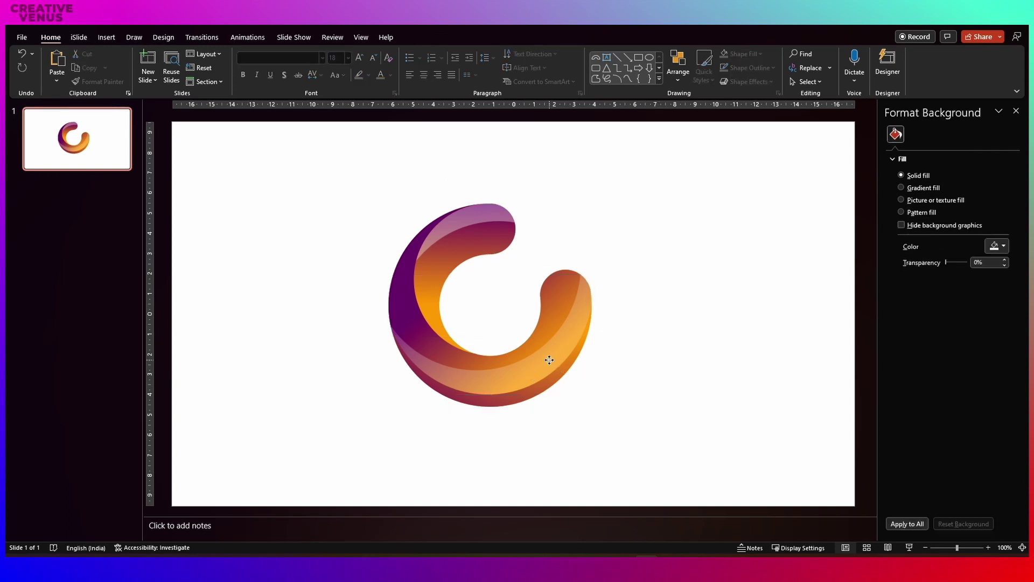
left_click(547, 359)
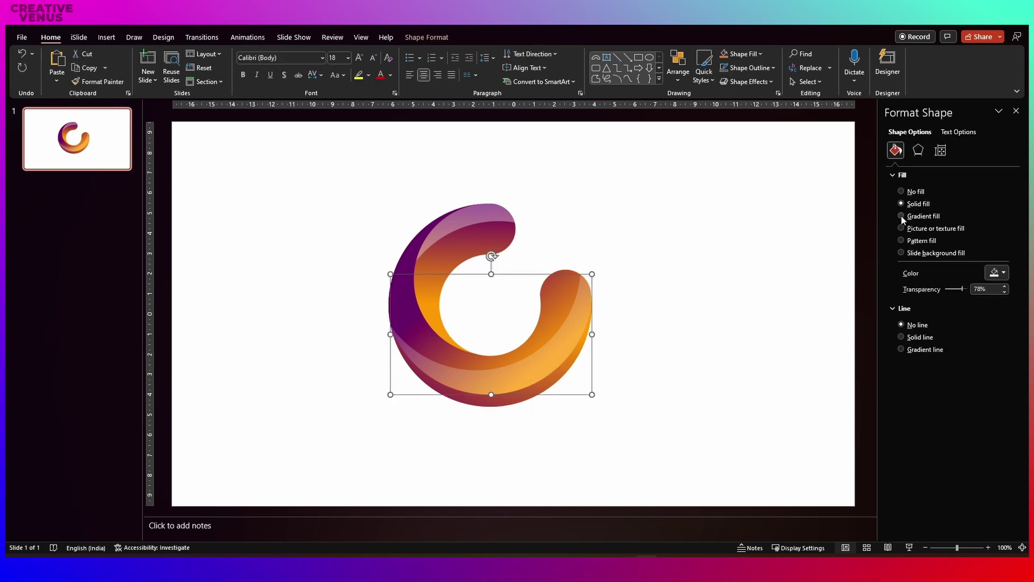
left_click(901, 216)
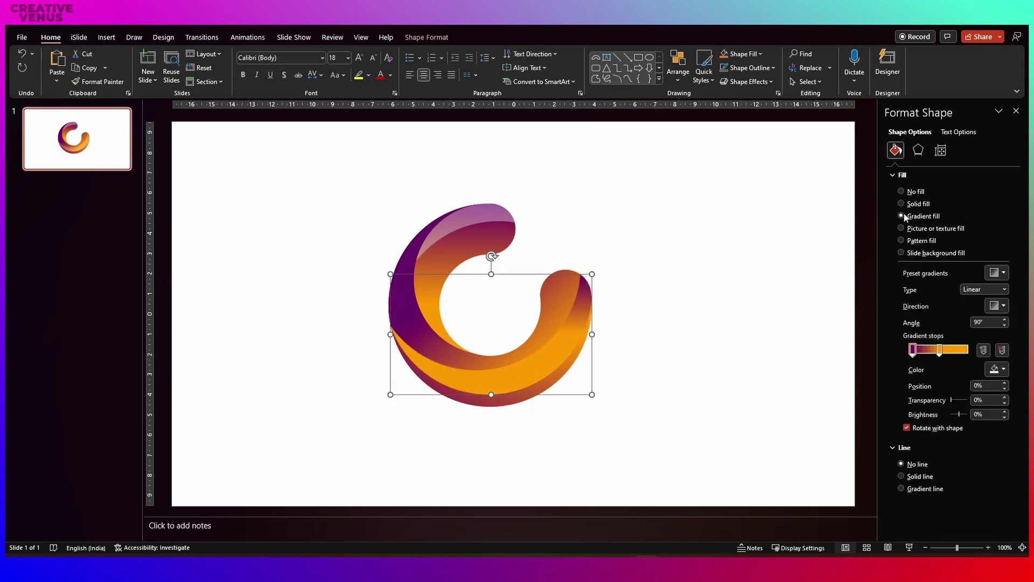
left_click(997, 369)
left_click(940, 398)
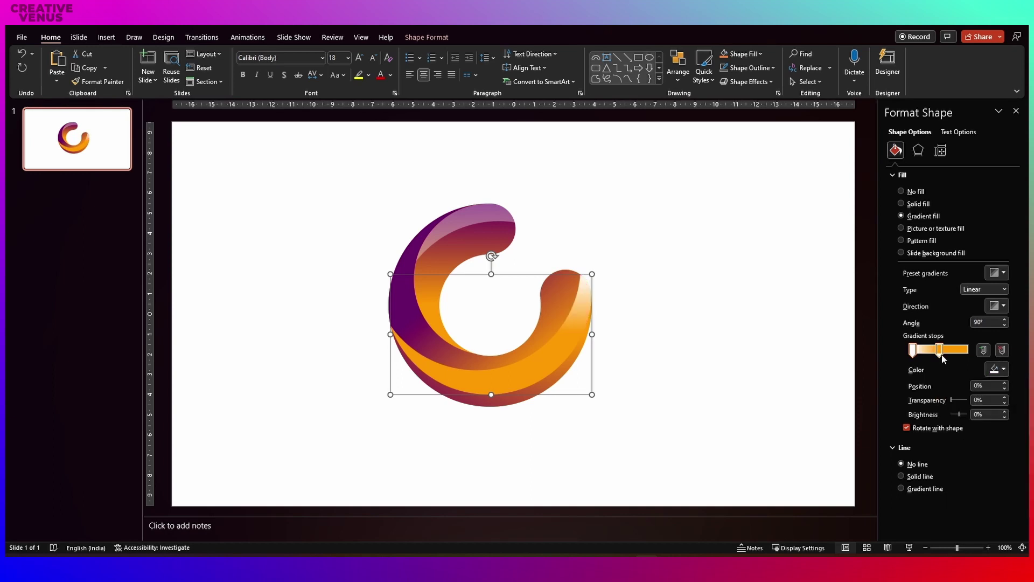
Make the middle gradient stop white at 49% with 91% transparency
left_click(939, 350)
left_click(996, 369)
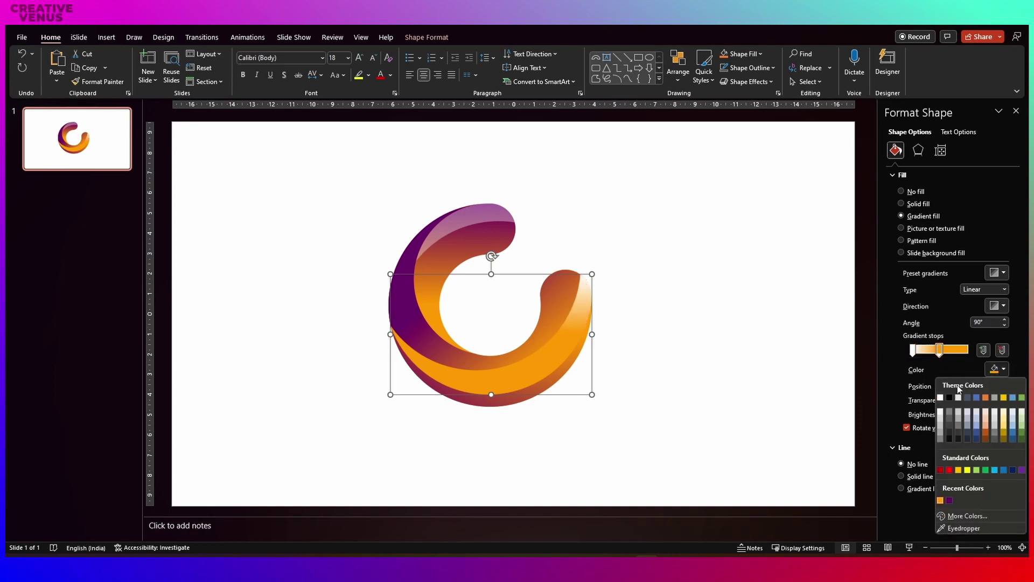
left_click(940, 398)
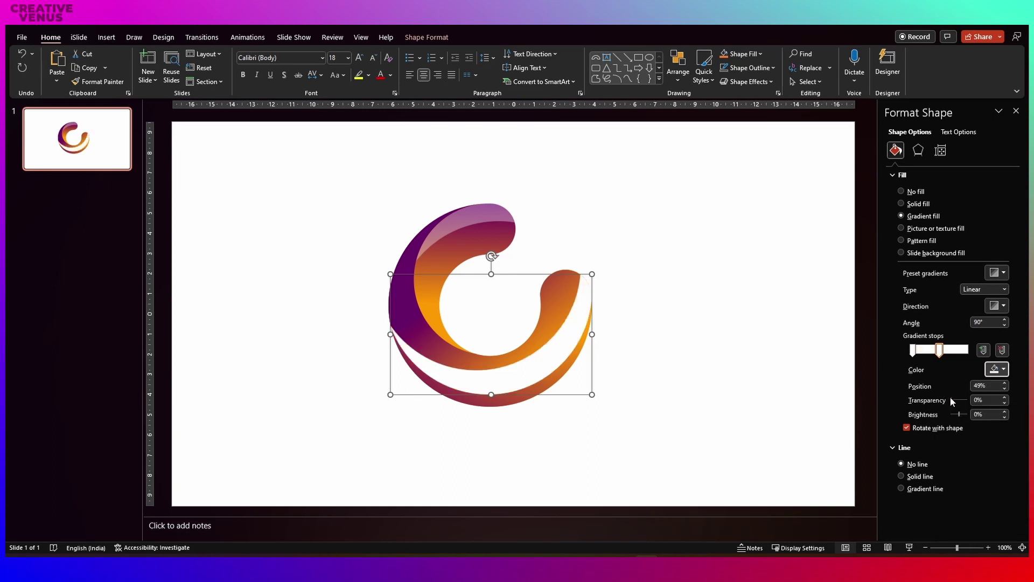
left_click_drag(951, 399, 967, 401)
left_click(912, 355)
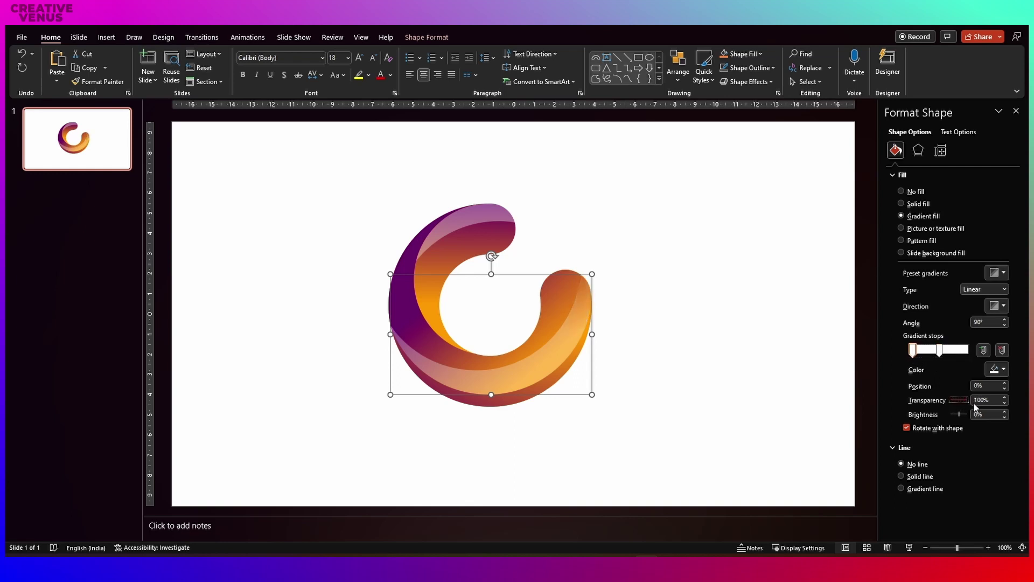
left_click(940, 355)
left_click_drag(958, 398, 965, 399)
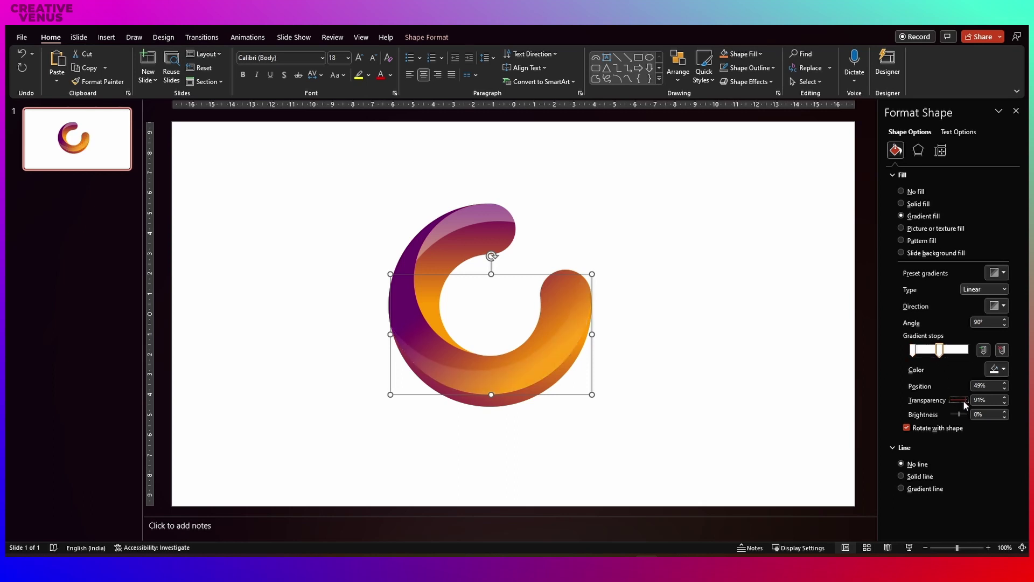
left_click(767, 404)
Raise the top-left highlight piece's transparency to 72%
left_click(477, 218)
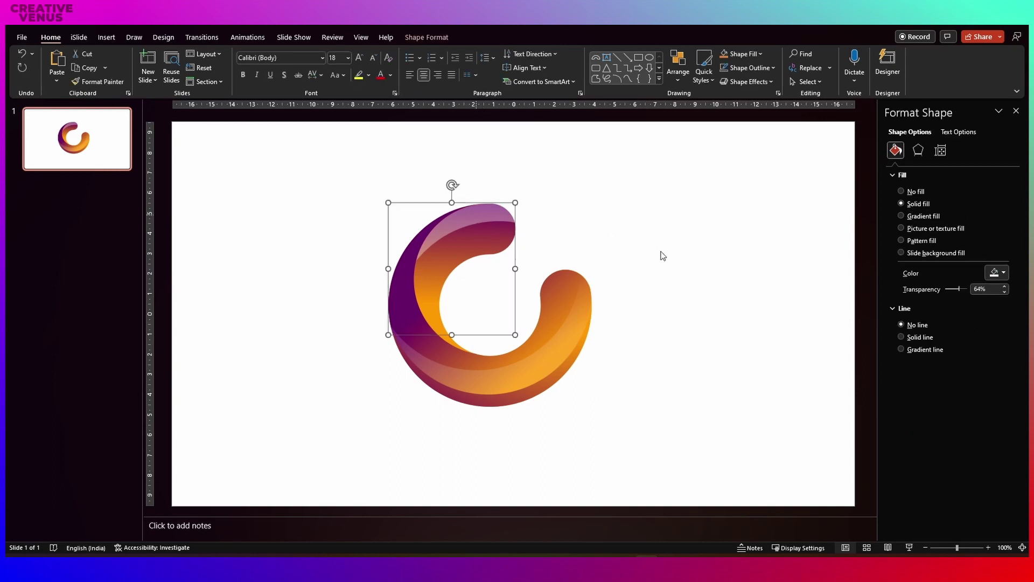
left_click_drag(958, 290, 961, 290)
left_click(654, 383)
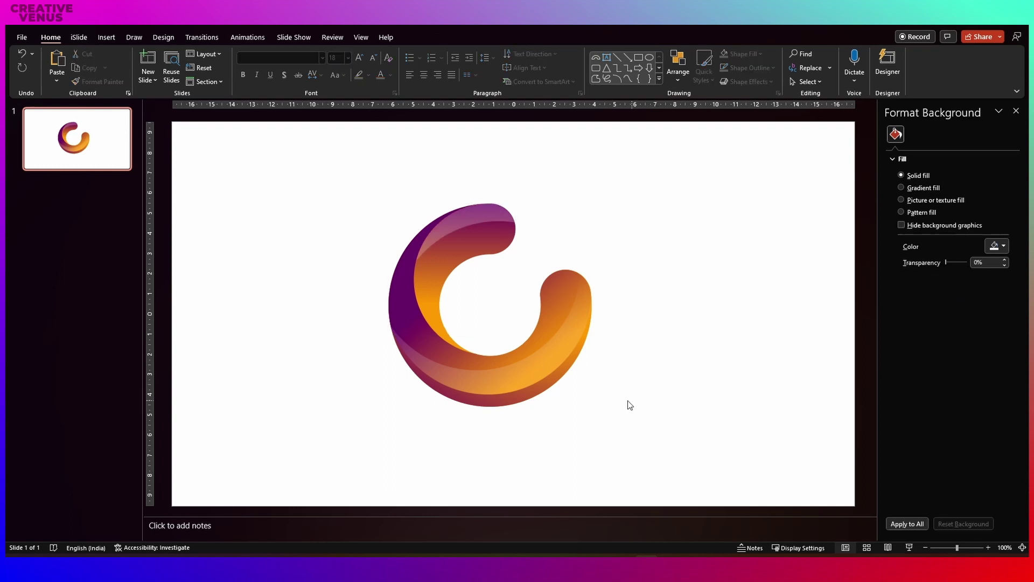
Move the main swirl's purple gradient stop to 86%
left_click(547, 390)
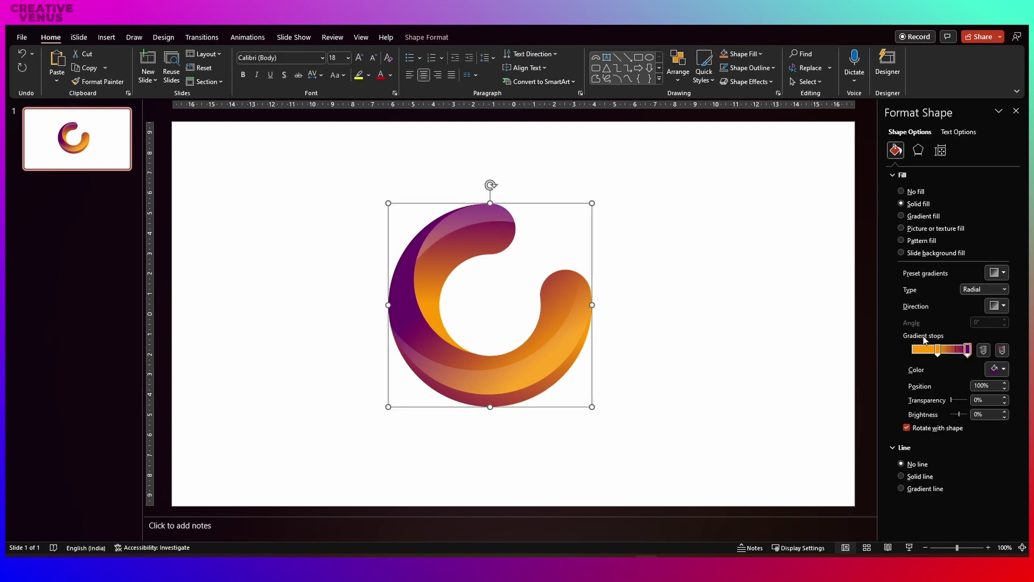
mouse_move(938, 350)
left_mouse_down()
mouse_move(964, 353)
mouse_move(912, 350)
mouse_move(964, 360)
mouse_move(967, 351)
mouse_move(925, 357)
mouse_move(960, 357)
left_mouse_up()
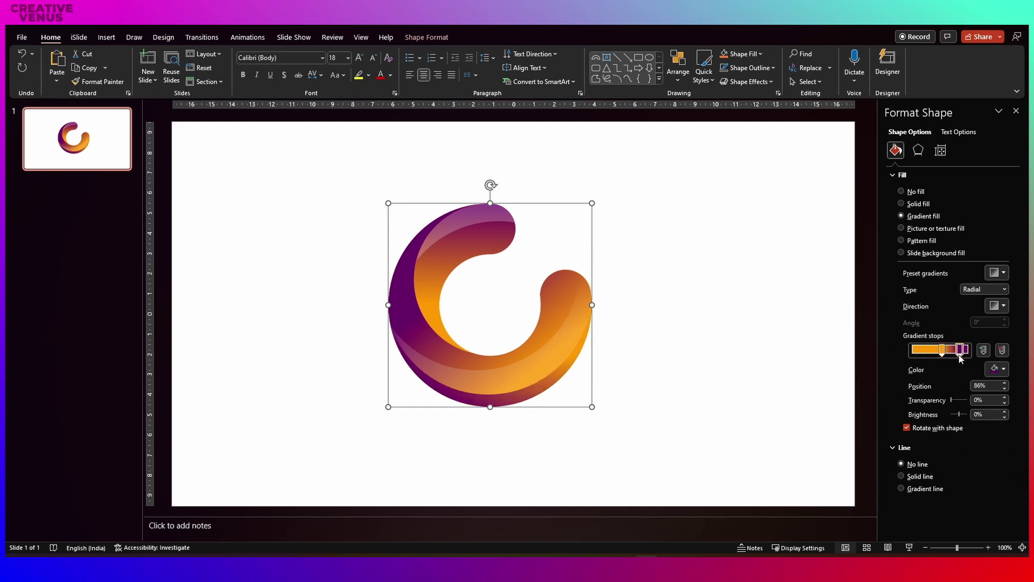
left_click(832, 404)
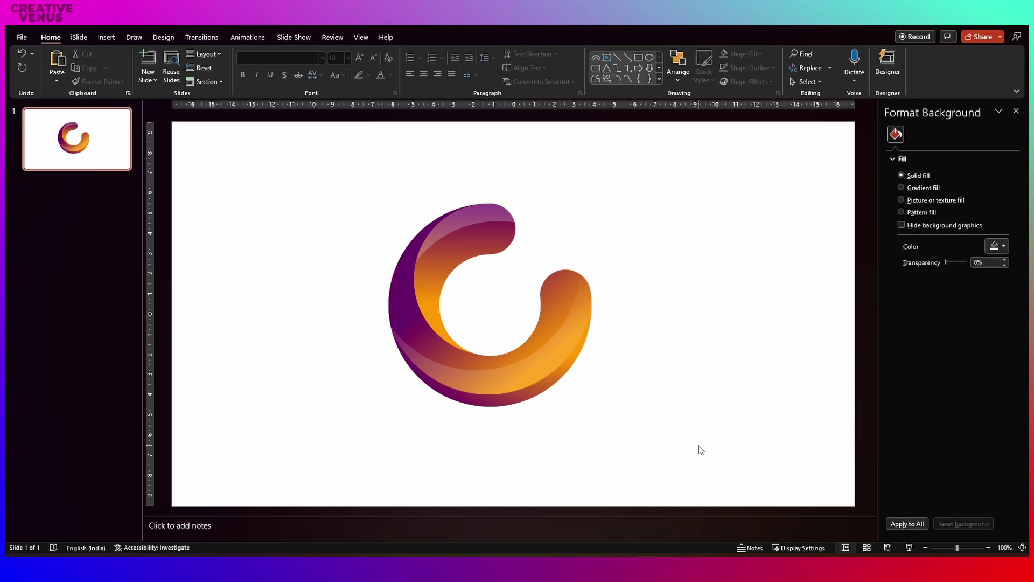
Group all the logo shapes and paste a copy of the logo as a picture
left_click_drag(701, 449, 274, 154)
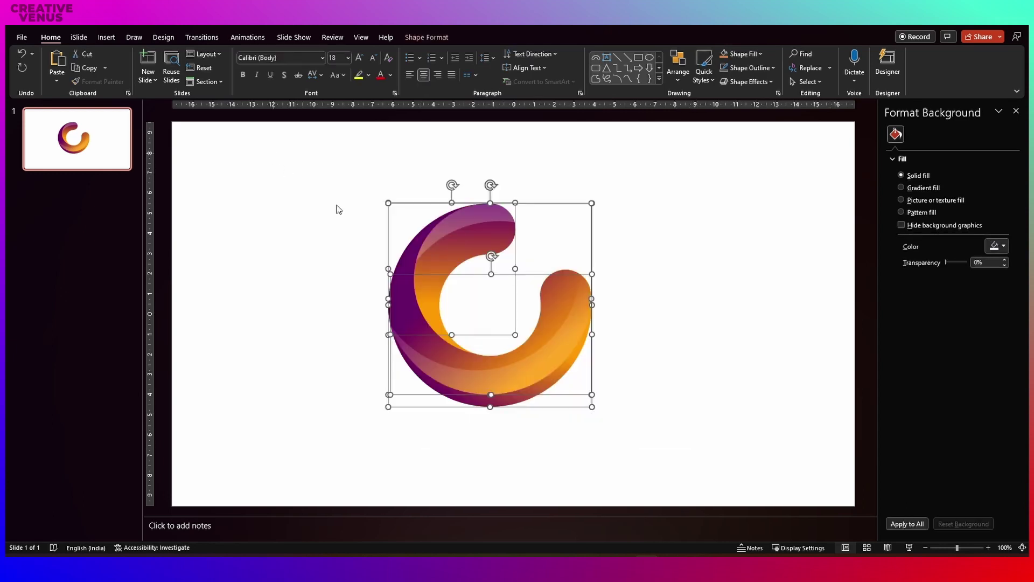
key("ctrl+g")
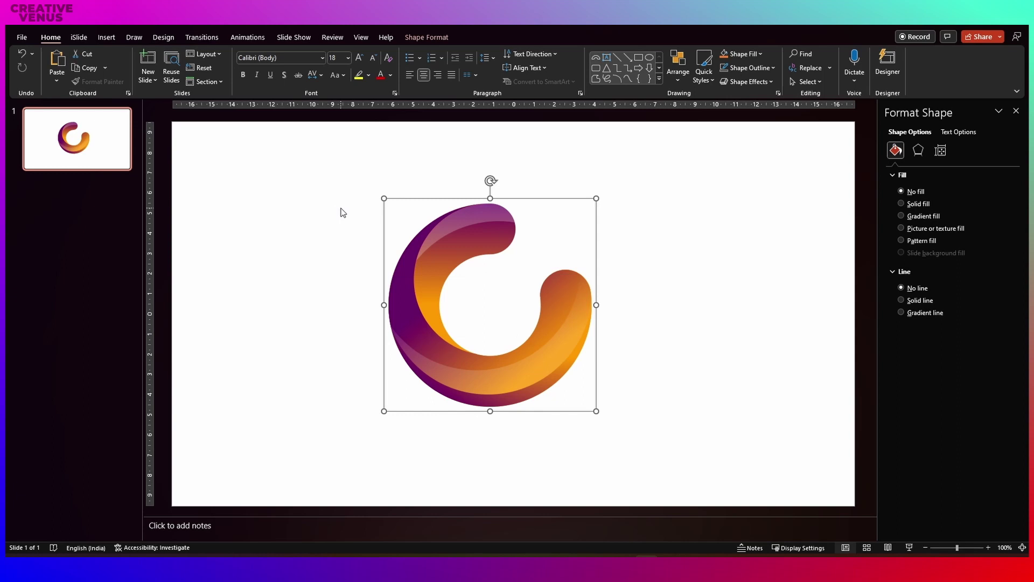
key("ctrl+v")
left_click_drag(462, 372, 571, 392)
key("ctrl+z")
key("ctrl+z")
right_click(679, 314)
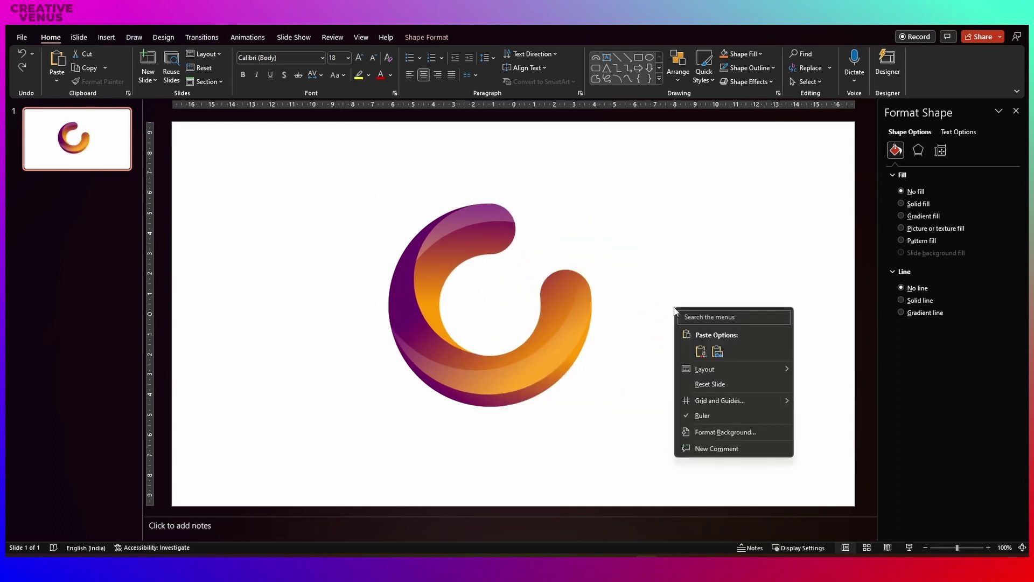
left_click(717, 351)
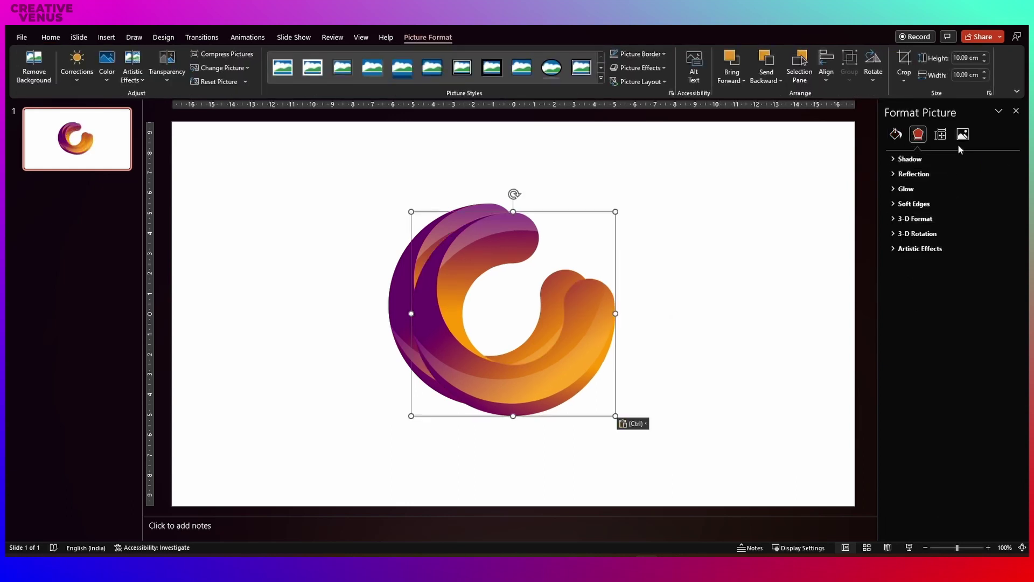
Blur the picture to -100% sharpness, set 55% transparency, enlarge slightly, and centre it over the logo
left_click(961, 139)
left_click(944, 158)
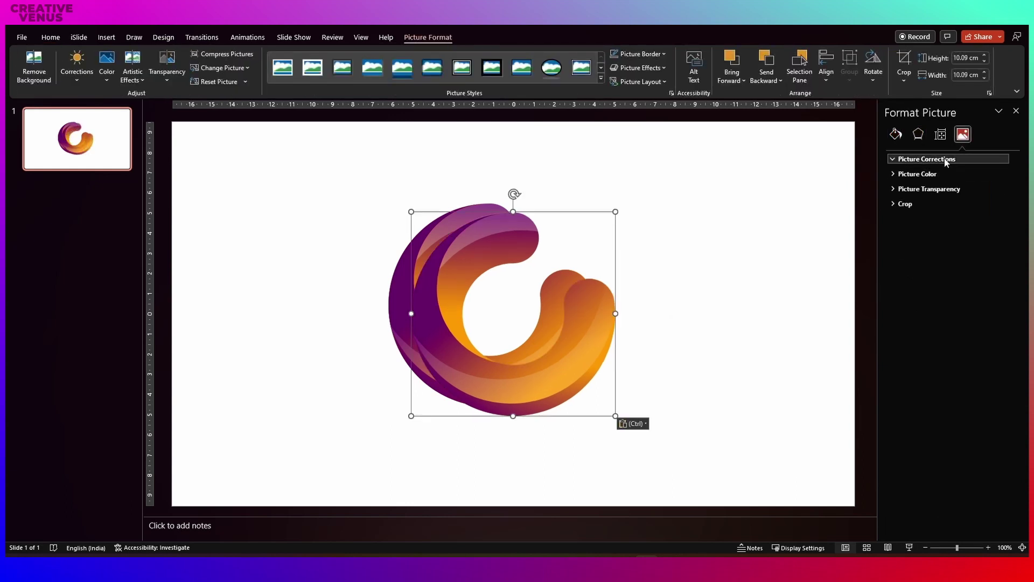
left_click_drag(952, 202, 915, 202)
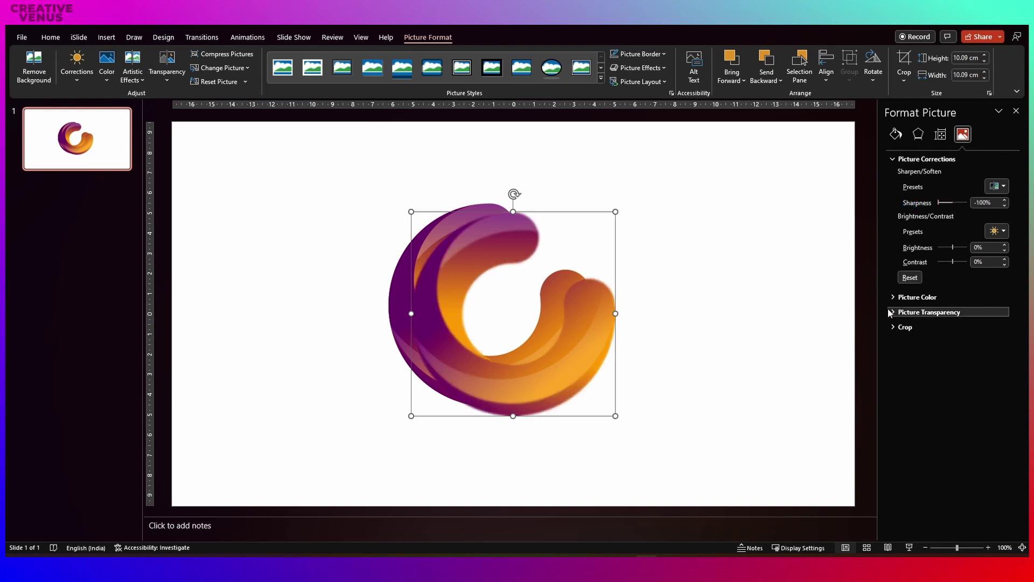
left_click(928, 312)
left_click_drag(942, 345, 956, 344)
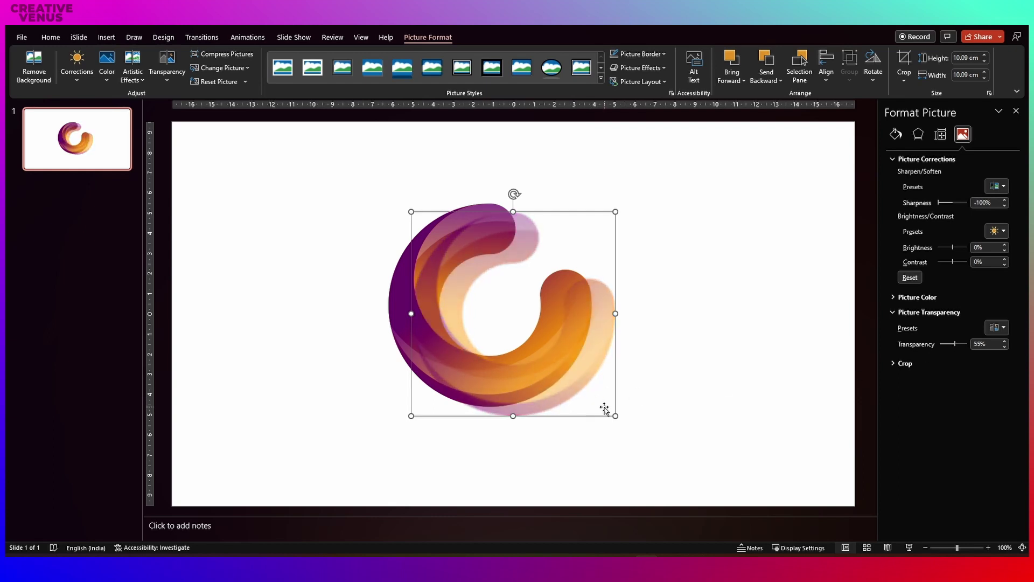
left_click_drag(615, 415, 619, 423)
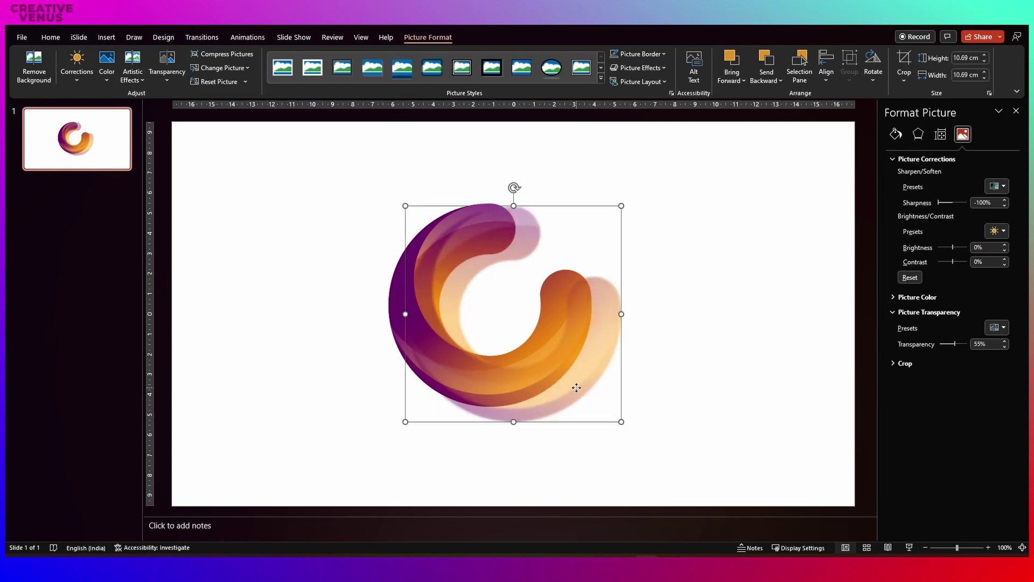
left_click_drag(563, 377, 552, 380)
Send the blurred picture behind the logo and raise its transparency to 95%
right_click(554, 384)
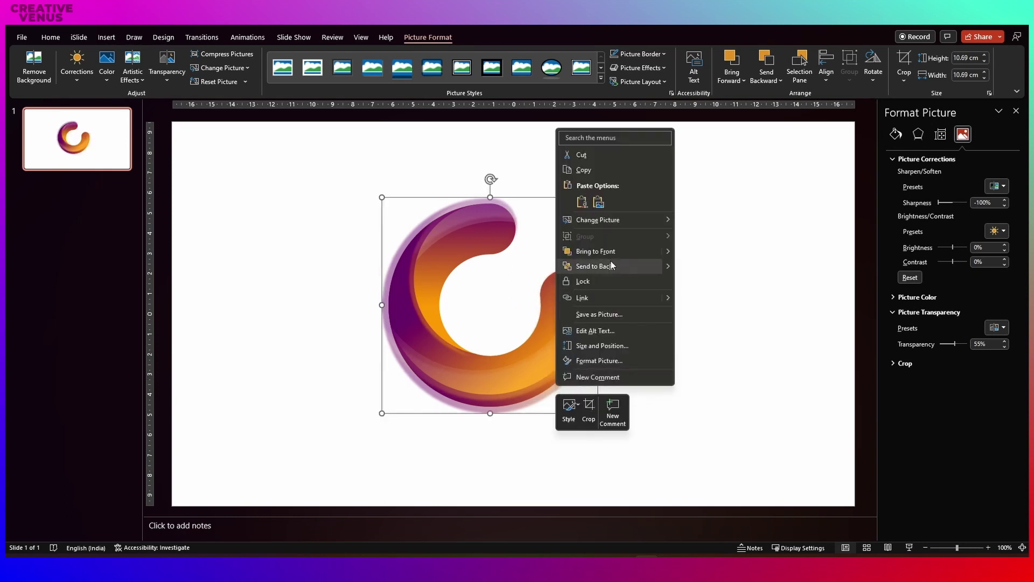
left_click(608, 265)
left_click(673, 347)
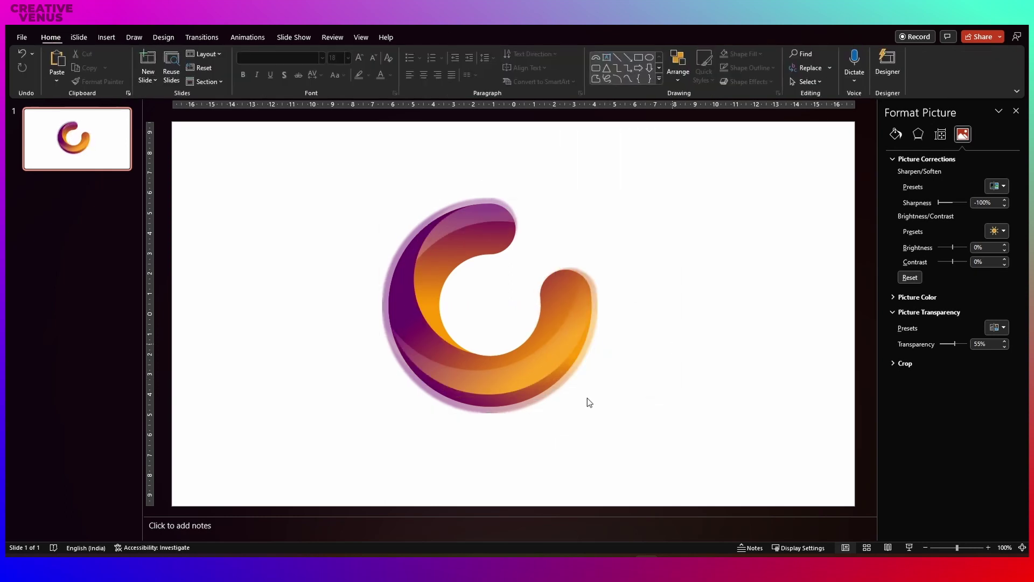
left_click(516, 418)
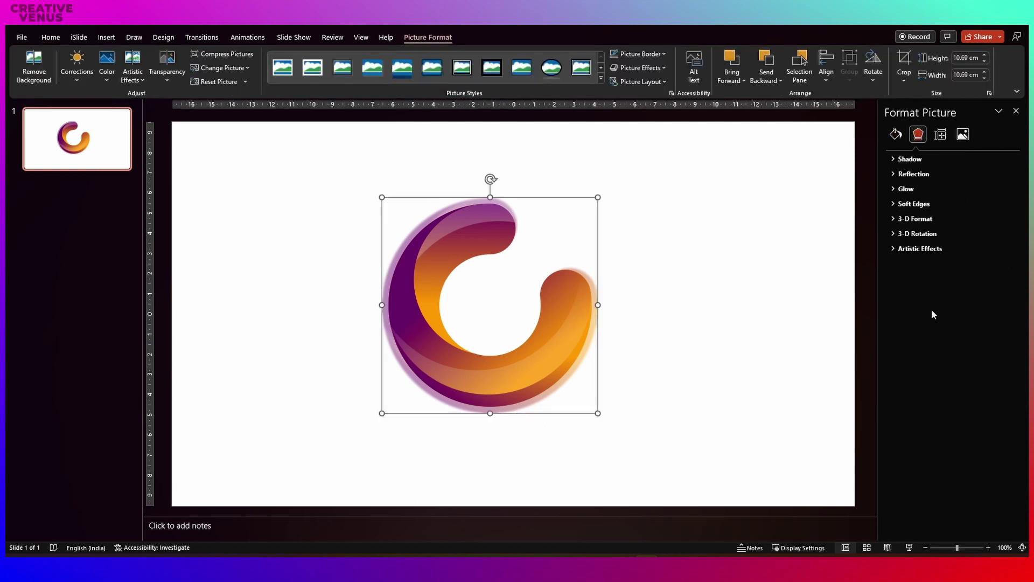
left_click(962, 135)
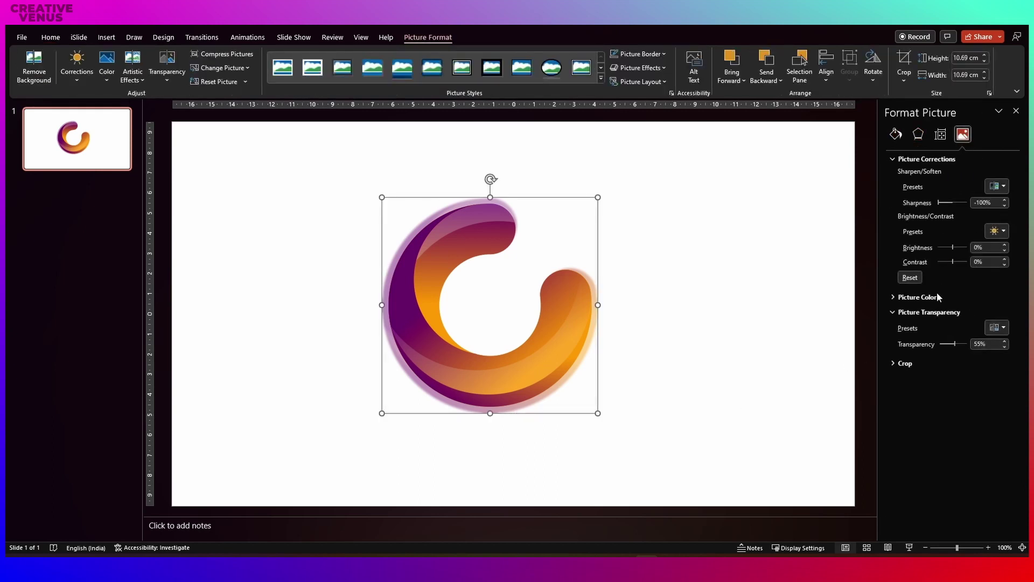
left_click_drag(954, 343, 962, 345)
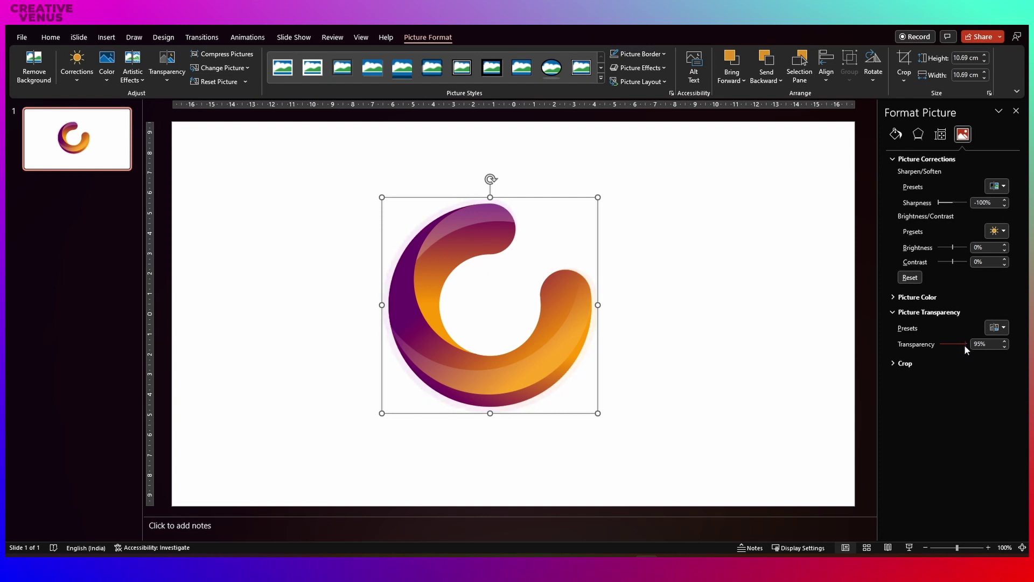
left_click(680, 377)
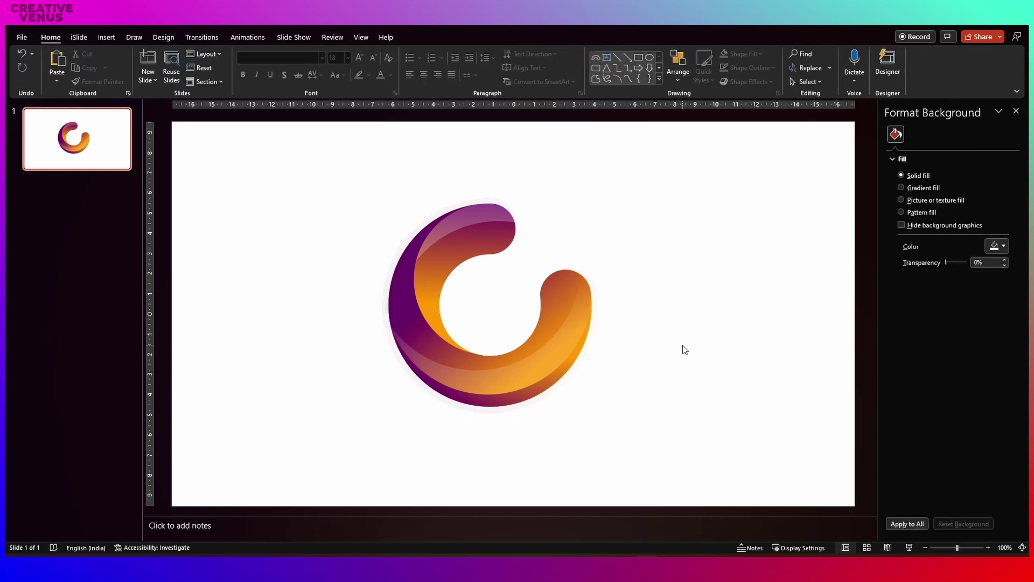
Fill the background with a gradient from orange at 0% to dark purple #2A002A at 65%
left_click(911, 189)
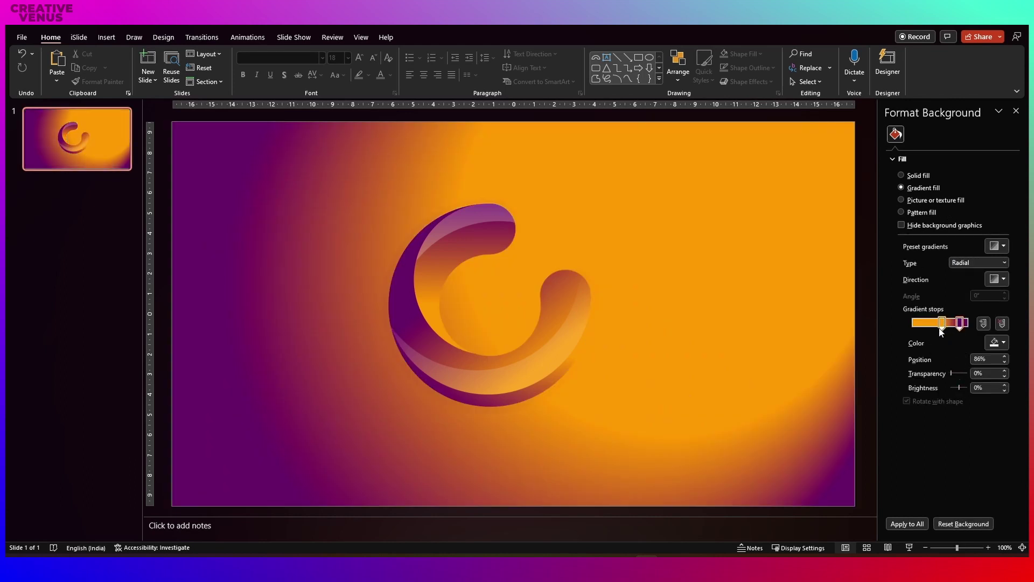
left_click_drag(941, 323, 914, 326)
left_click(959, 323)
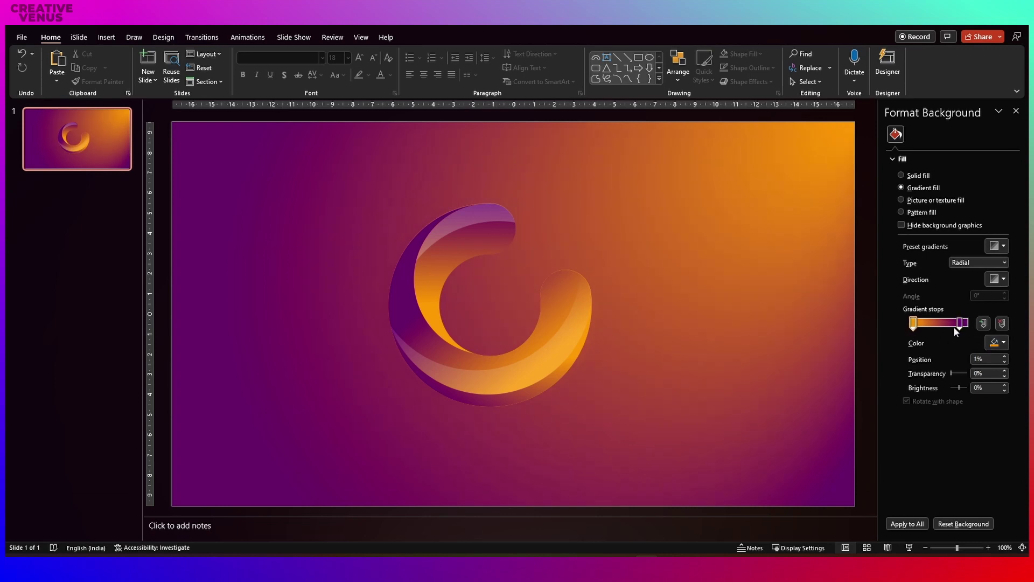
left_click(1002, 343)
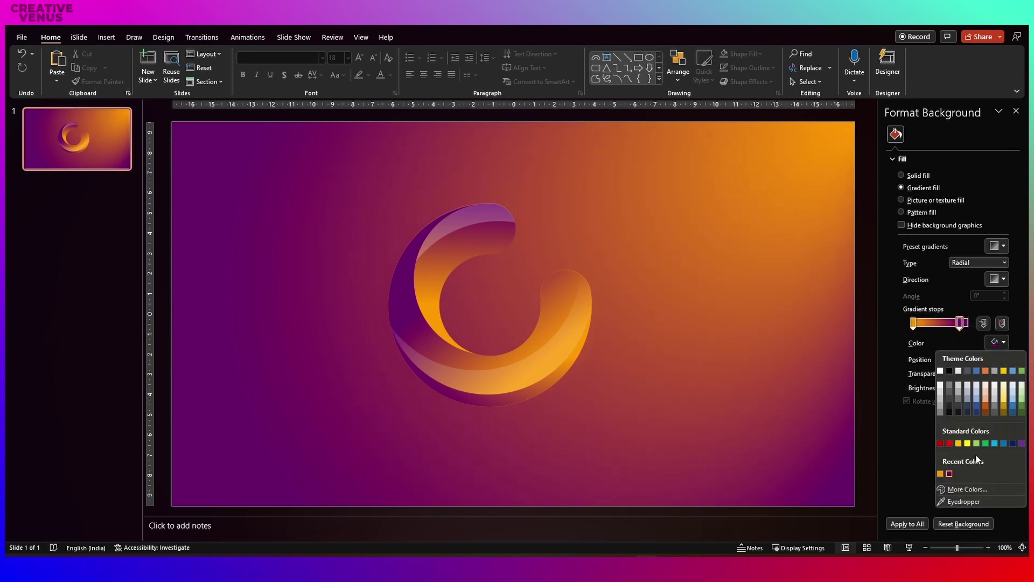
left_click(974, 486)
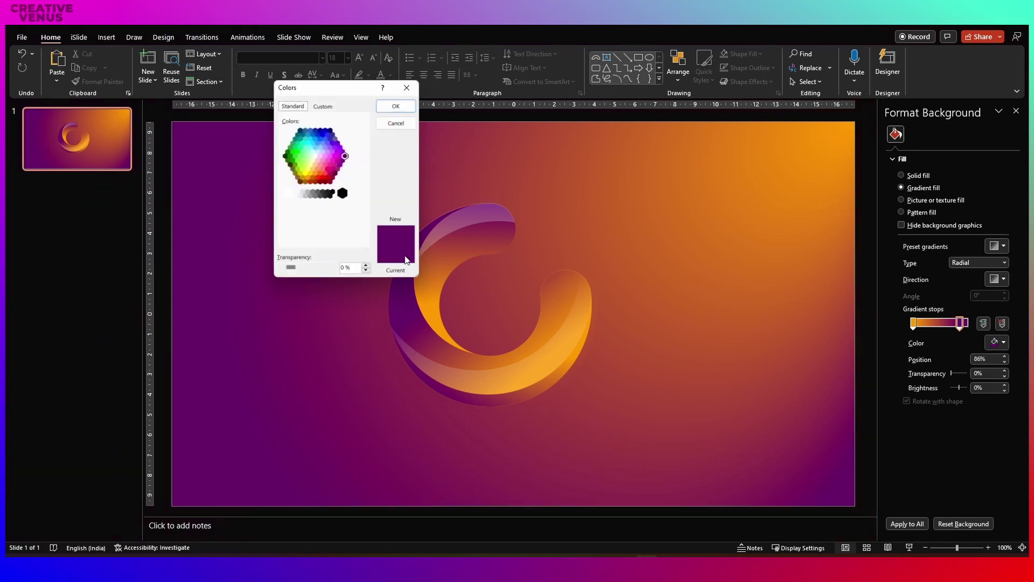
left_click(322, 106)
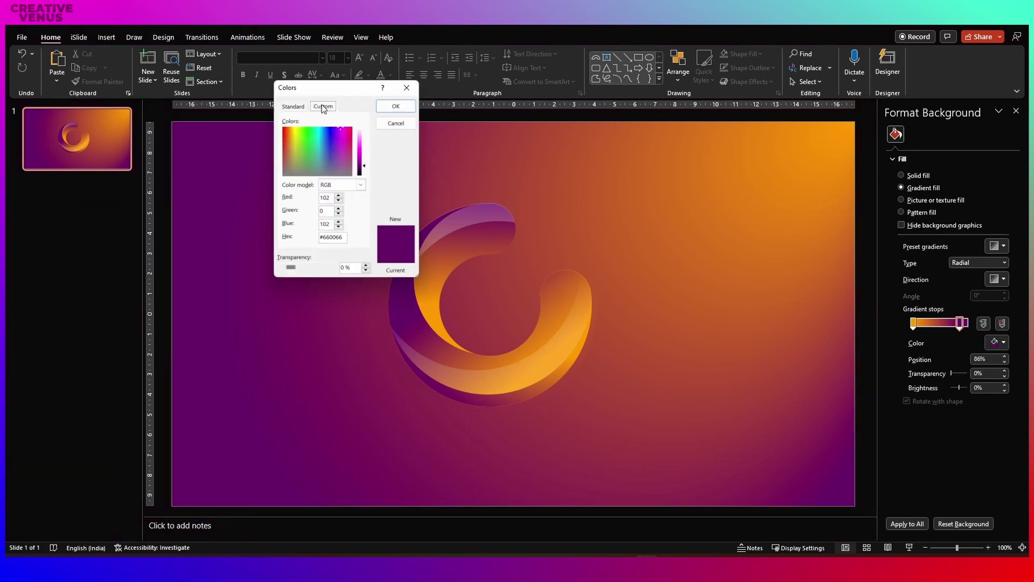
left_click_drag(361, 169, 364, 175)
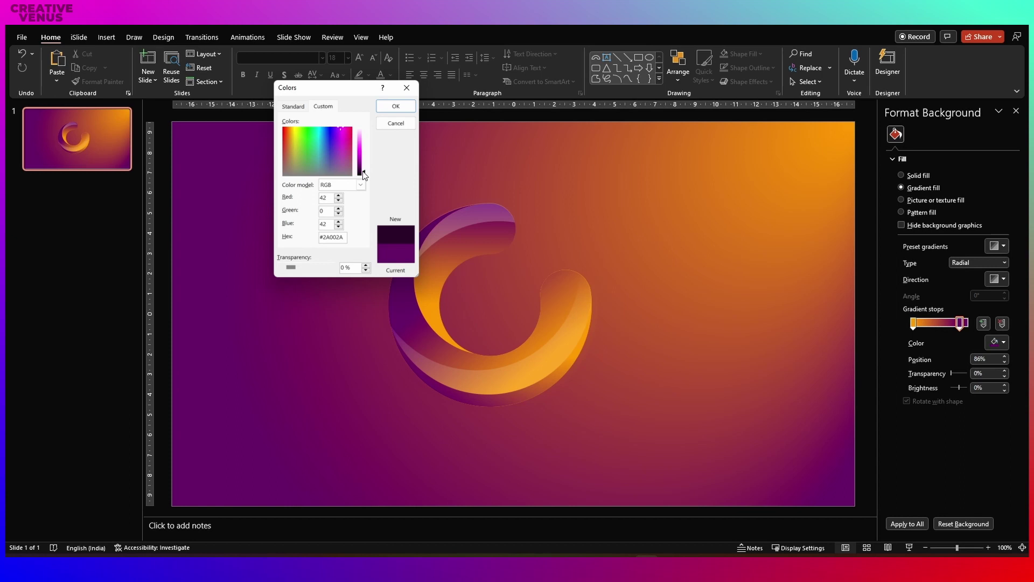
left_click(387, 111)
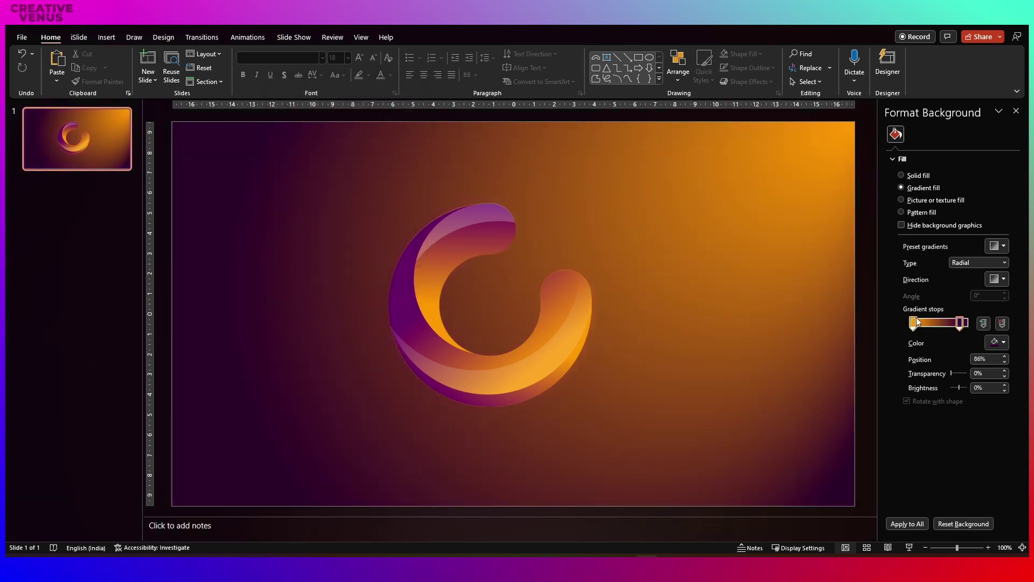
left_click_drag(959, 323, 949, 328)
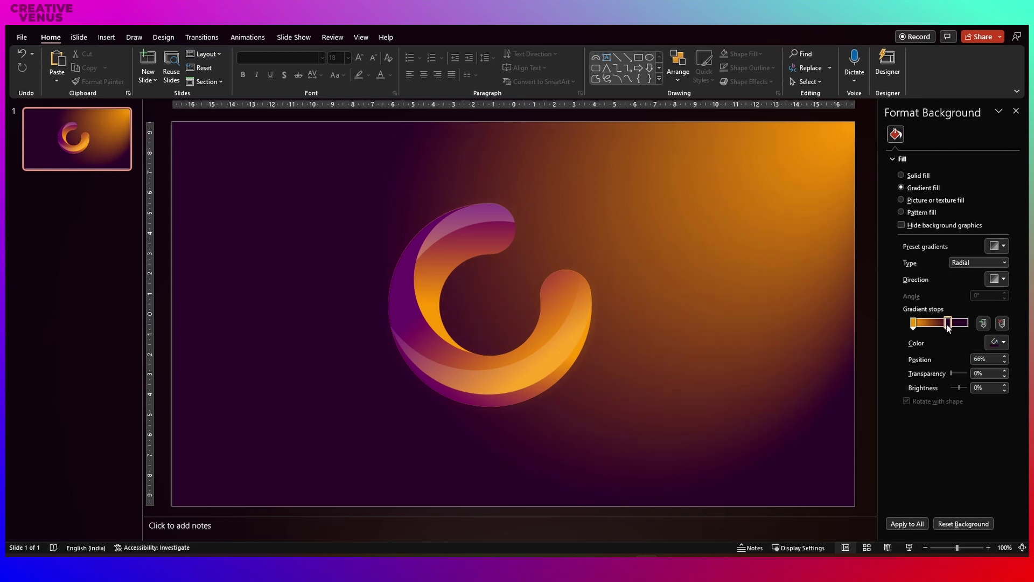
Lower the blurred glow picture's transparency to 77%
left_click(590, 357)
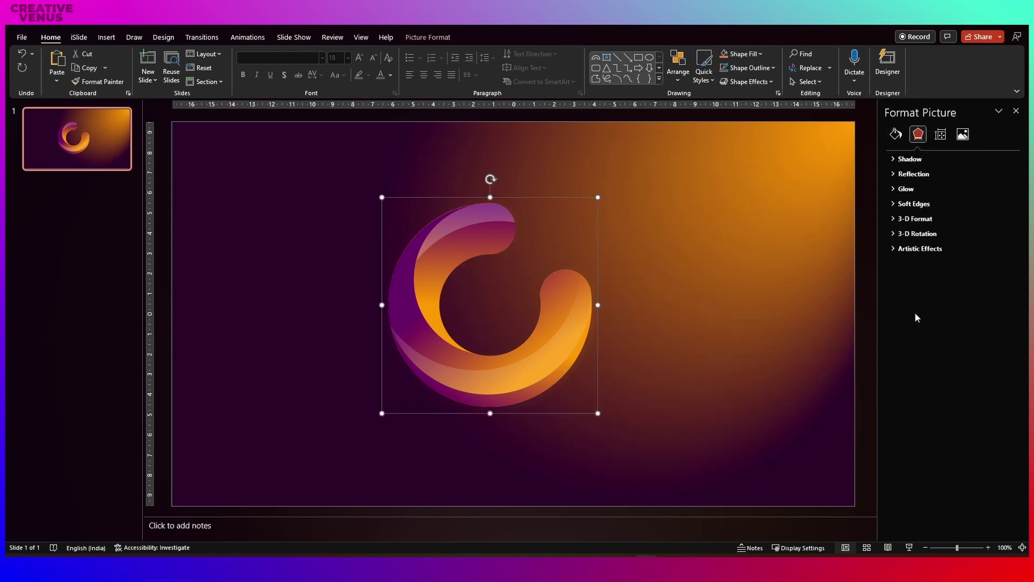
left_click(959, 138)
left_click(955, 312)
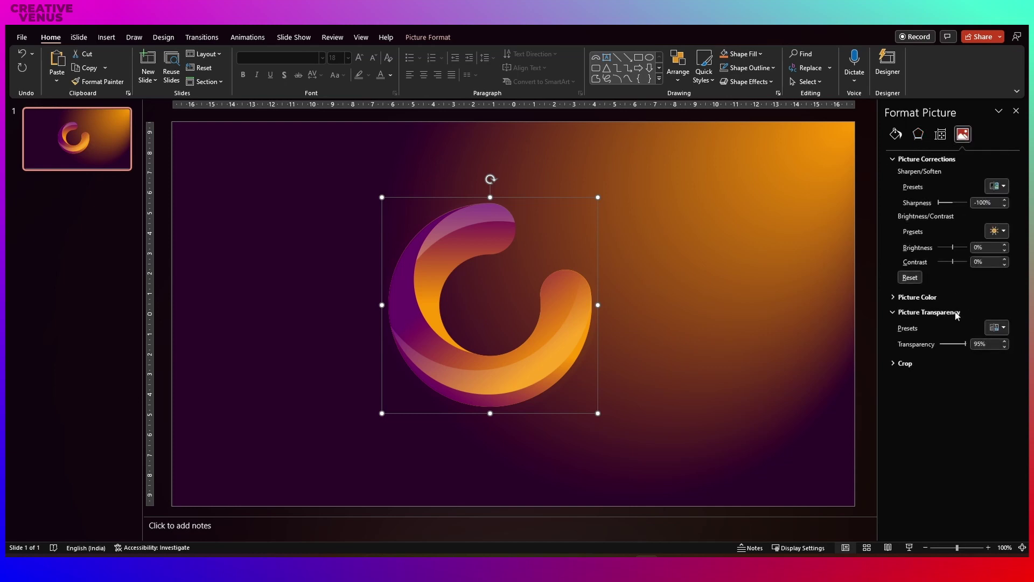
left_click_drag(966, 344, 958, 346)
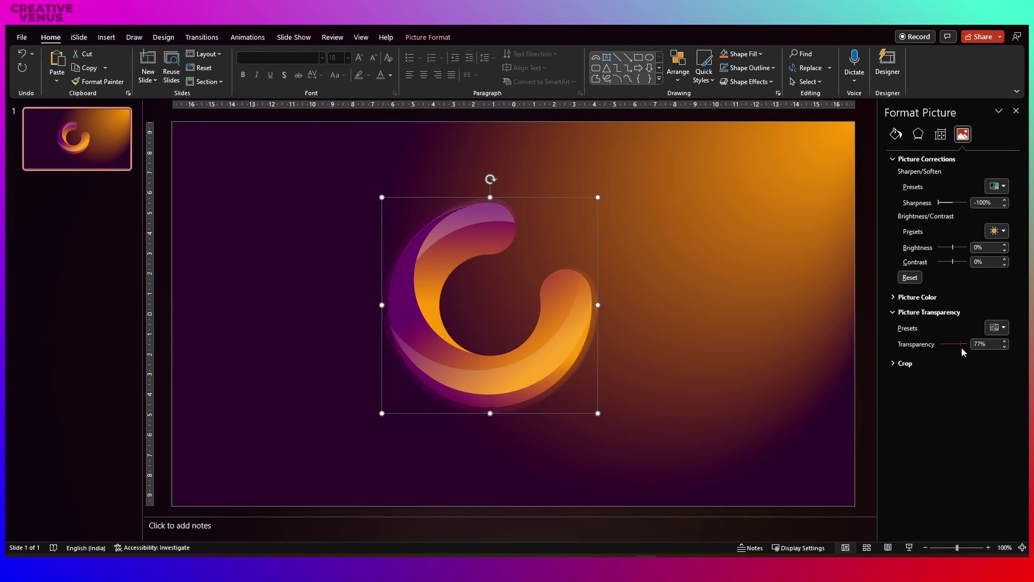
left_click(770, 402)
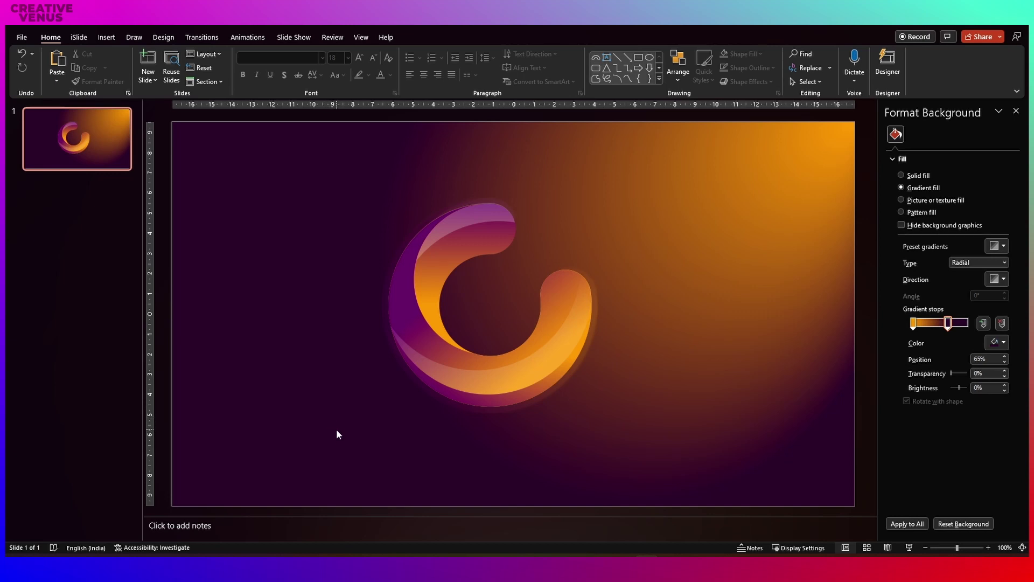
Raise the swirl logo, centre it horizontally on the slide with Align Center, then lower it slightly
left_click_drag(341, 435, 702, 157)
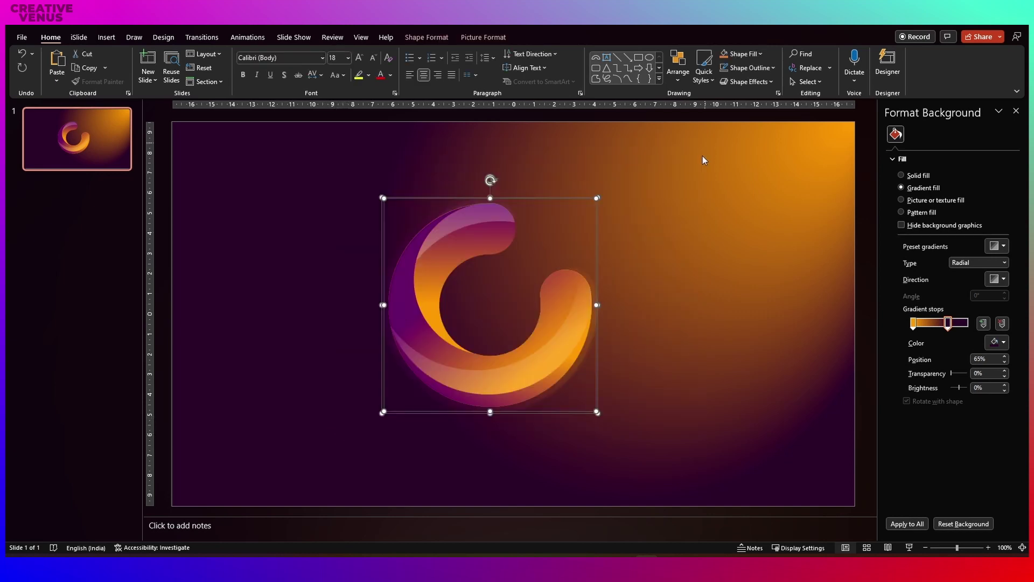
key("Up")
key("Up")
key("Up")
key("Up")
key("Up")
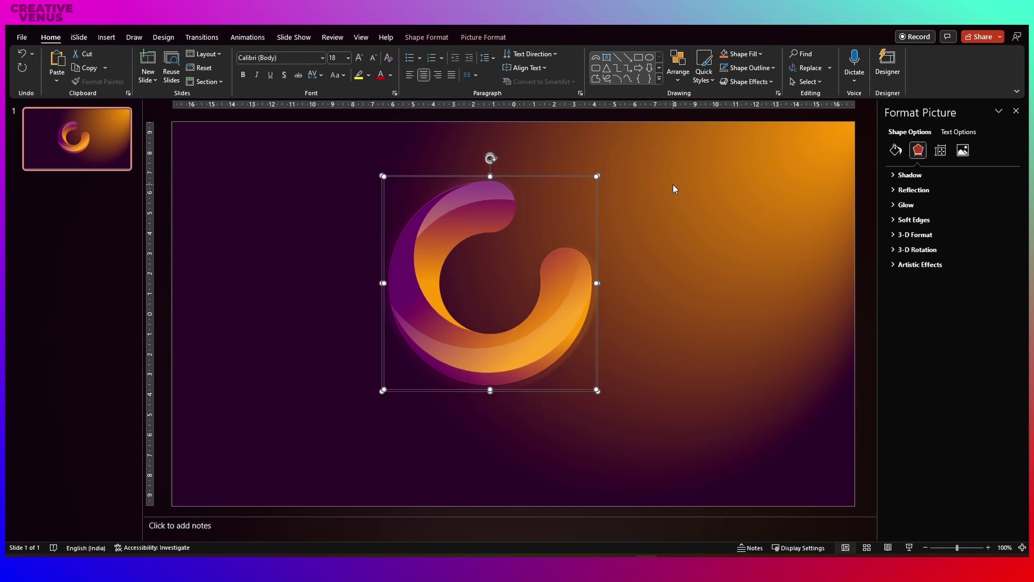
key("Up")
key("Up")
key("Up")
key("shift+Up")
key("shift+Up")
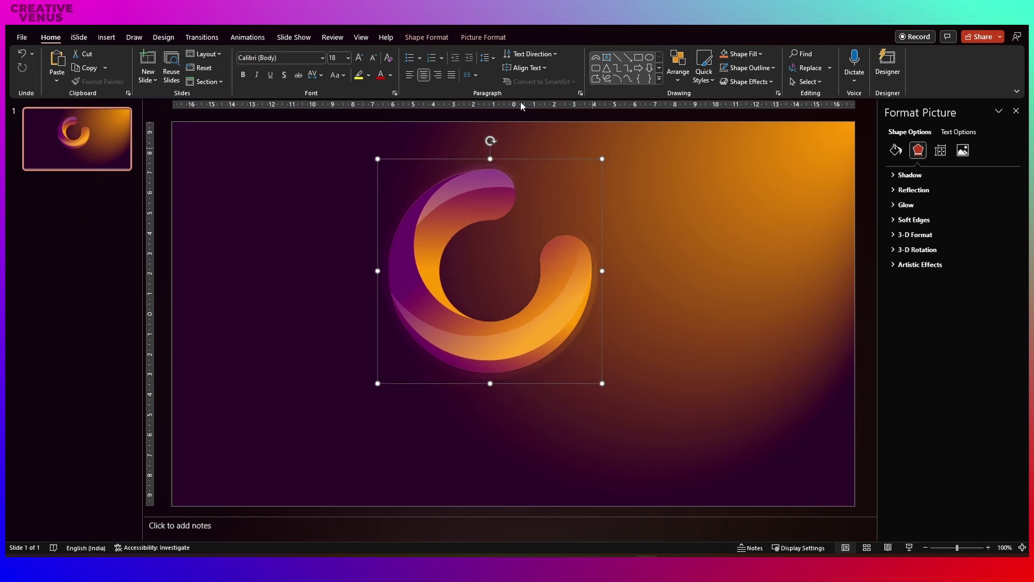
left_click(206, 26)
left_click(221, 46)
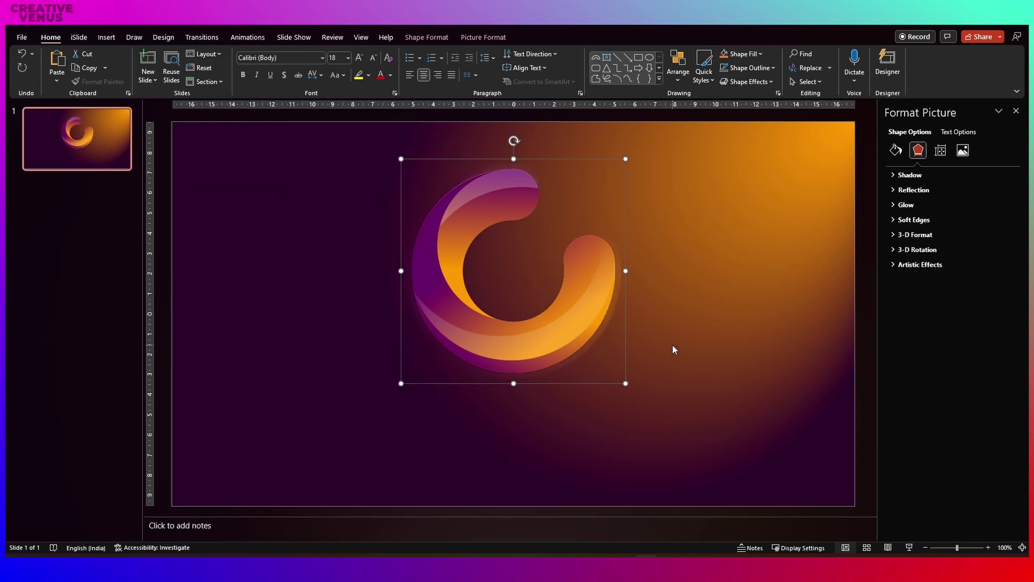
key("Down")
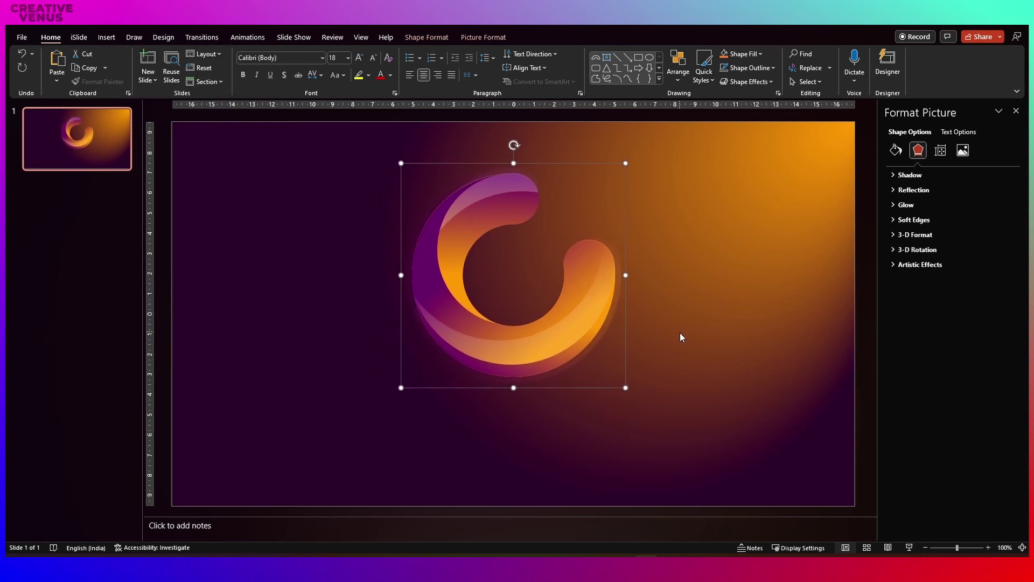
key("Down")
key("Down")
left_click(682, 323)
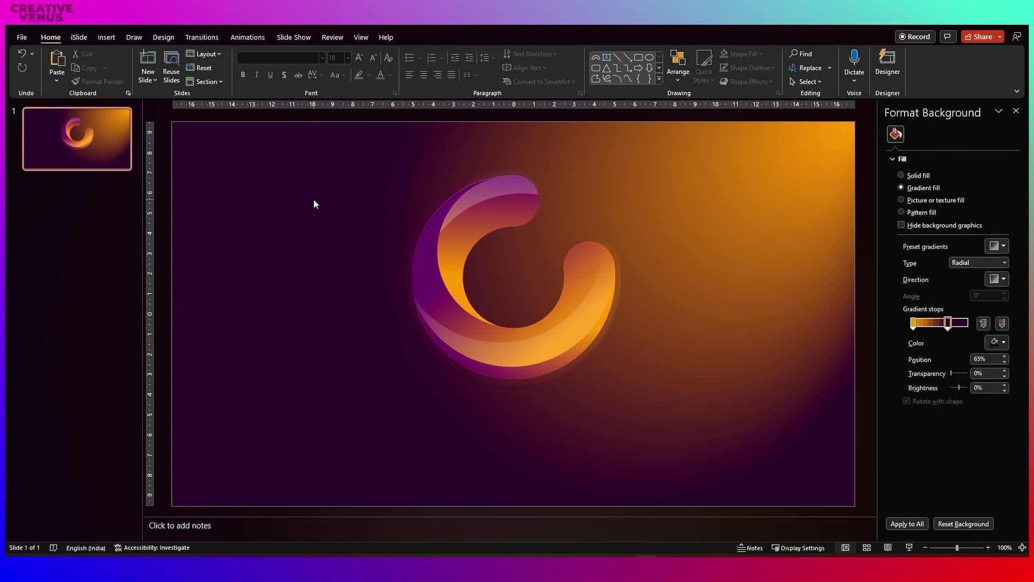
Add a text box below the logo containing centred text 'CREATIVE VENUS'
left_click(99, 35)
left_click(533, 73)
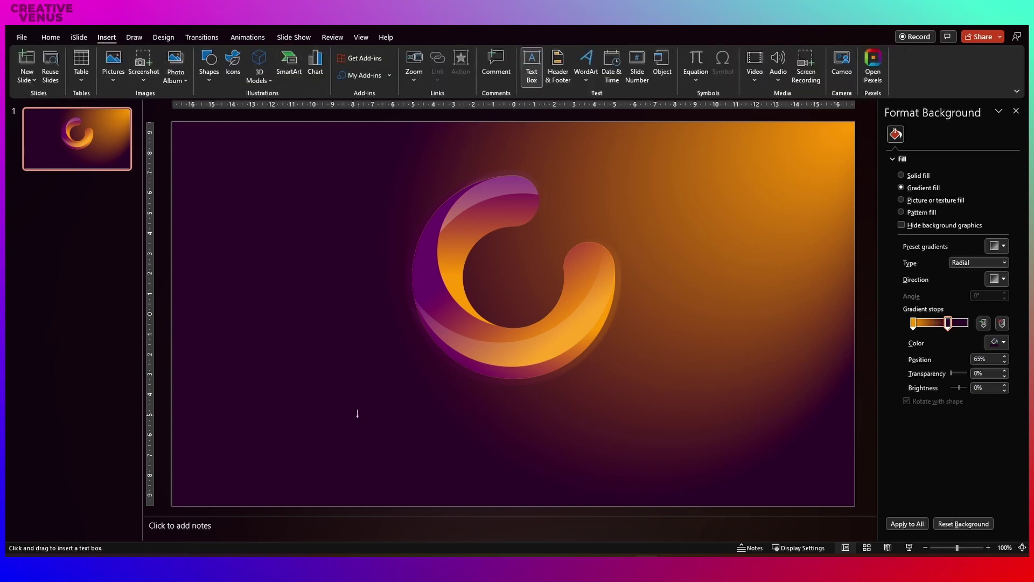
left_click_drag(621, 448, 744, 464)
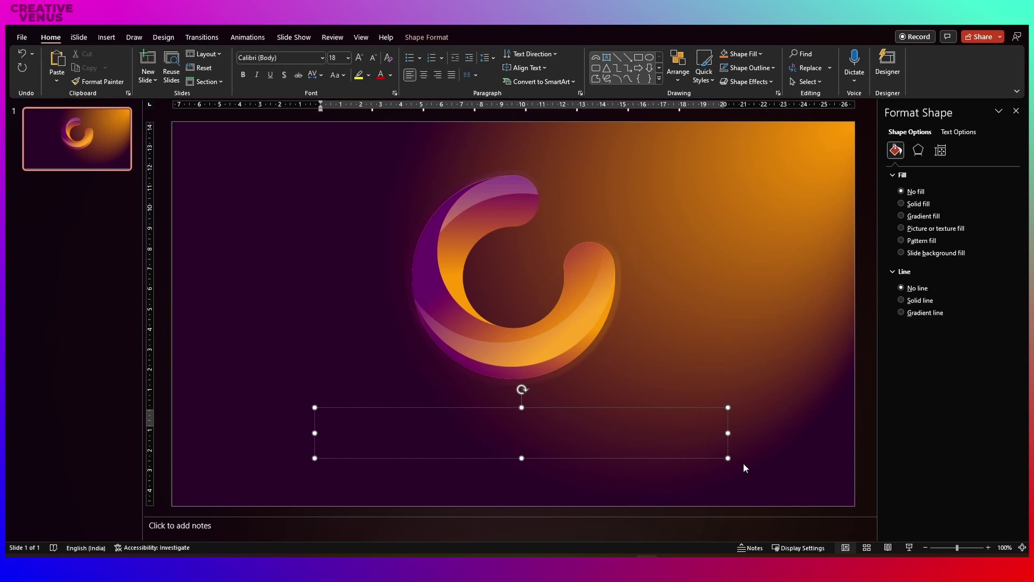
type("CrEATIVE VENUS")
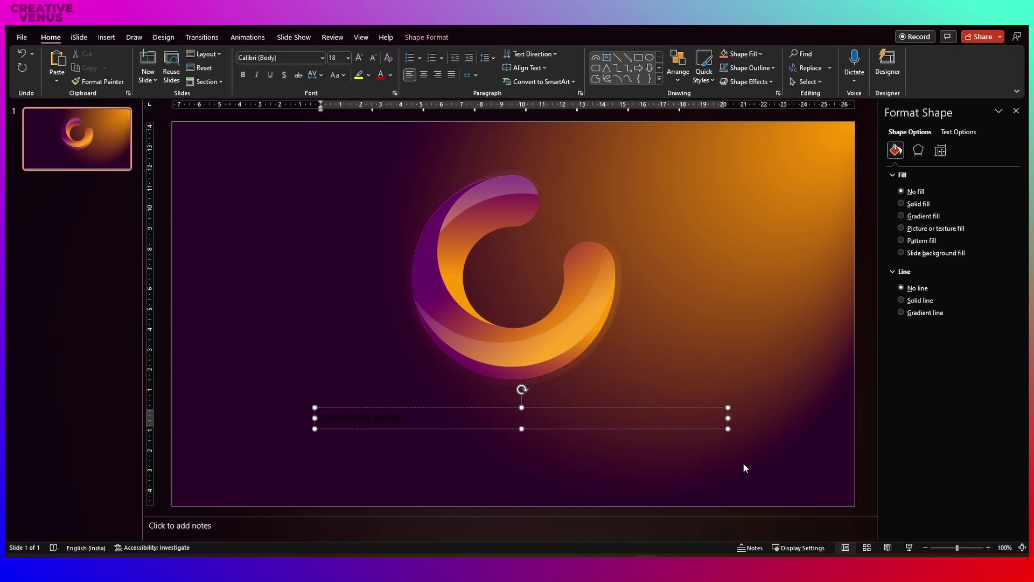
key("ctrl+a")
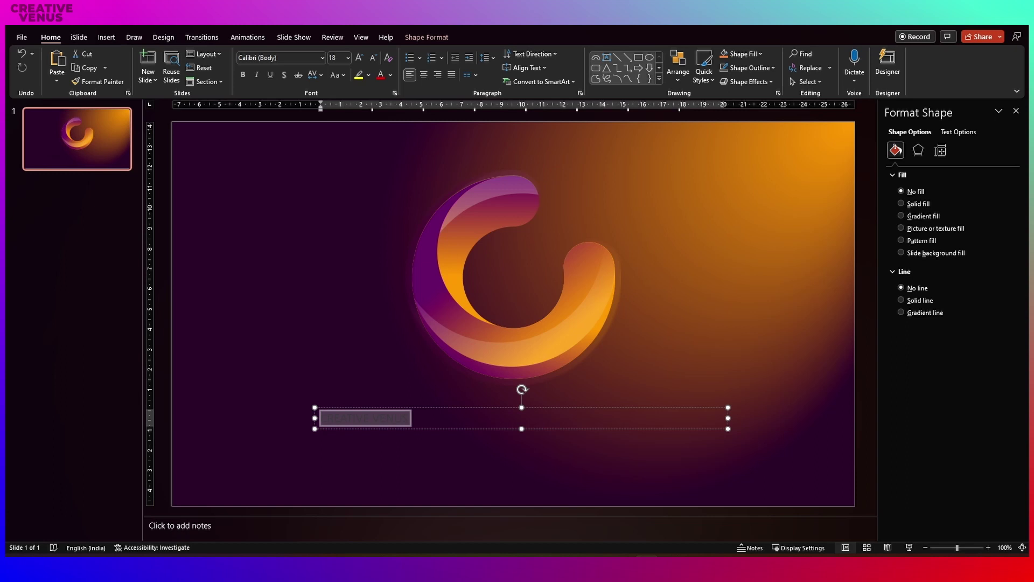
left_click(427, 76)
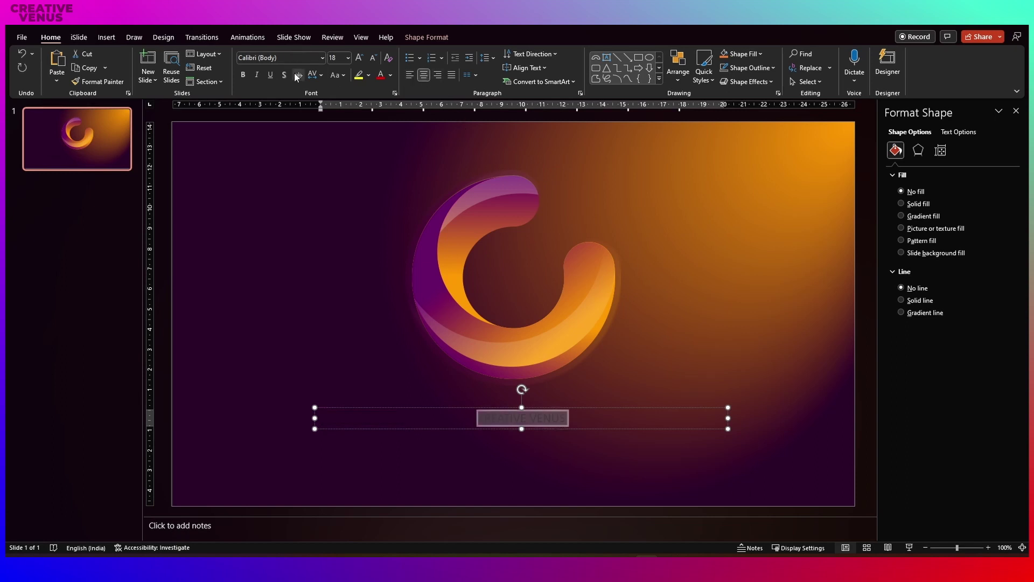
left_click(297, 57)
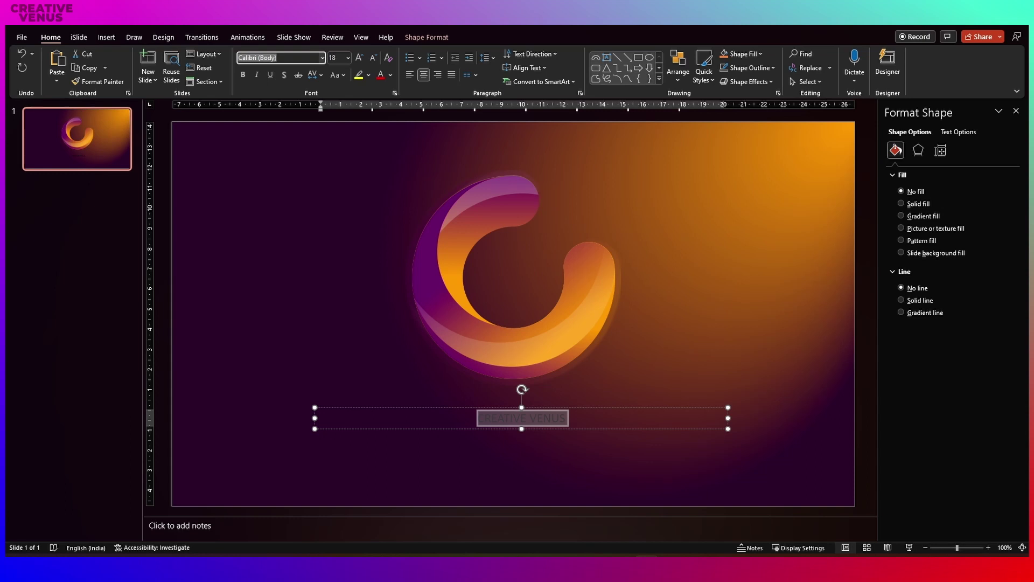
Make the title bold Montserrat, Capitalize Each Word, at 36 pt
type("Montserrat")
key("Return")
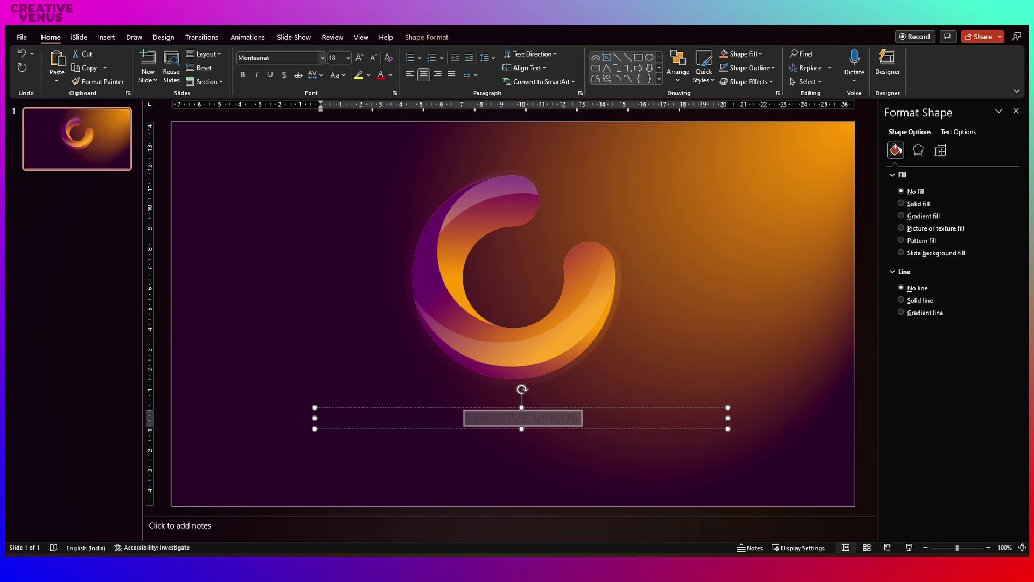
left_click(243, 75)
left_click(331, 75)
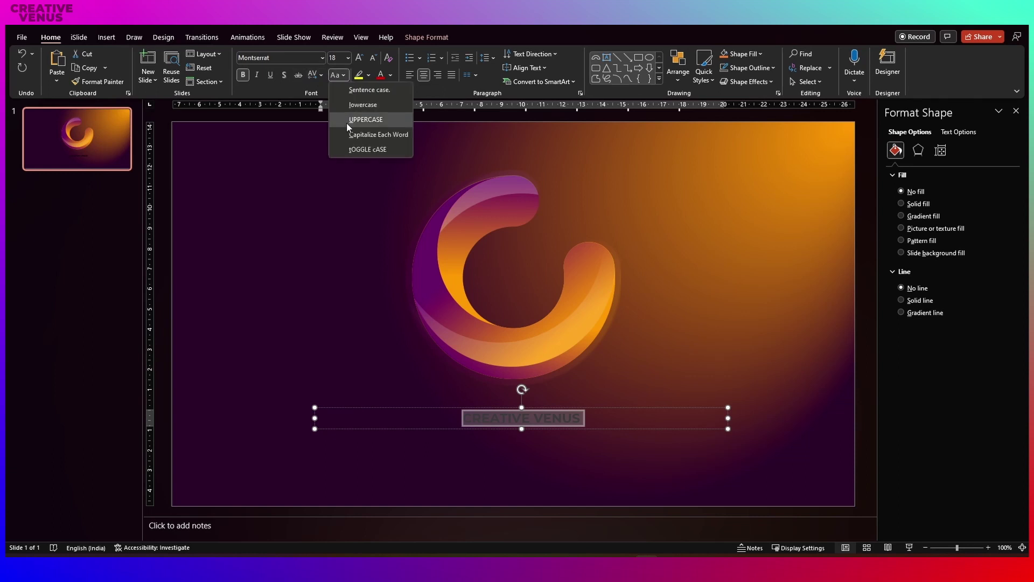
left_click(354, 139)
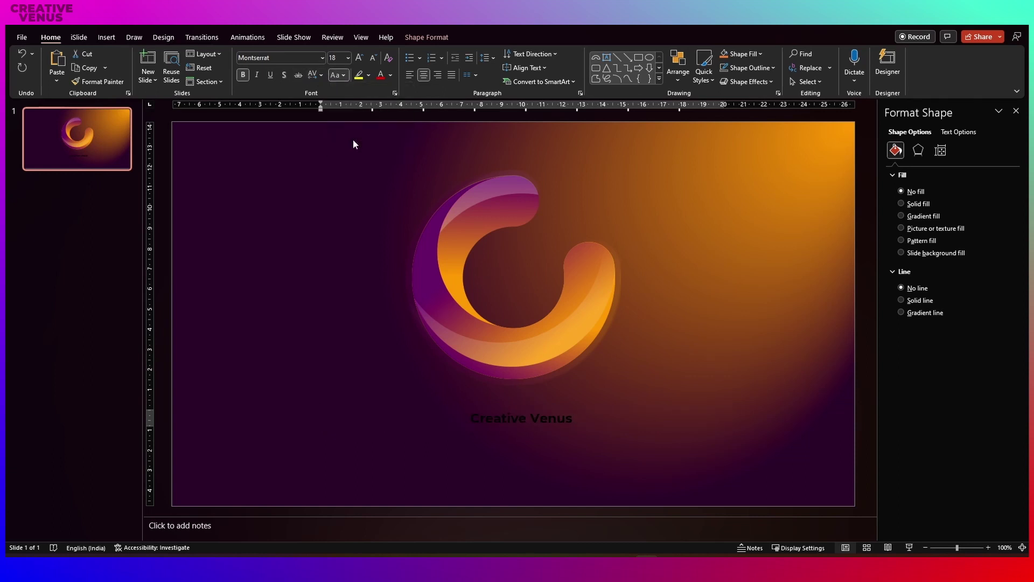
left_click(360, 57)
left_click(359, 57)
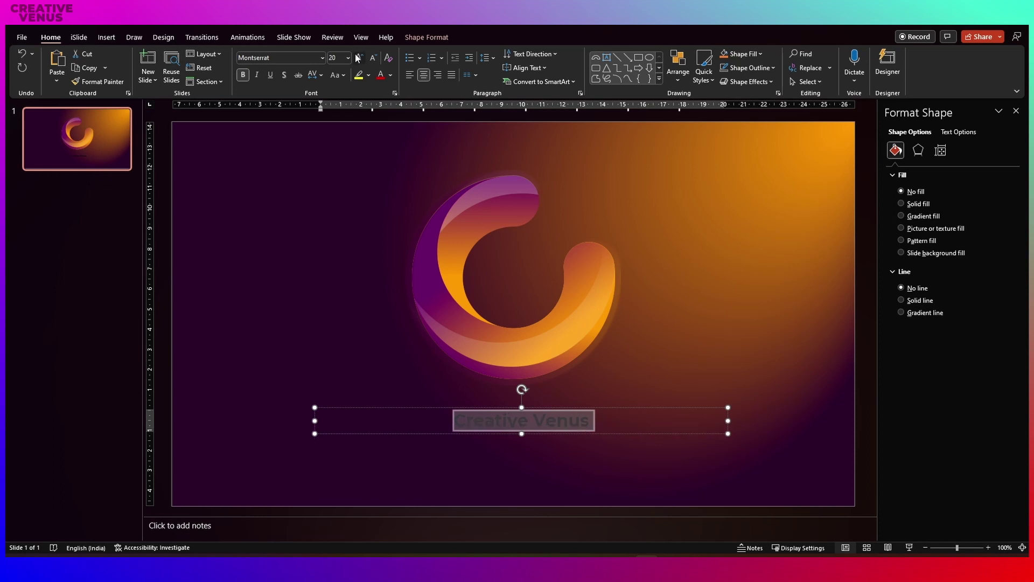
left_click(359, 57)
left_click(359, 57)
left_click(359, 57)
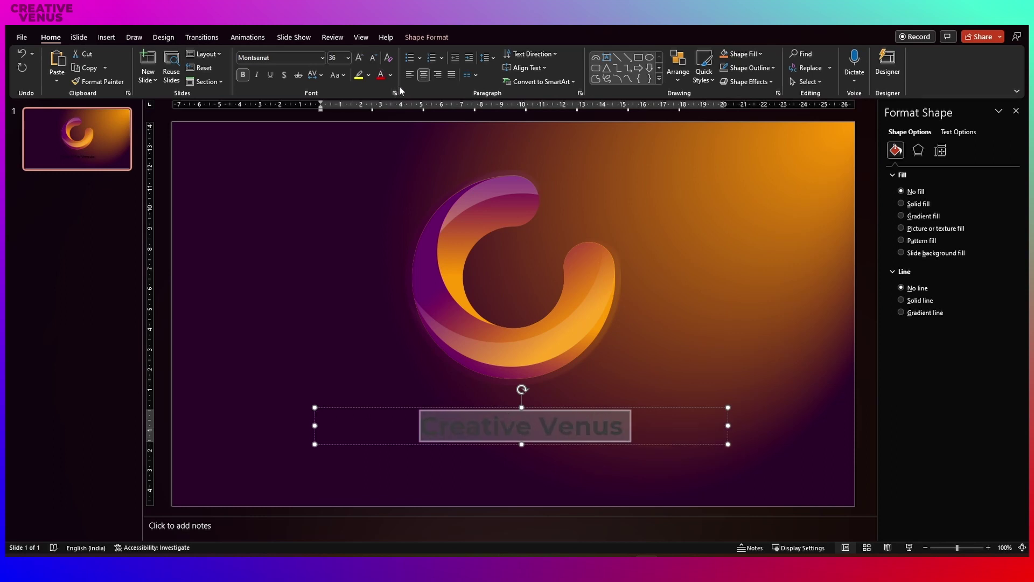
Colour the title white at 60% transparency, resize it to 32 pt, and move it closer to the logo
left_click(390, 75)
left_click(386, 101)
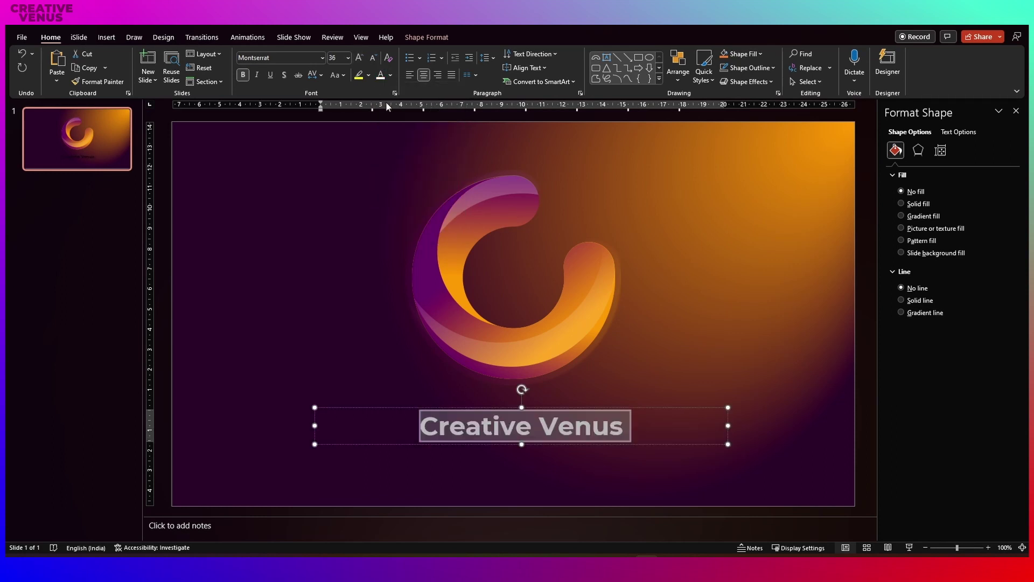
left_click(962, 134)
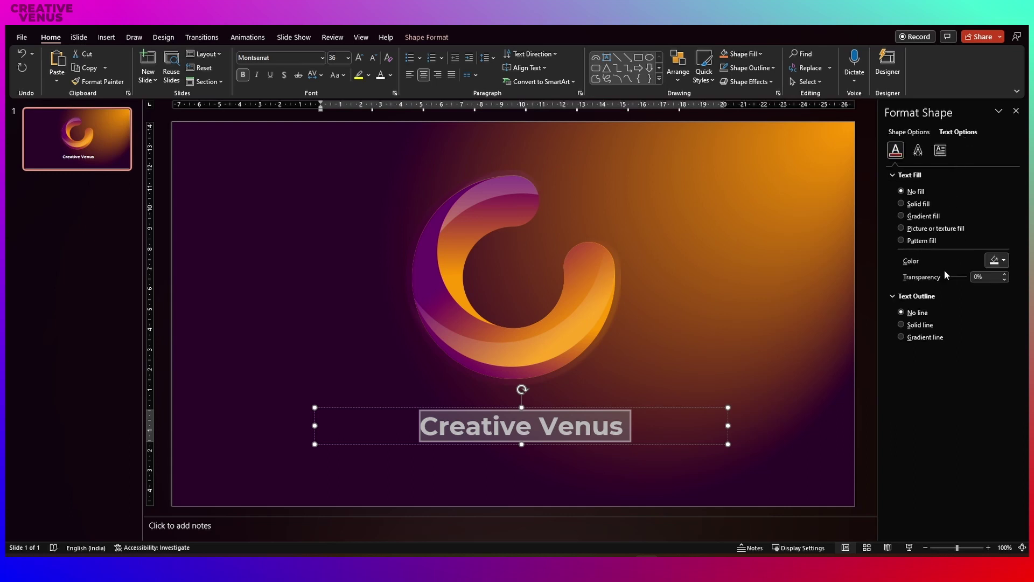
left_click_drag(945, 274, 956, 277)
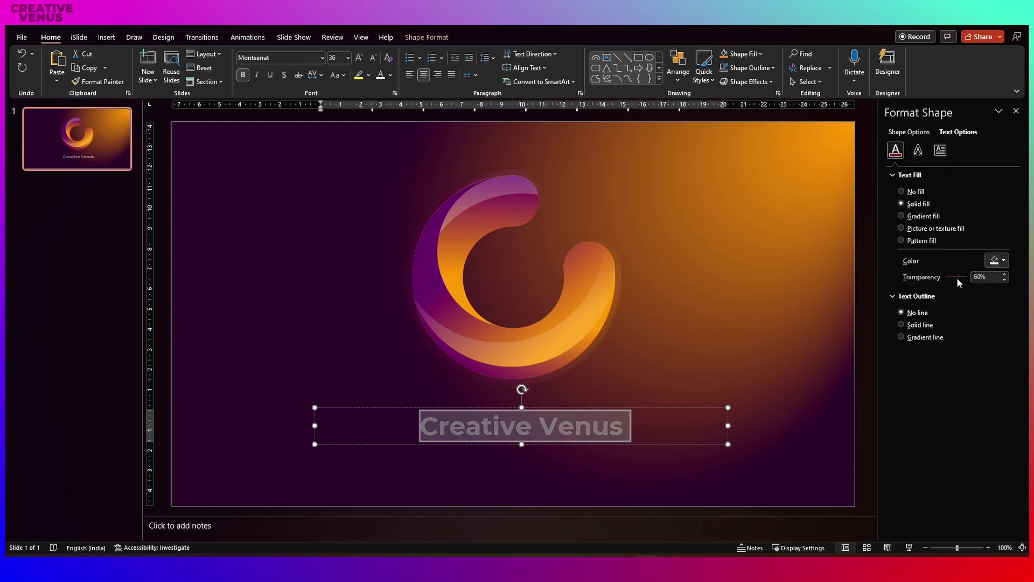
left_click(372, 57)
left_click(373, 57)
left_click(373, 58)
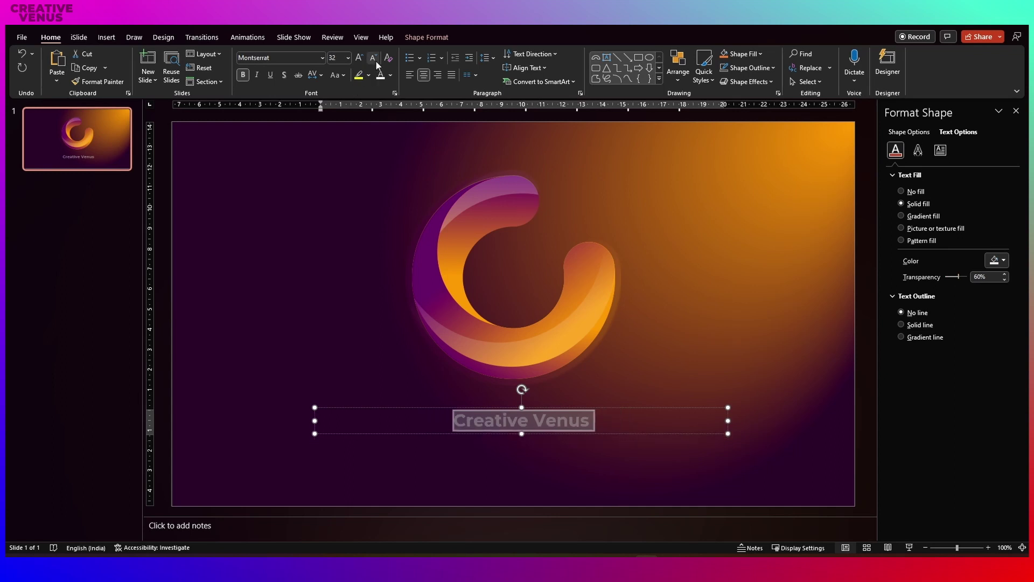
left_click(373, 57)
left_click(373, 57)
left_click(359, 57)
left_click(360, 57)
left_click(359, 57)
left_click(359, 57)
left_click_drag(636, 408, 631, 392)
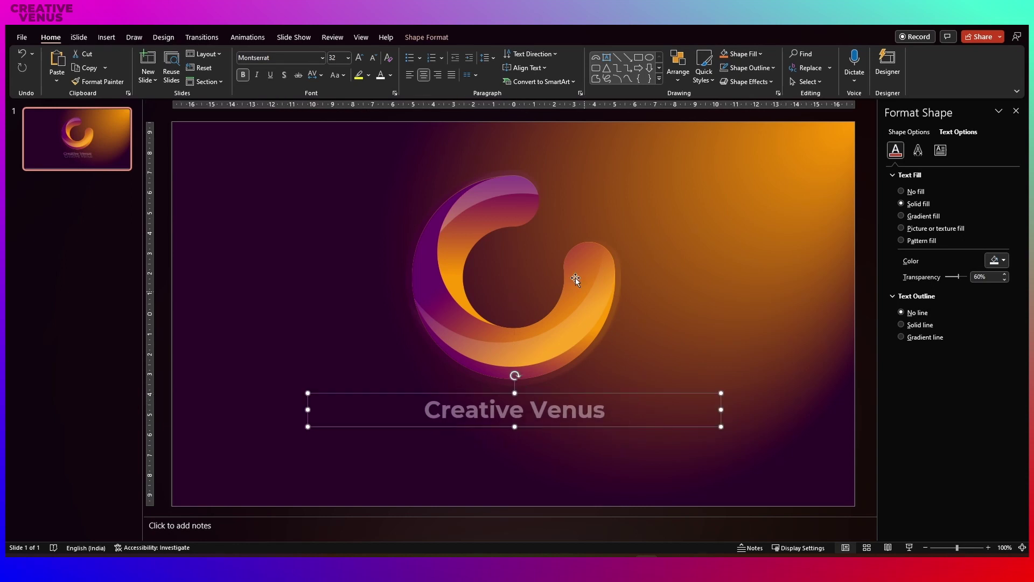
Centre the title horizontally beneath the logo and set its text transparency to 64%
left_click(205, 24)
left_click(213, 44)
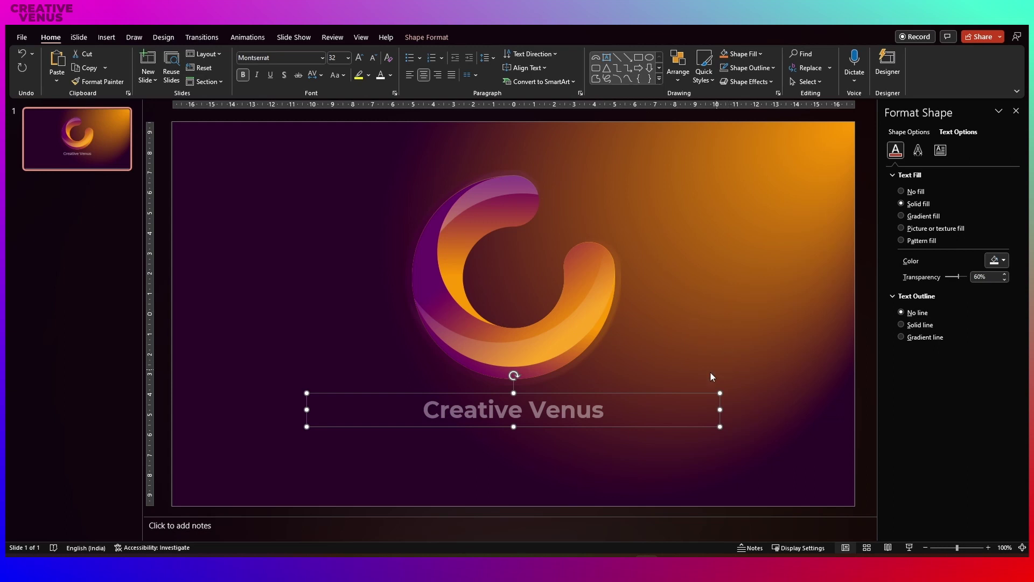
key("Down")
key("Down")
key("Down")
key("Down")
key("Down")
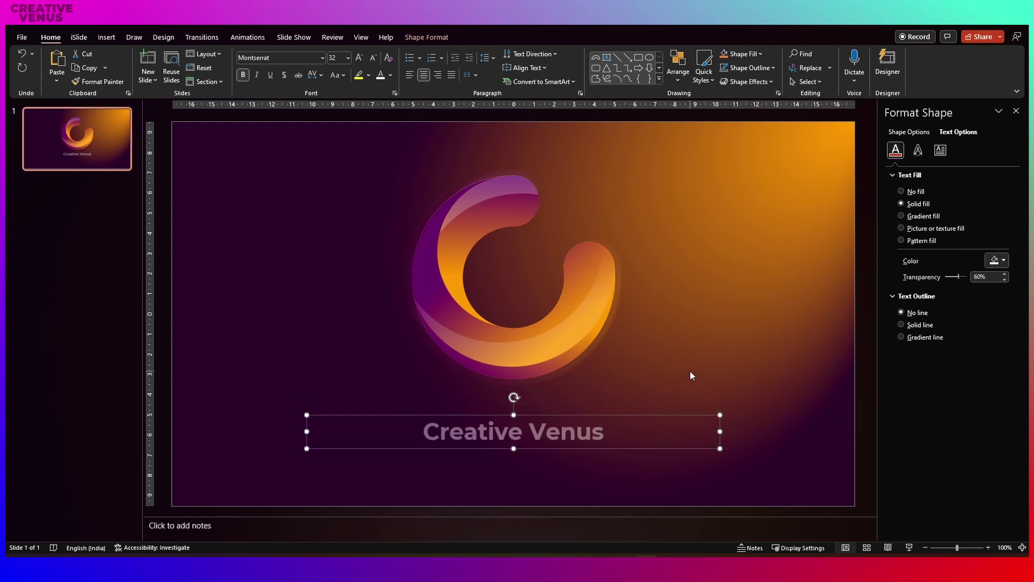
key("Up")
key("Up")
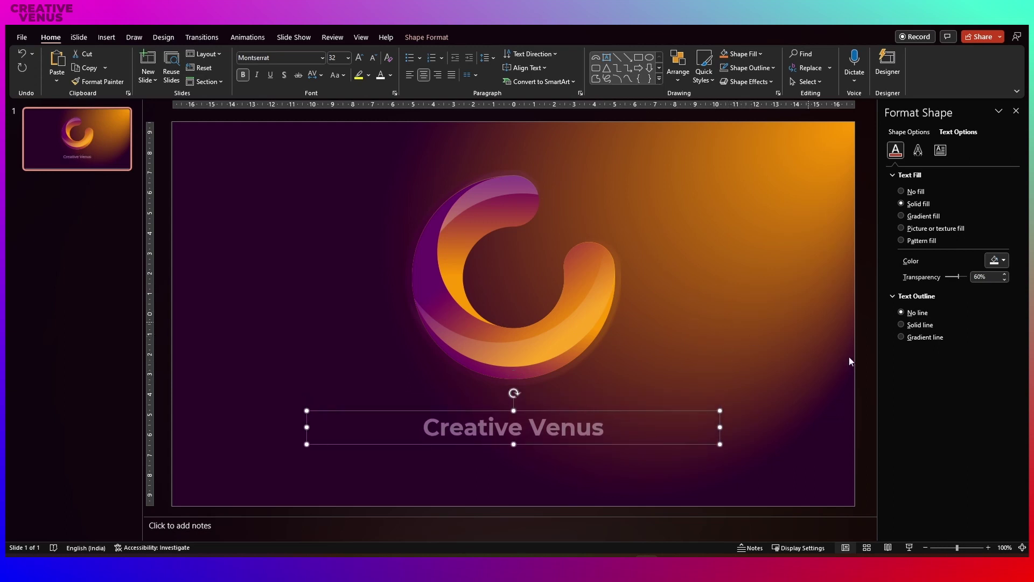
left_click_drag(959, 275, 960, 275)
Change the title's font to Raleway
left_click(284, 59)
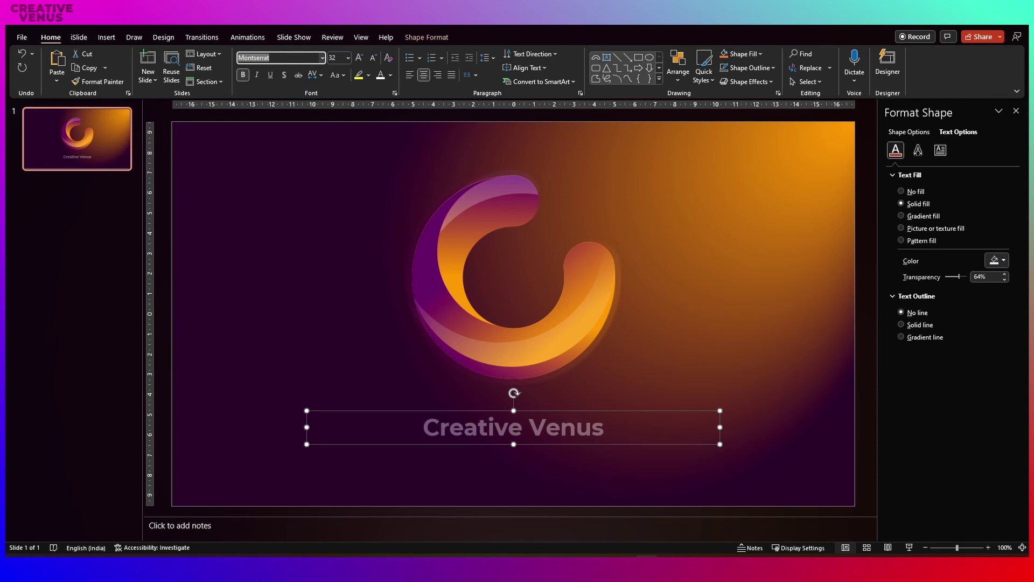
type("R")
key("BackSpace")
key("BackSpace")
type("E")
key("BackSpace")
key("BackSpace")
type("Ral")
key("Return")
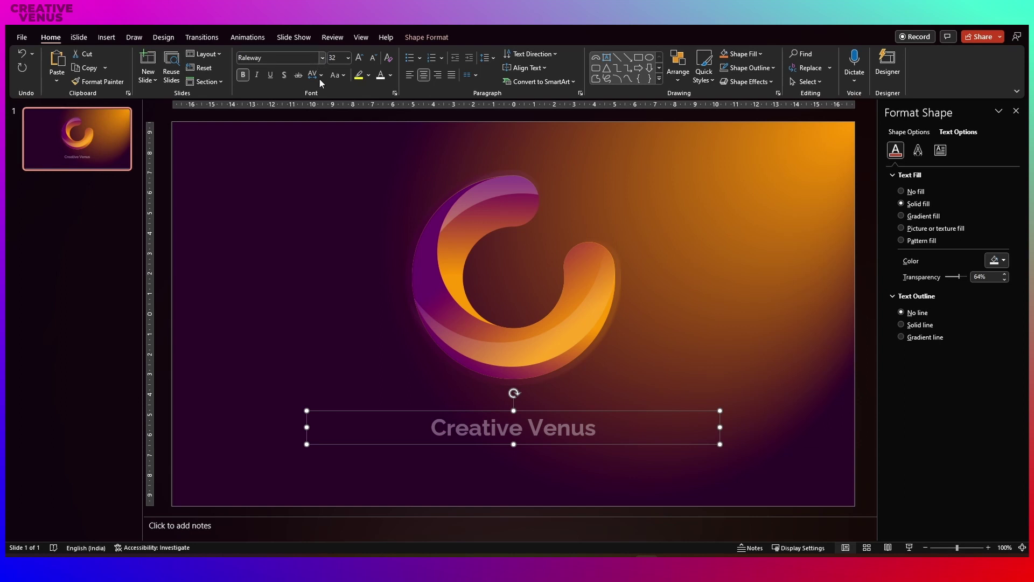
Change the title's font to Congenial Black from the full font list
key("ctrl+shift+f")
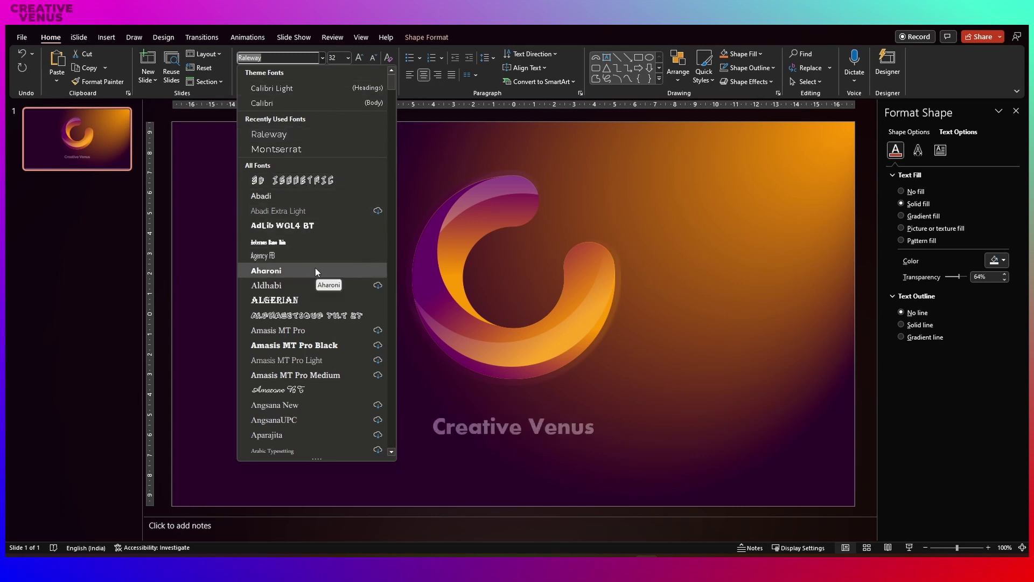
scroll(306, 307, "down", 5)
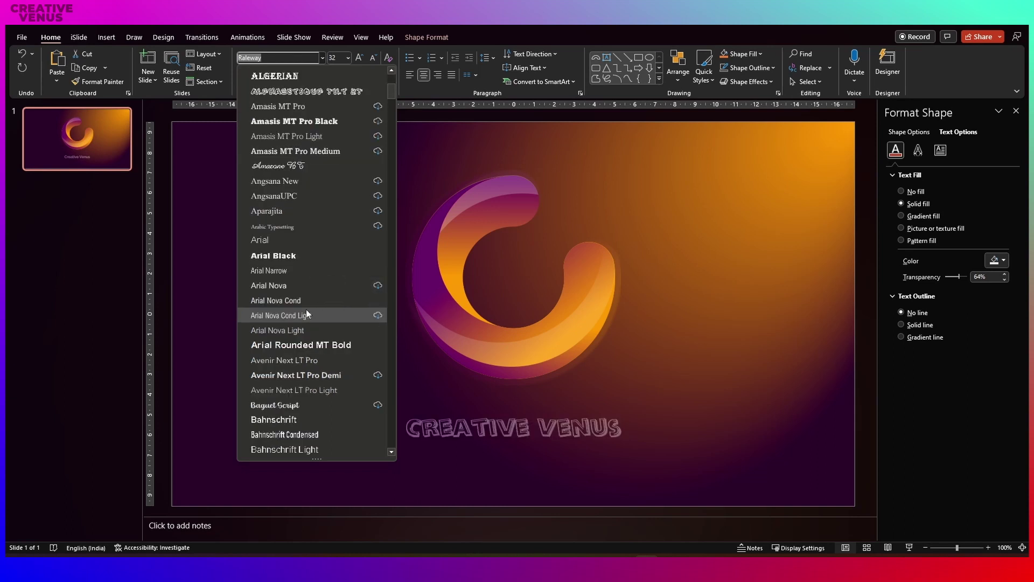
scroll(307, 309, "down", 7)
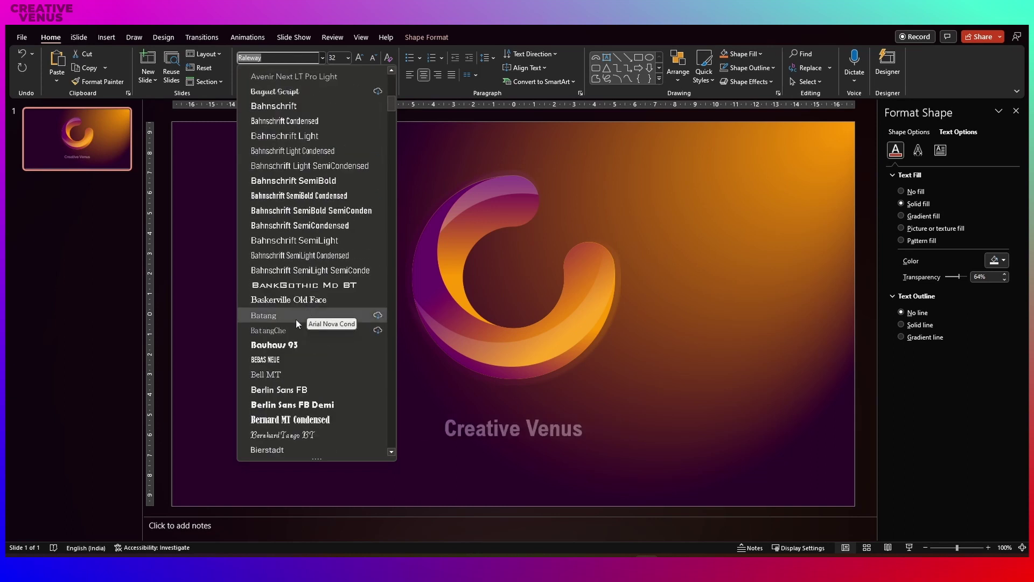
scroll(291, 339, "down", 4)
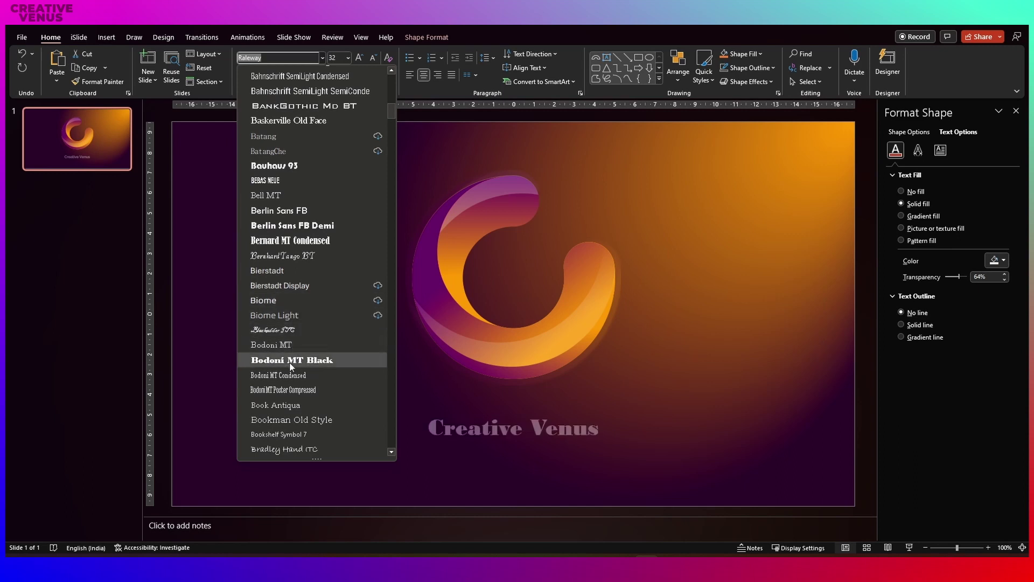
scroll(290, 361, "down", 6)
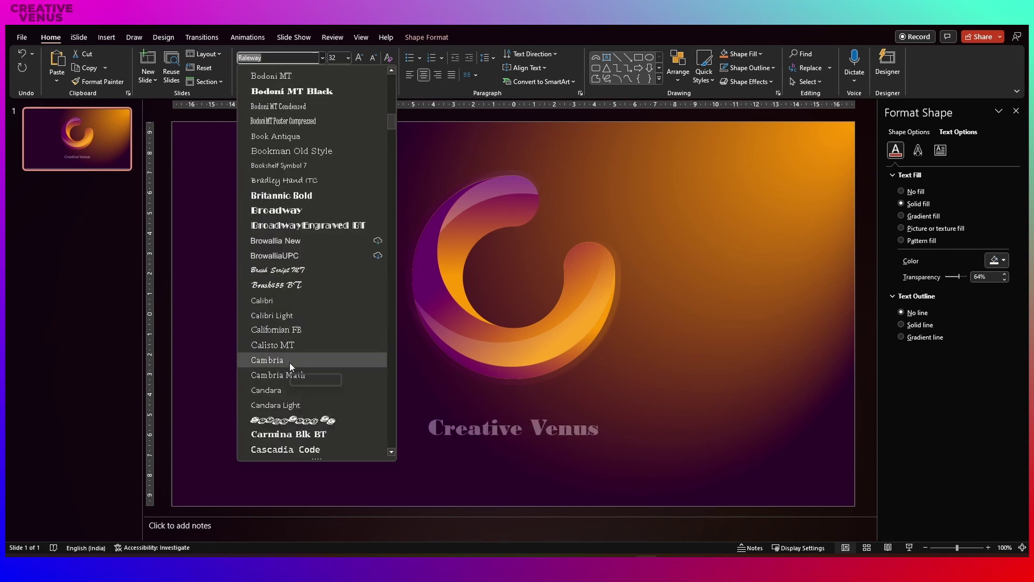
scroll(283, 391, "down", 6)
right_click(282, 391)
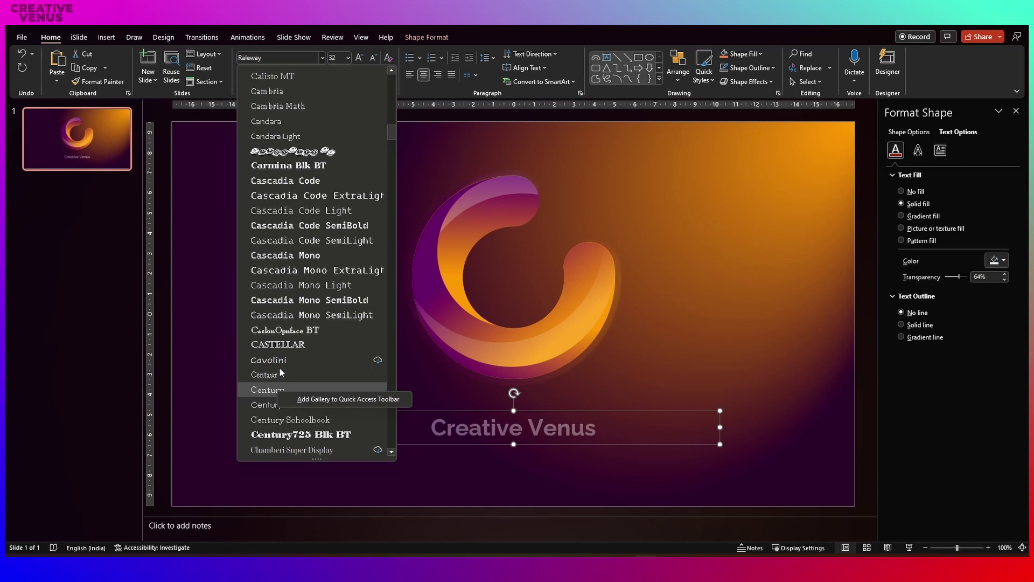
scroll(279, 367, "down", 4)
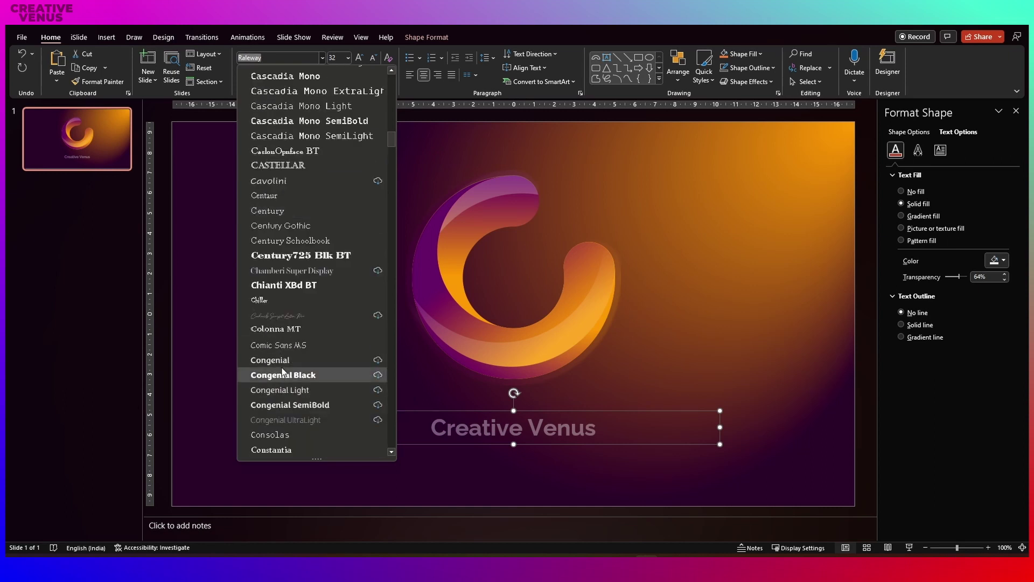
left_click(283, 375)
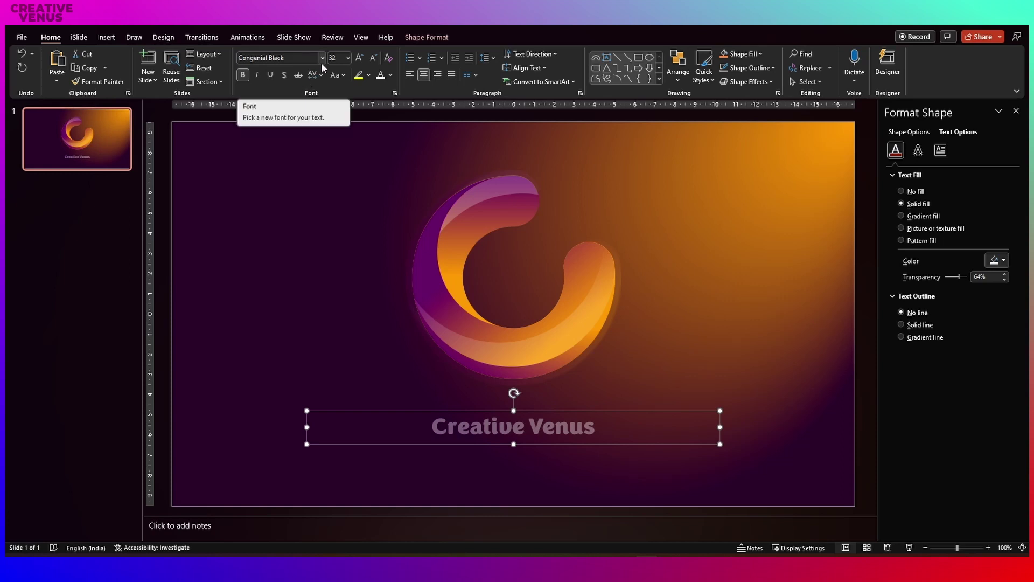
Increase the Creative Venus text to 36 pt and deselect to review it
left_click(360, 58)
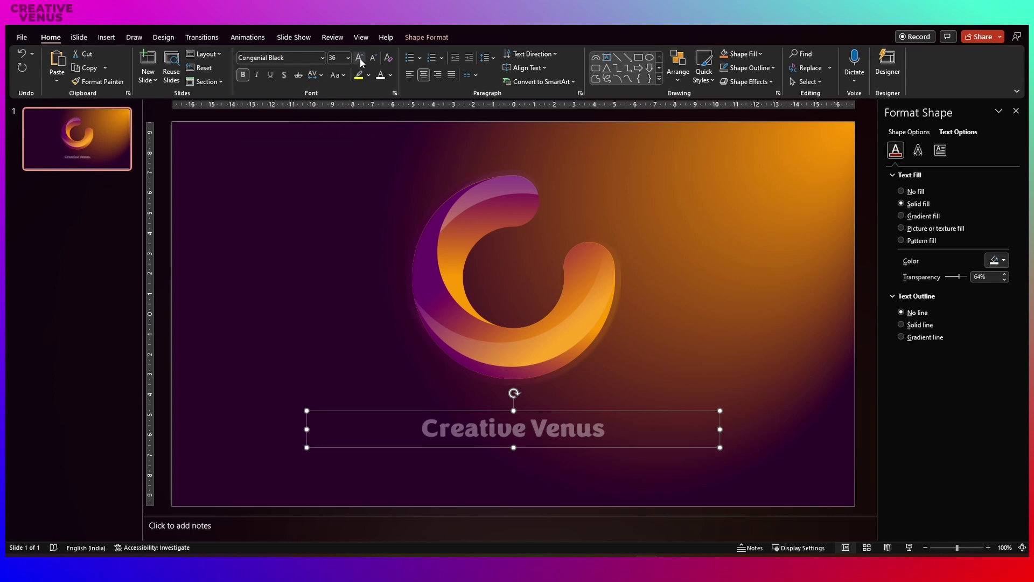
left_click(328, 231)
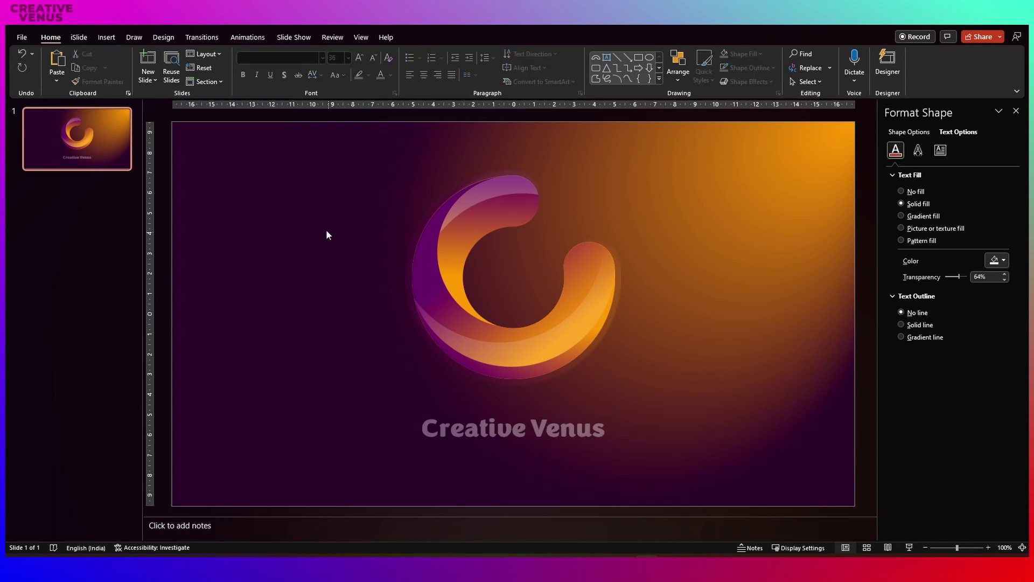
left_click(448, 414)
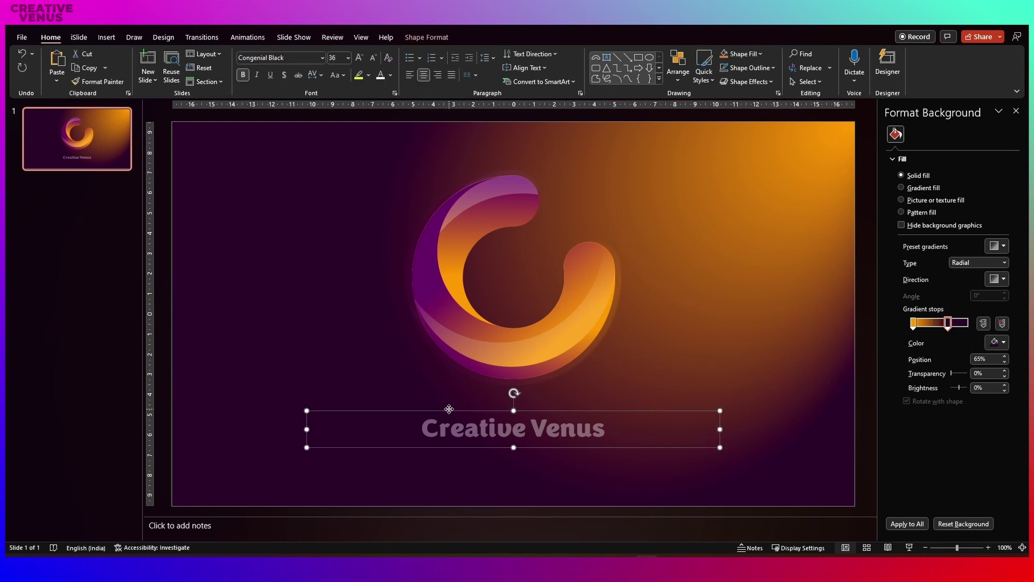
left_click(381, 335)
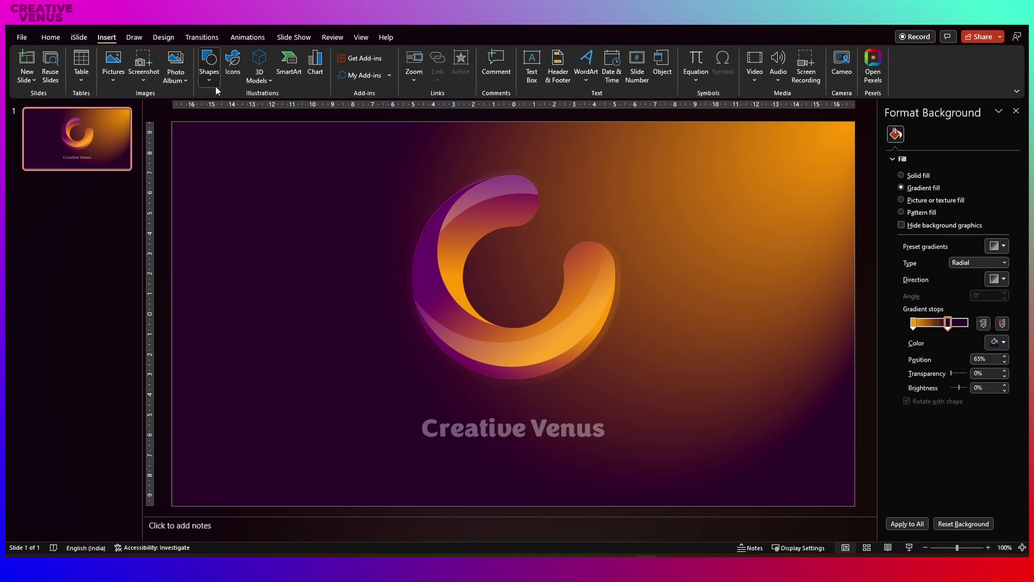
Draw a circle with a radial gradient fill and no outline
left_click(211, 84)
left_click(257, 117)
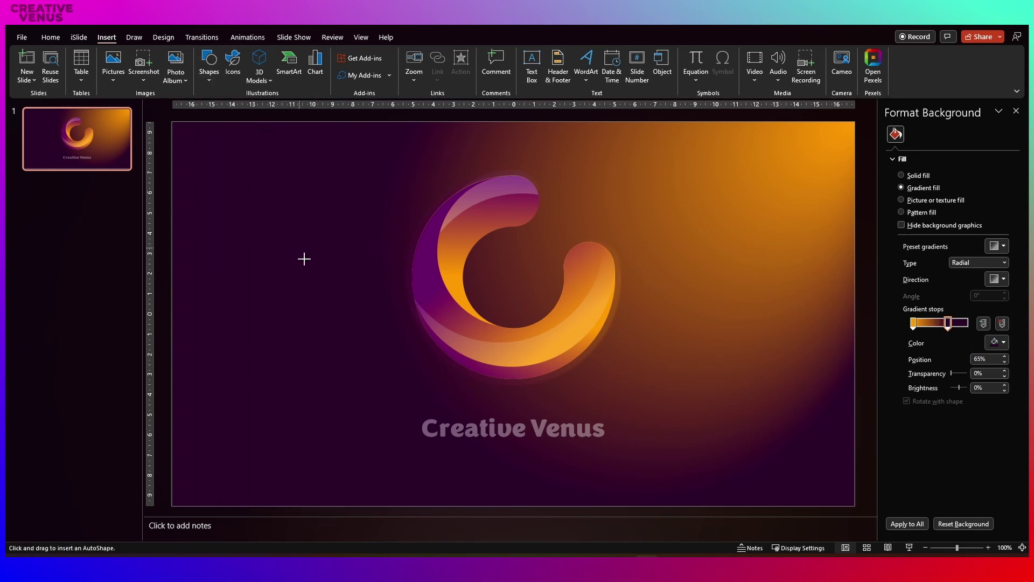
left_click_drag(300, 248, 343, 312)
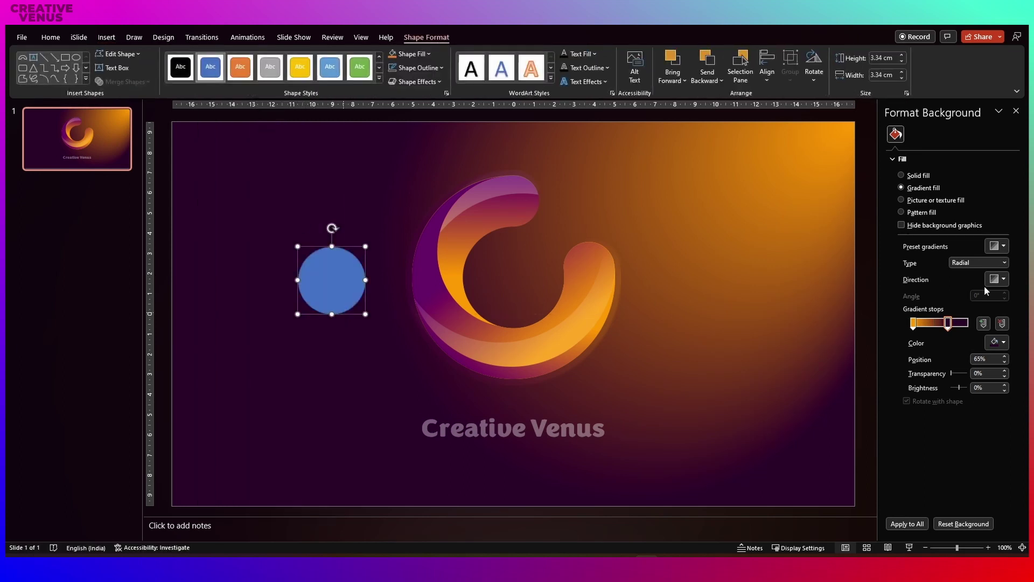
left_click(924, 218)
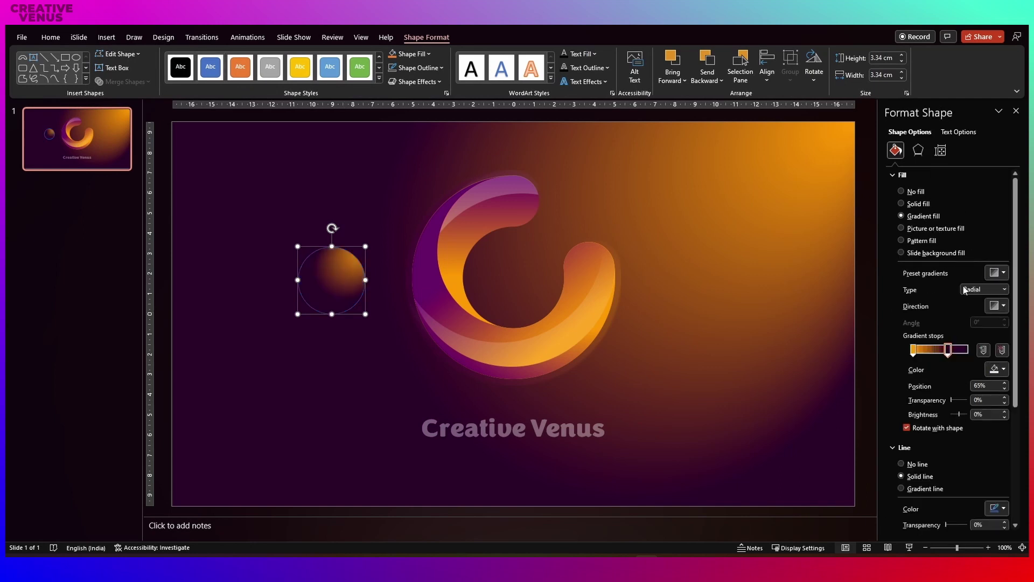
left_click(902, 464)
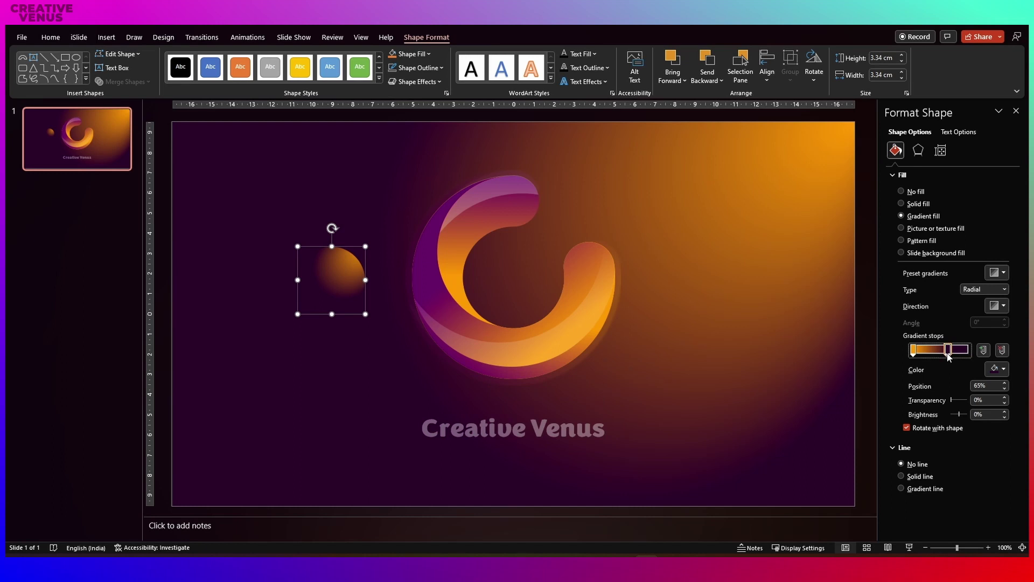
Make a gradient stop purple, add a stop at 100%, move the first to ~25%, and centre the circle in the swirl
left_click(989, 371)
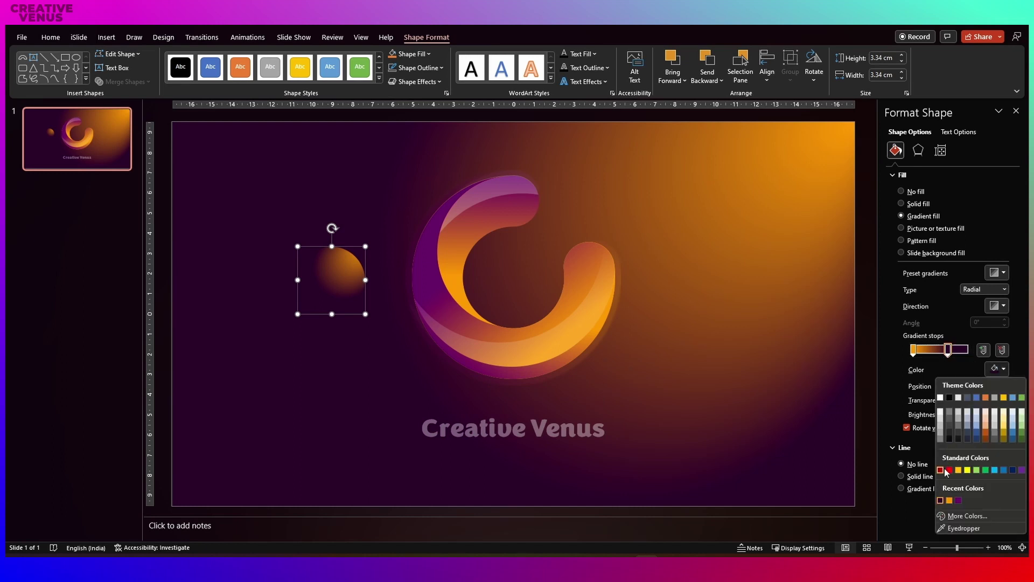
left_click(956, 504)
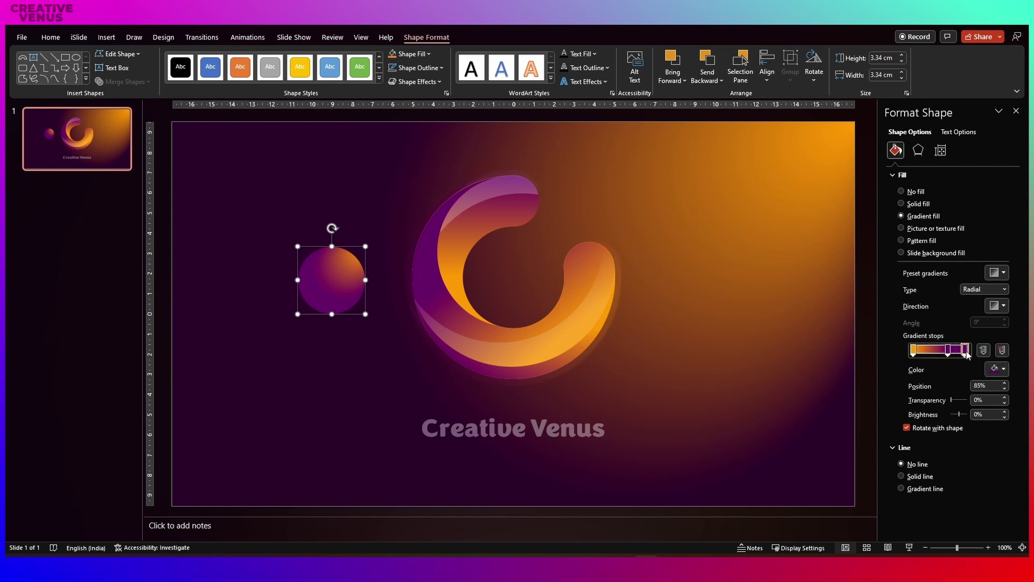
left_click_drag(964, 350, 974, 357)
left_click_drag(913, 351, 960, 351)
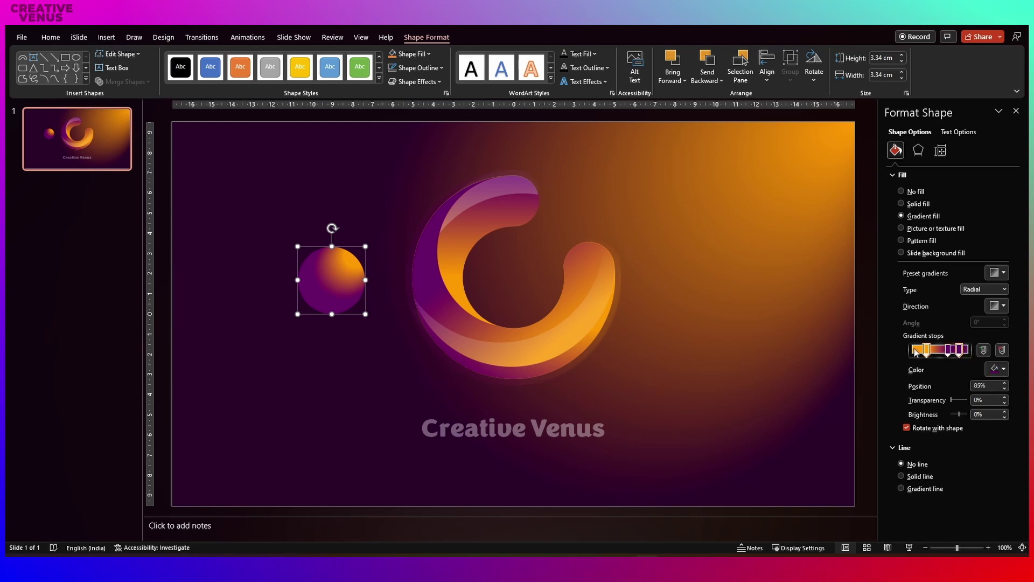
left_click_drag(337, 275, 520, 273)
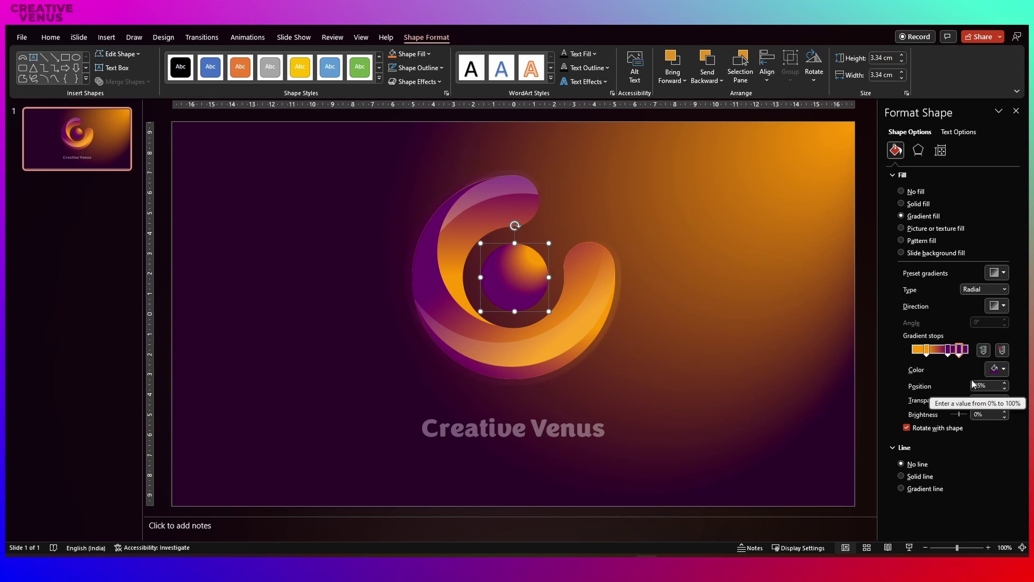
Give the sphere's 85% gradient stop a darker colour at 100% transparency and re-centre the sphere
left_click(991, 372)
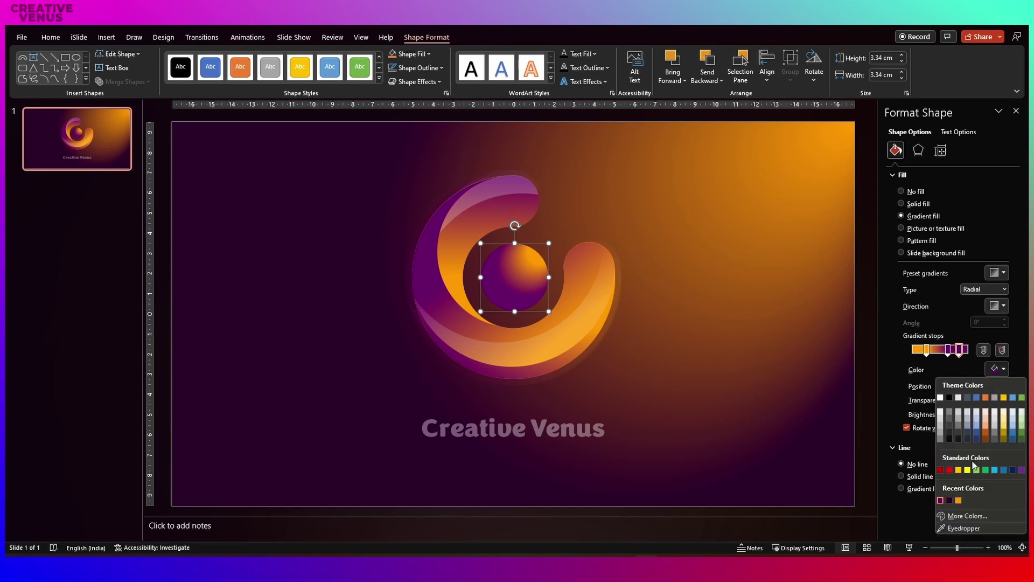
left_click(949, 501)
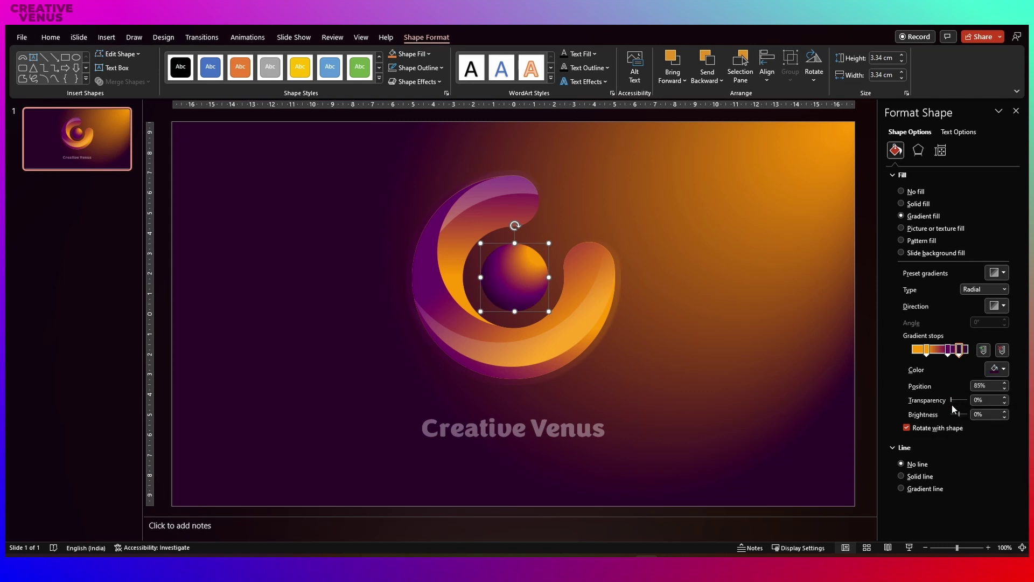
left_click_drag(952, 401, 982, 403)
left_click_drag(520, 274, 518, 275)
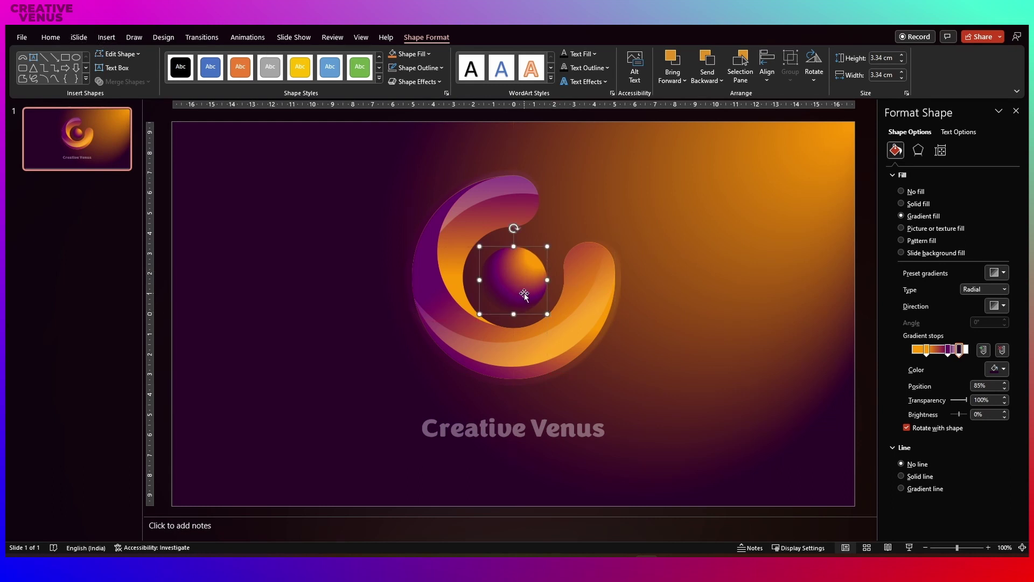
Duplicate the sphere as a small white circle at 82% transparency on the sphere's upper left
key("ctrl+d")
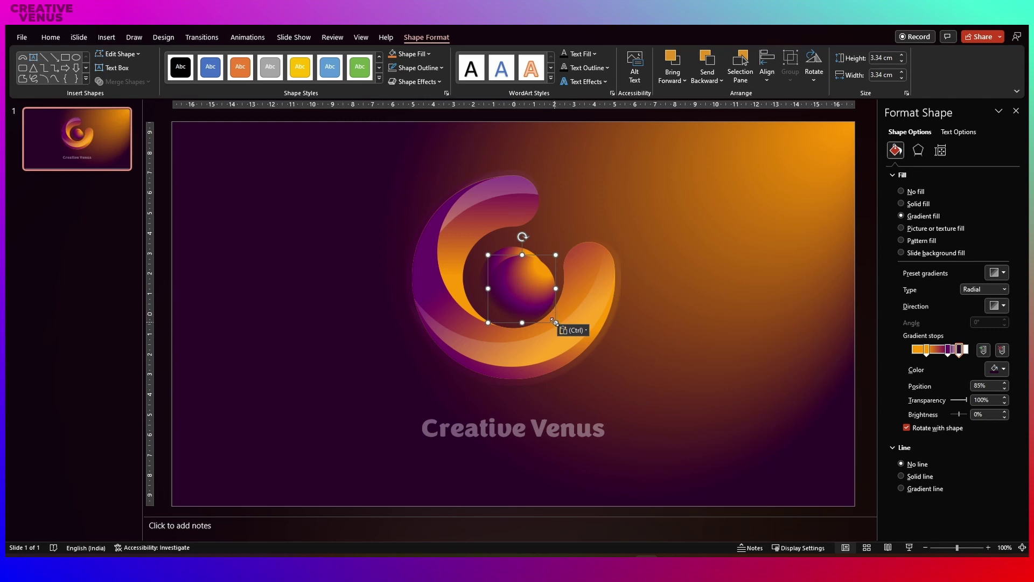
left_click_drag(543, 311, 514, 281)
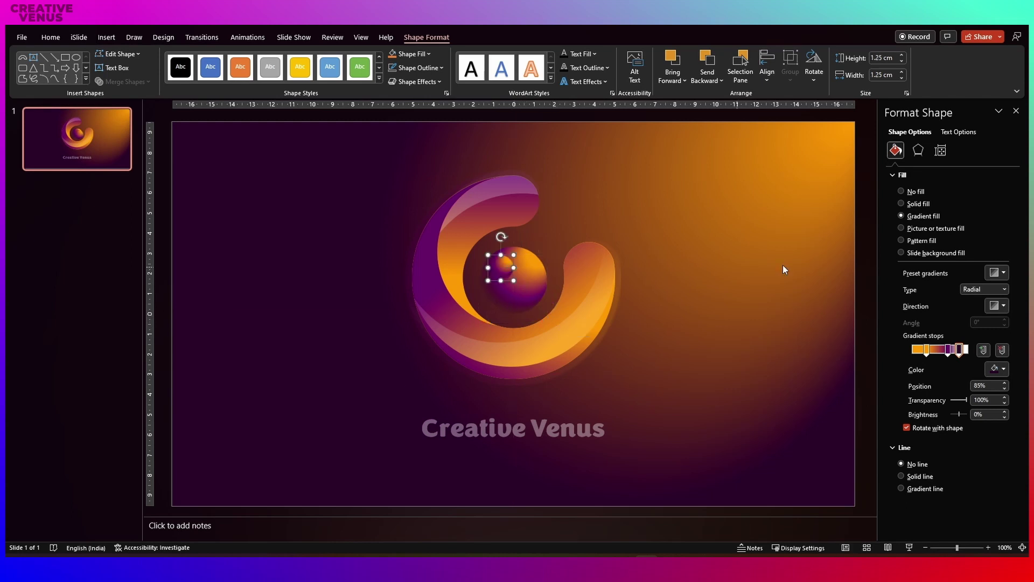
left_click(918, 204)
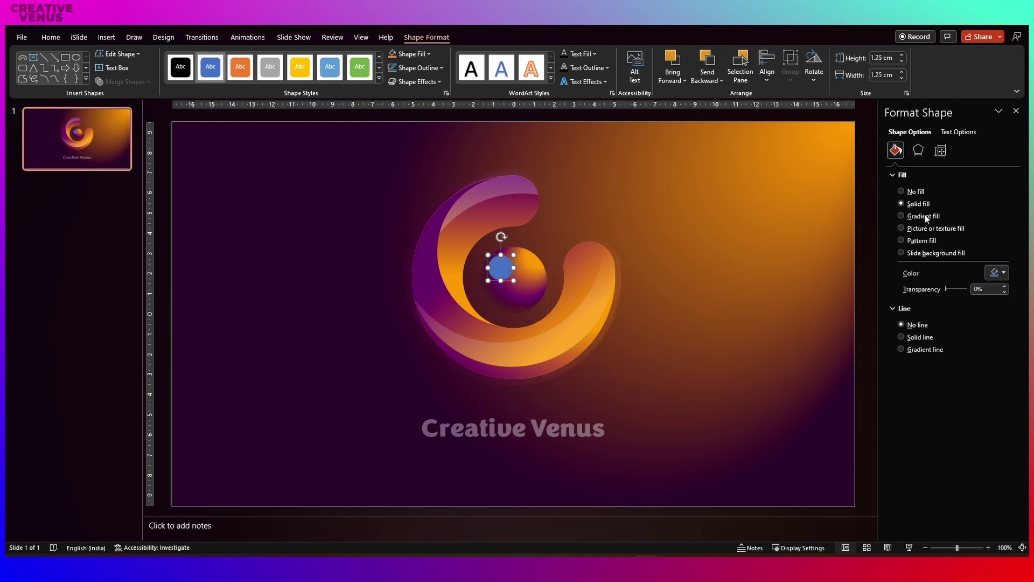
left_click(996, 272)
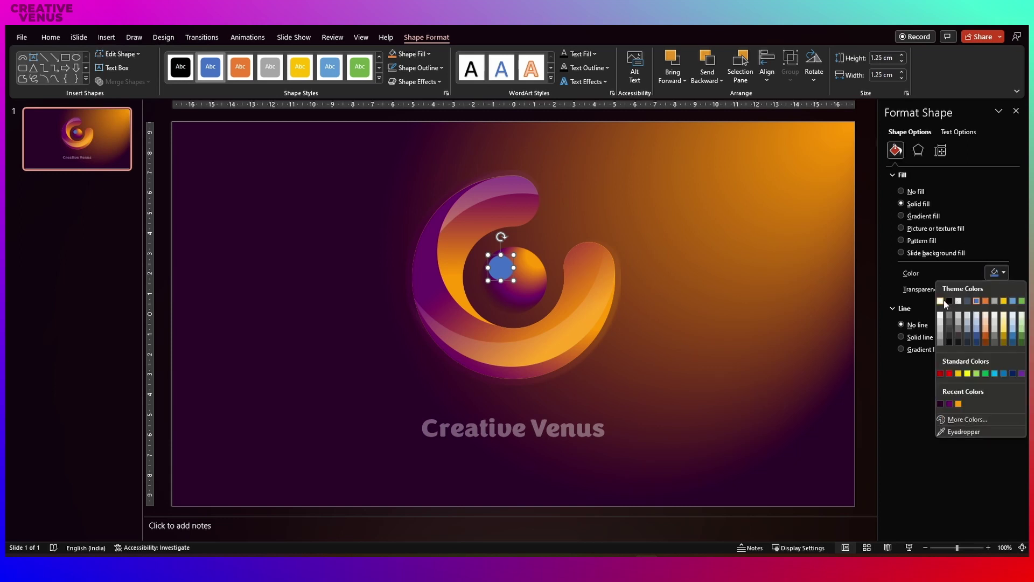
left_click(945, 302)
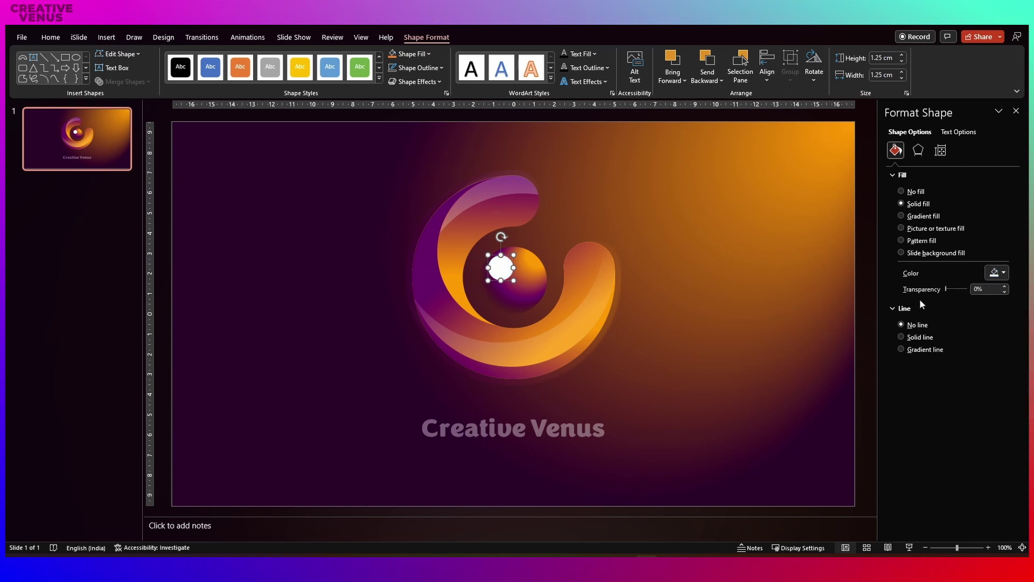
left_click_drag(946, 290, 962, 291)
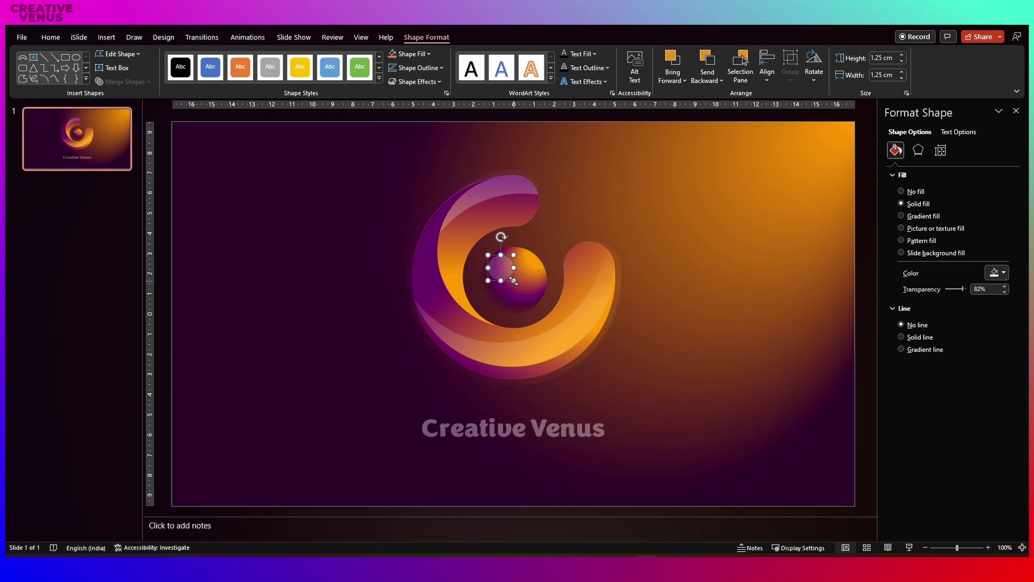
mouse_move(505, 275)
left_mouse_down()
mouse_move(496, 273)
mouse_move(523, 264)
mouse_move(538, 280)
mouse_move(506, 261)
left_mouse_up()
left_click(674, 375)
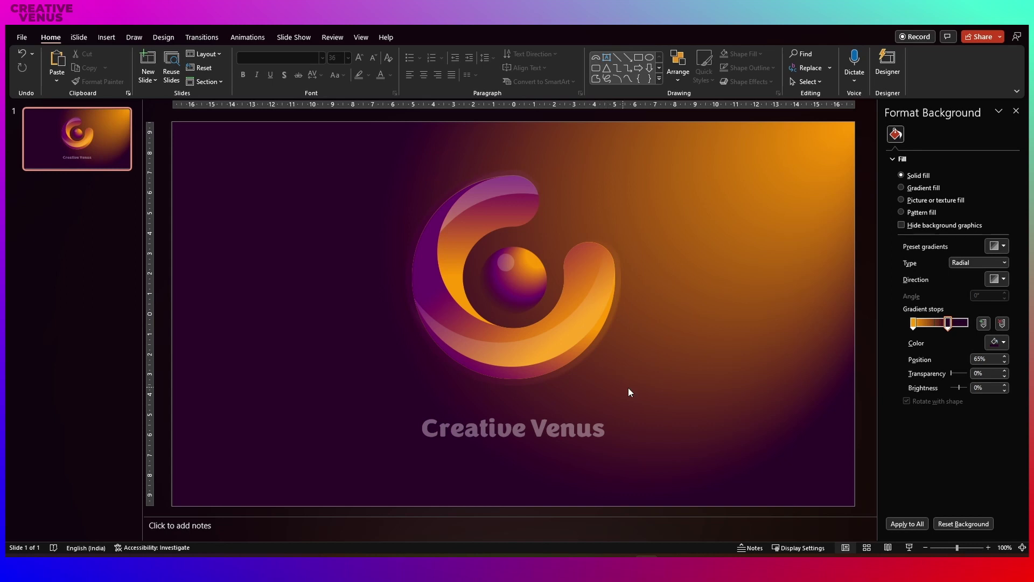
left_click(606, 442)
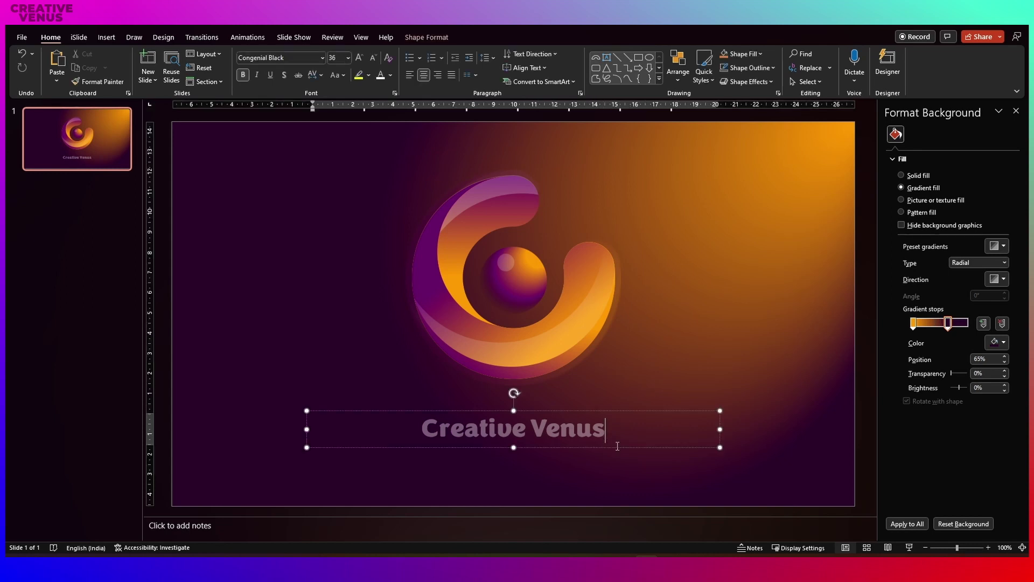